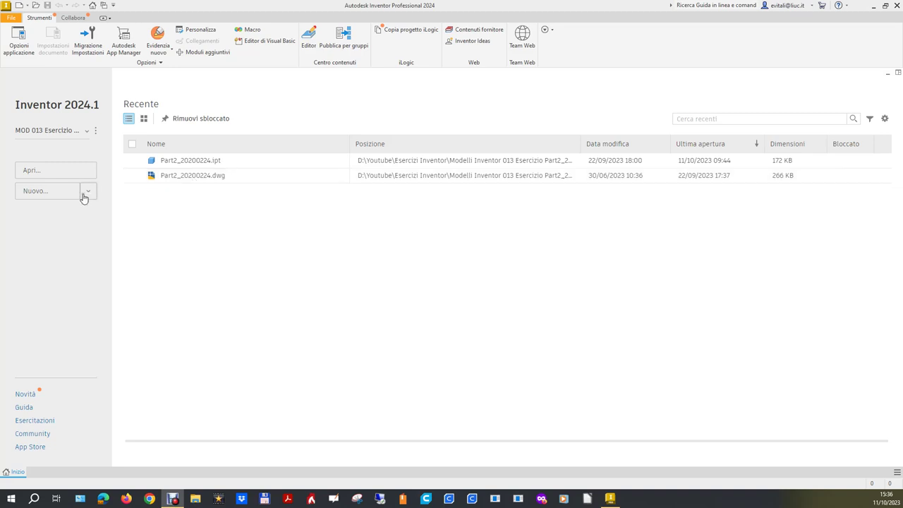
# Create a new empty part, Parte1, from the ipt 22-23 (mm) template.
pyautogui.click(46, 199)
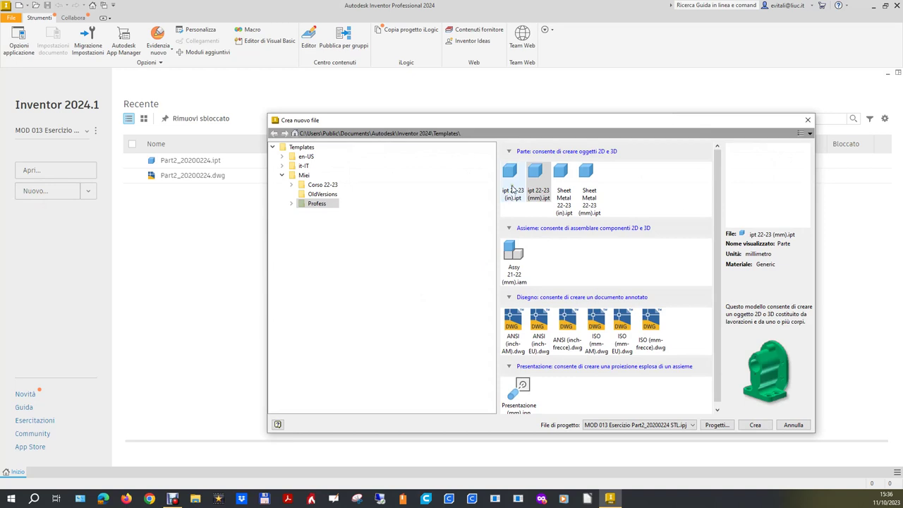
pyautogui.doubleClick(539, 182)
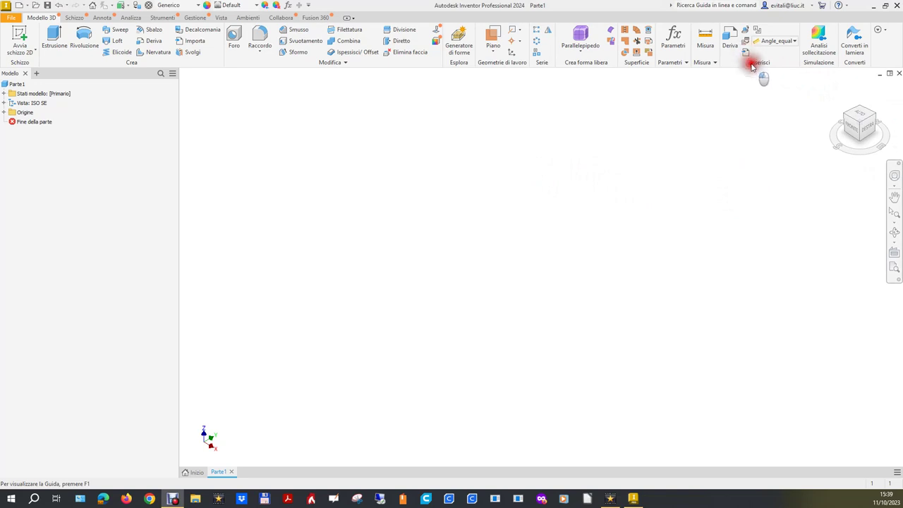
pyautogui.click(744, 56)
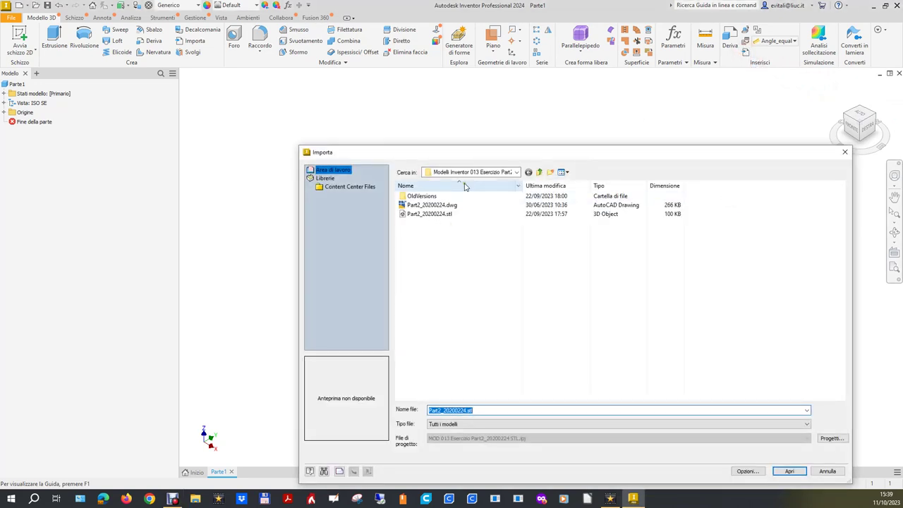
# Import Part2_20200224.stl into Parte1 with the import unit kept at millimetres.
pyautogui.click(426, 214)
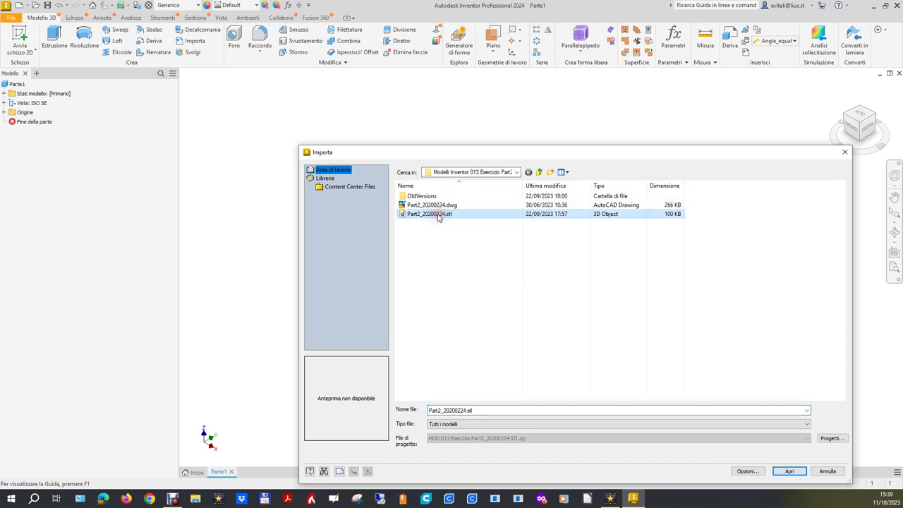
pyautogui.click(746, 470)
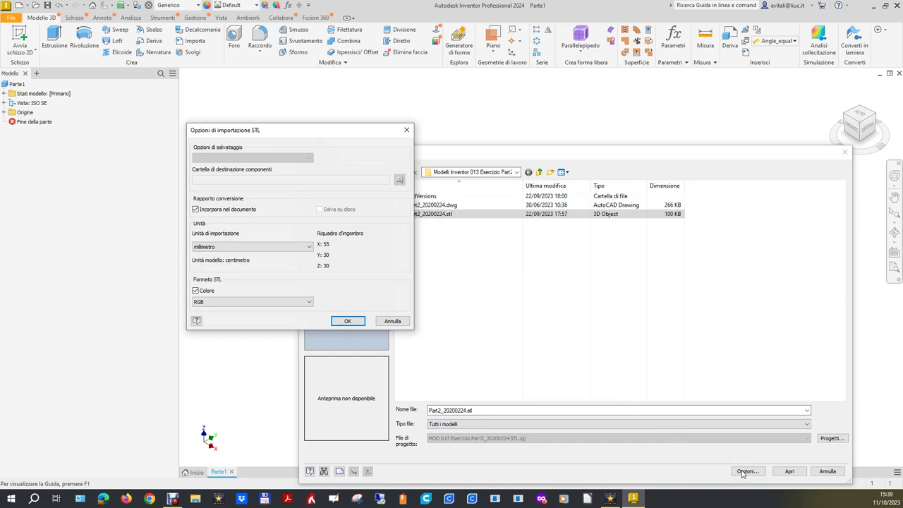
pyautogui.click(240, 248)
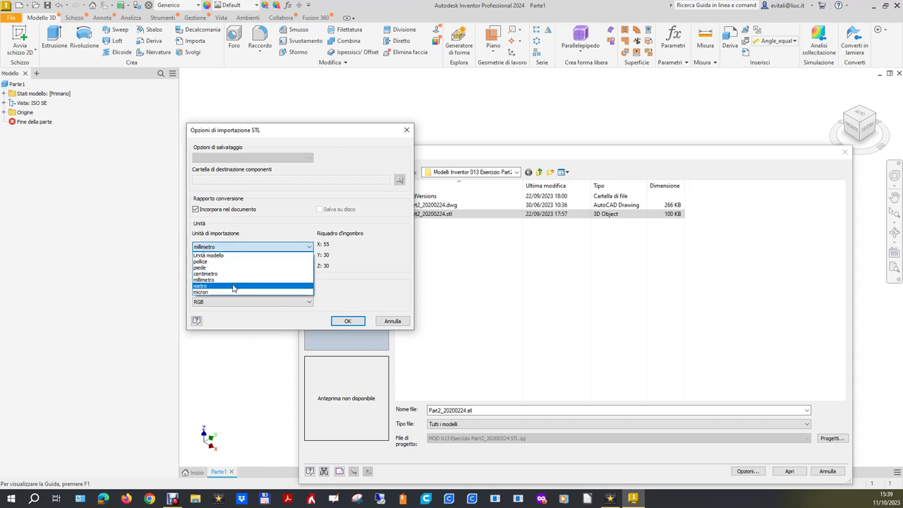
pyautogui.click(233, 280)
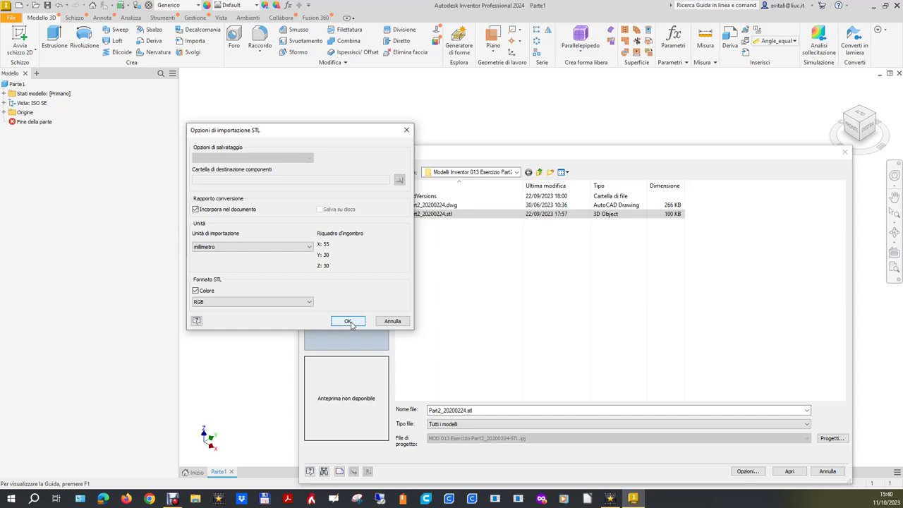
pyautogui.click(350, 324)
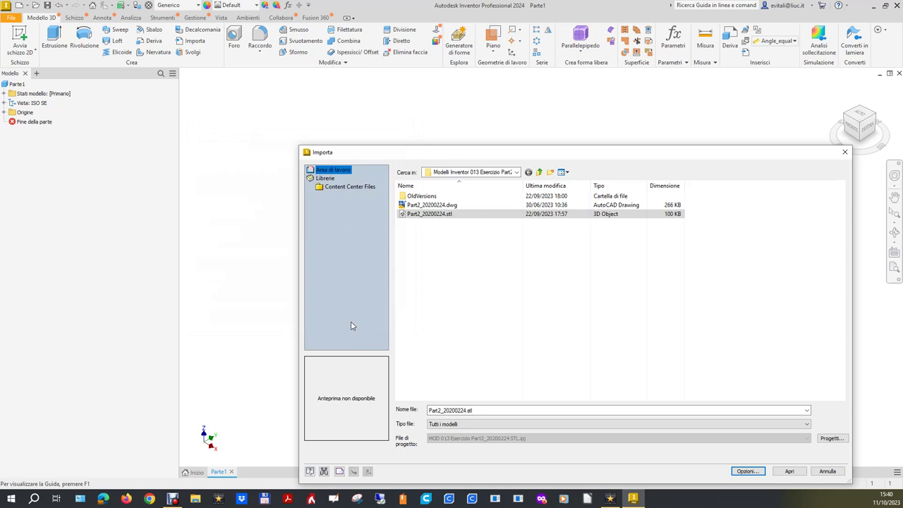
pyautogui.click(801, 476)
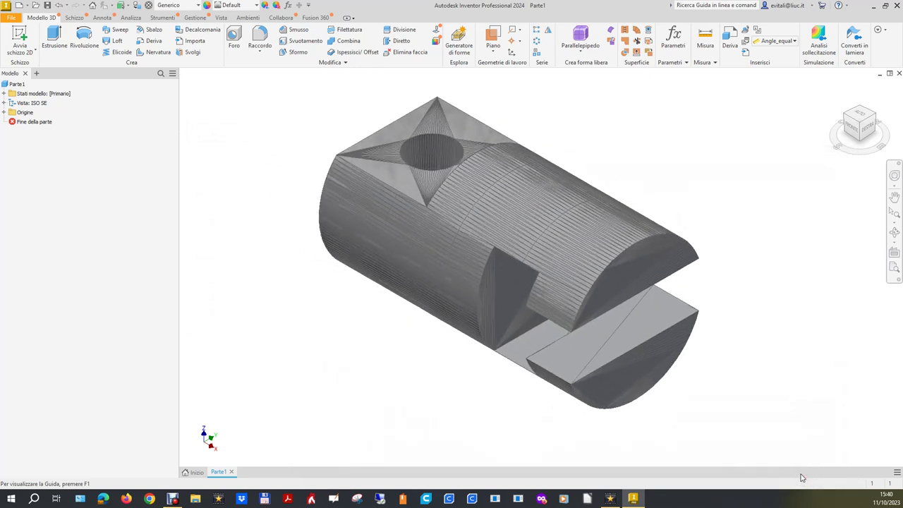
# Re-fit the imported mesh in the view and go back to the Home screen.
pyautogui.scroll(-3, 840, 186)
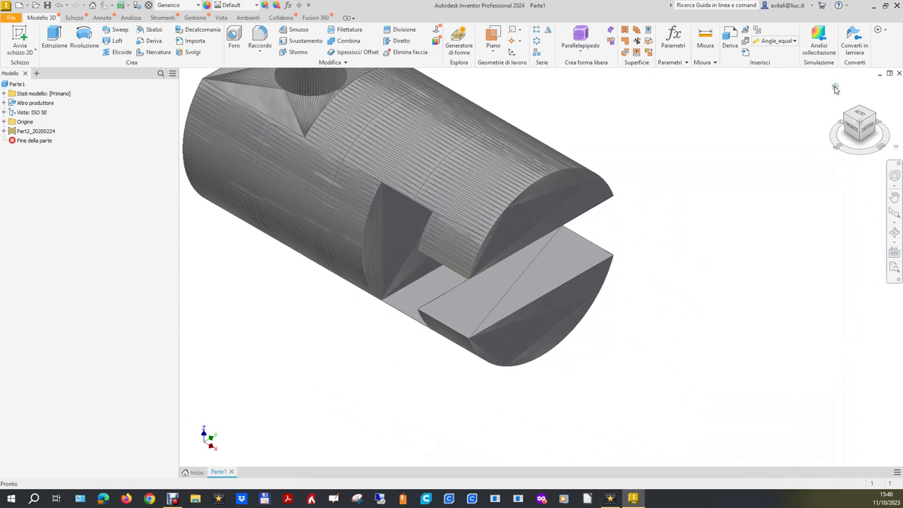
pyautogui.rightClick(834, 88)
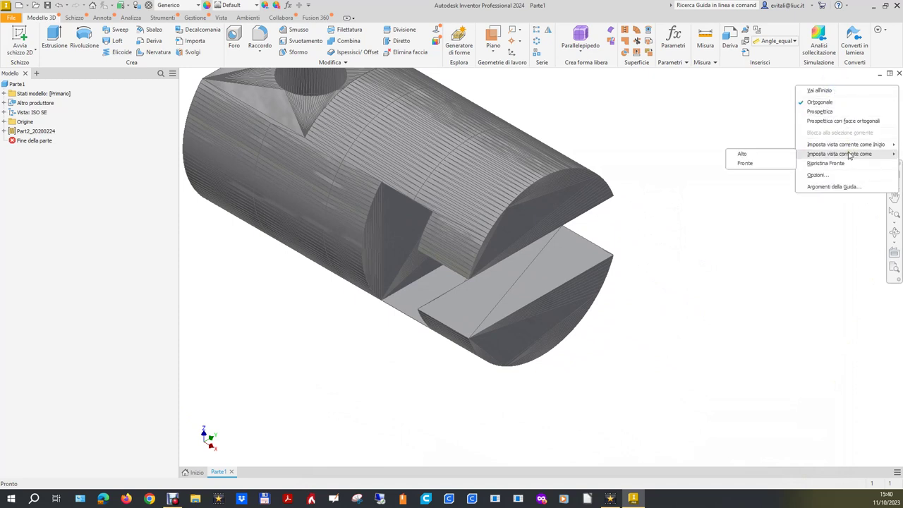
pyautogui.moveTo(845, 144)
pyautogui.click(758, 154)
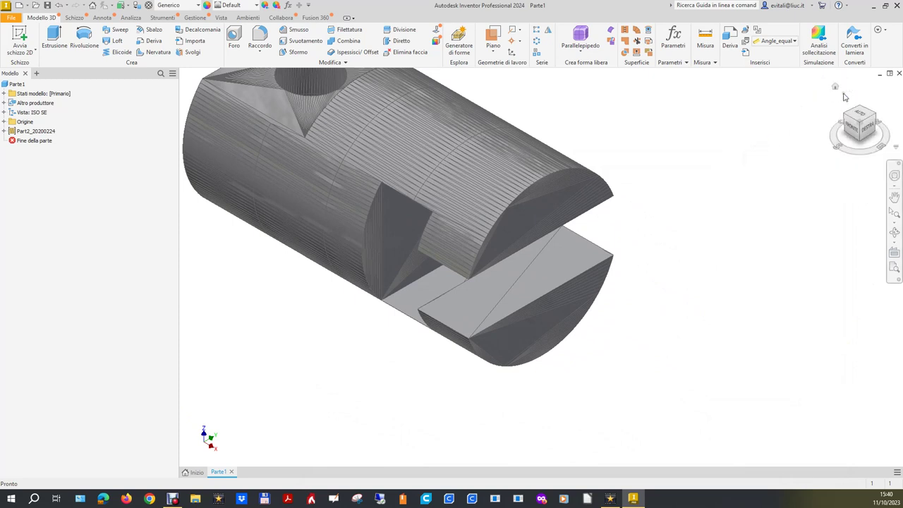
pyautogui.click(835, 88)
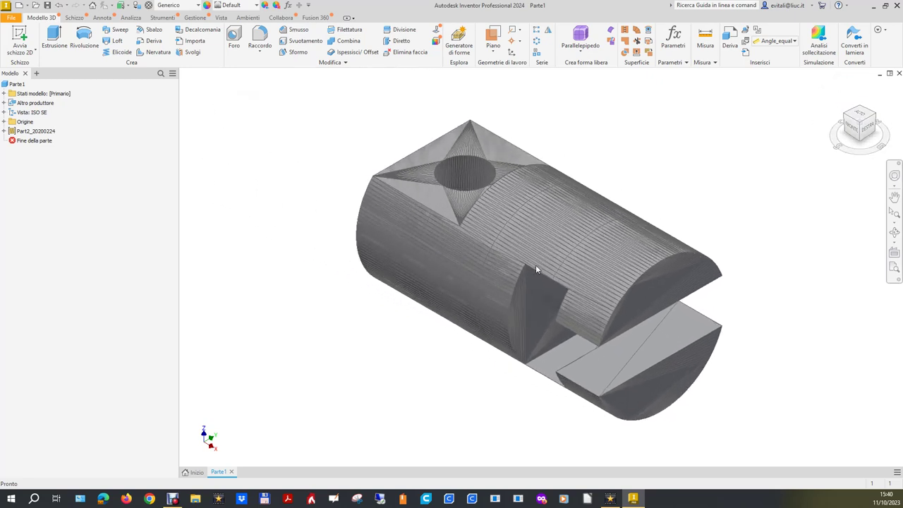
pyautogui.click(196, 472)
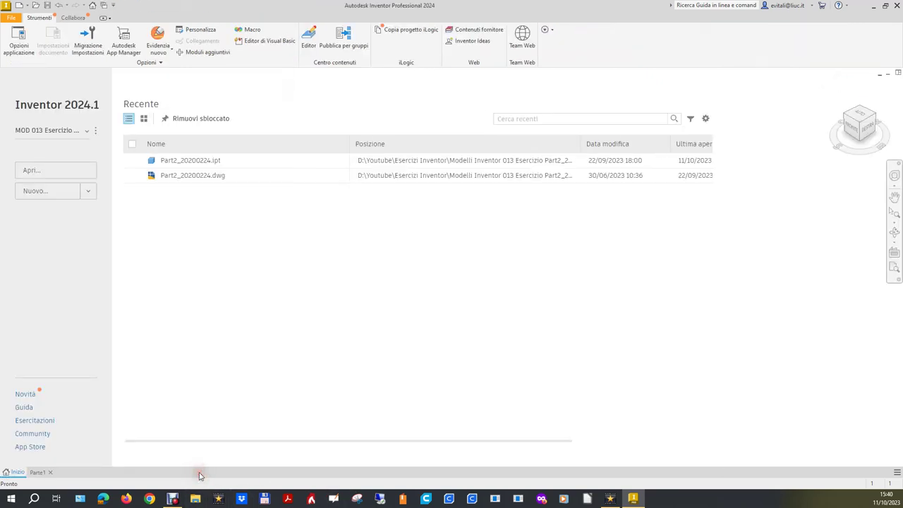
# Create a second millimetre part, Parte3, and tile it vertically beside Parte1.
pyautogui.click(41, 191)
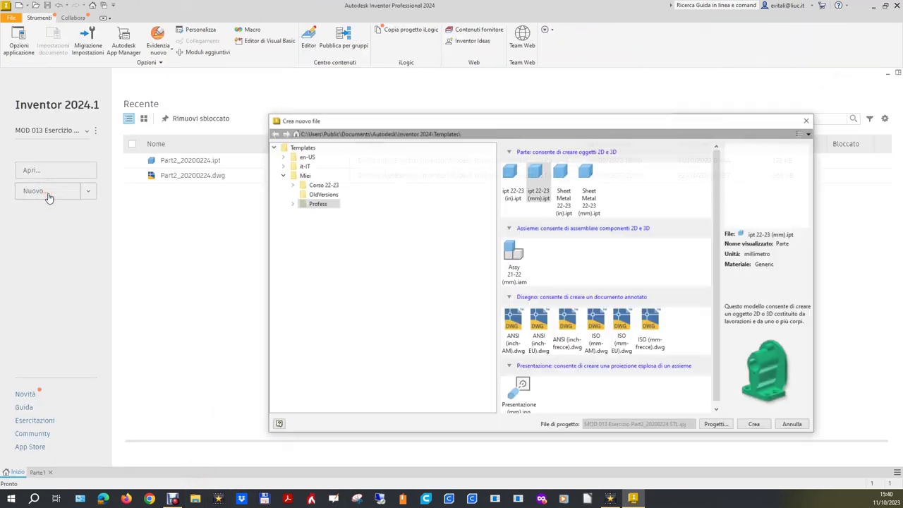
pyautogui.doubleClick(541, 181)
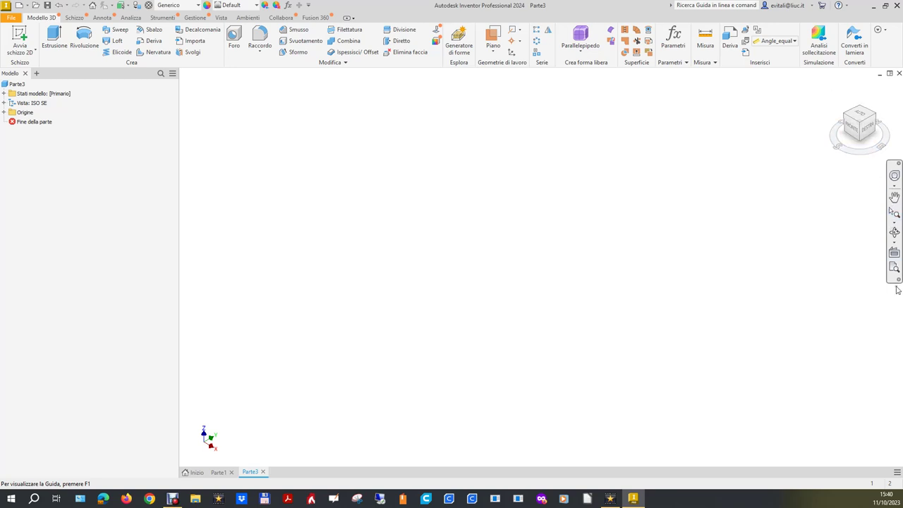
pyautogui.click(896, 471)
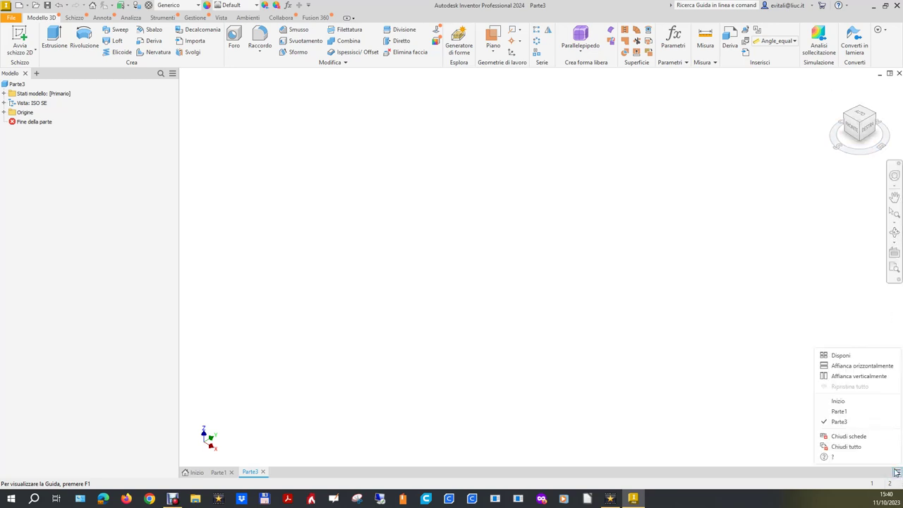
pyautogui.click(863, 376)
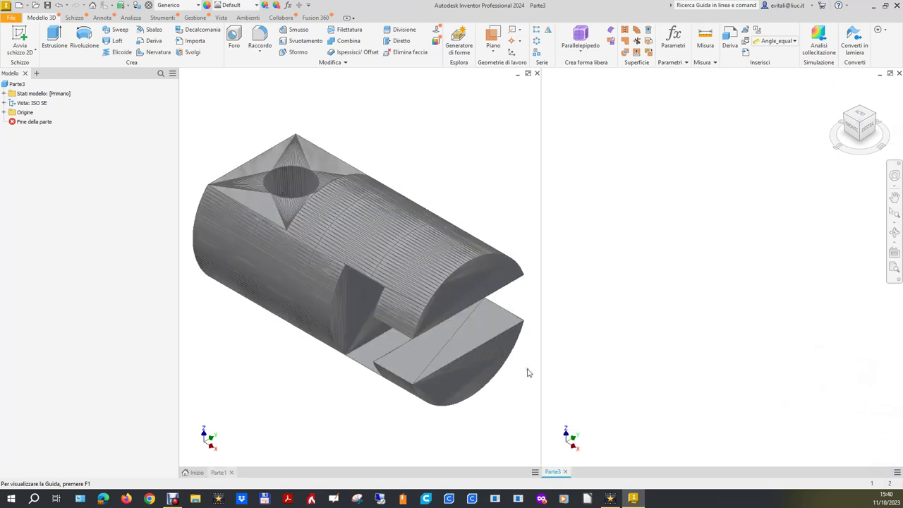
pyautogui.click(677, 281)
# Expand Origine in both parts and start sketch Schizzo1 on Parte3's YZ plane.
pyautogui.click(273, 374)
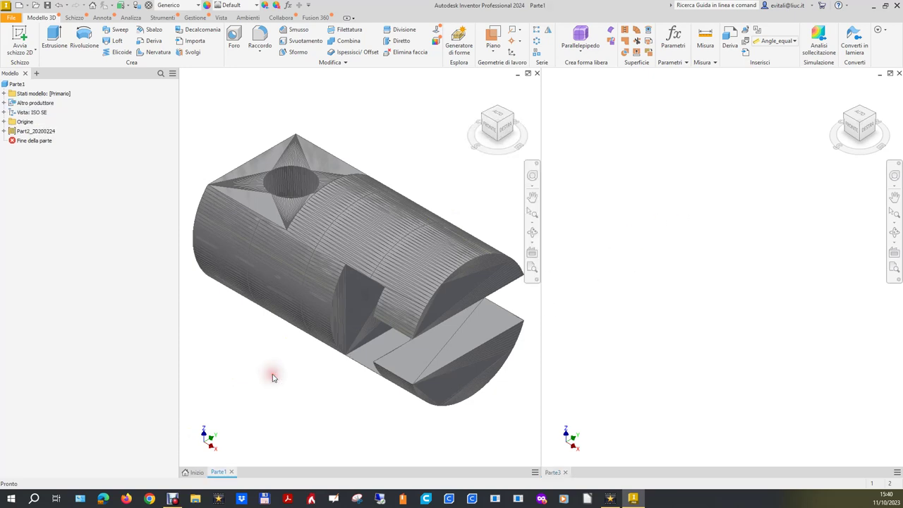
pyautogui.click(4, 121)
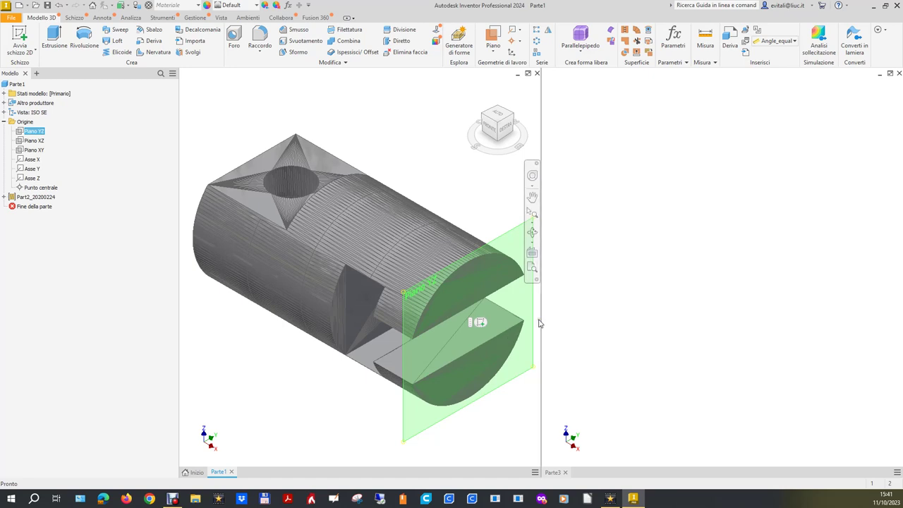
pyautogui.click(679, 179)
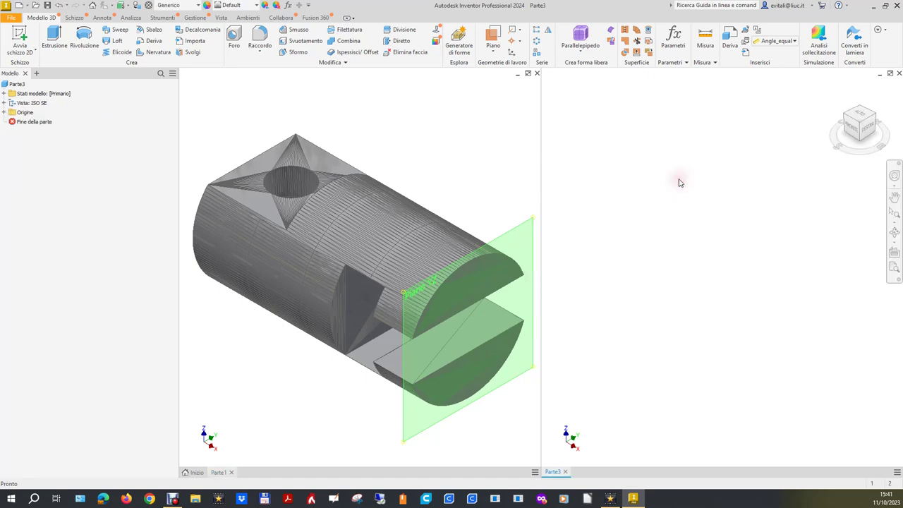
pyautogui.click(3, 112)
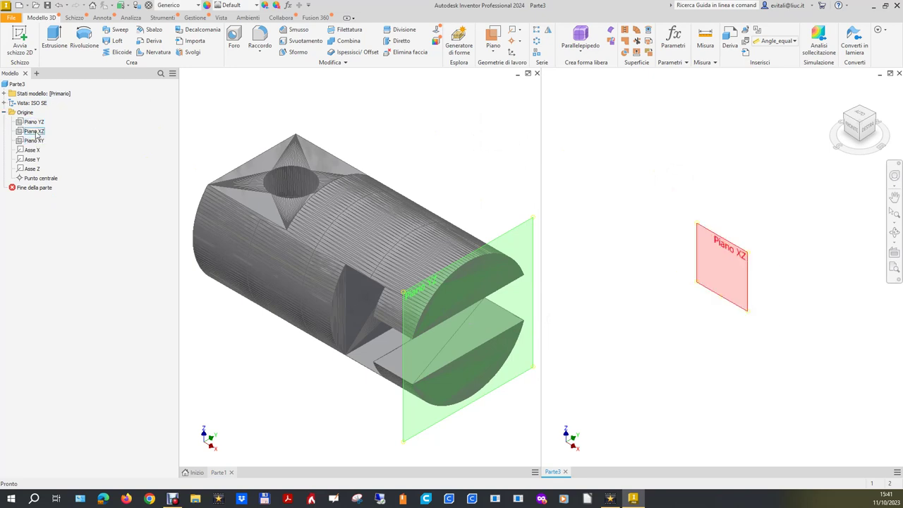
pyautogui.click(38, 124)
pyautogui.click(741, 266)
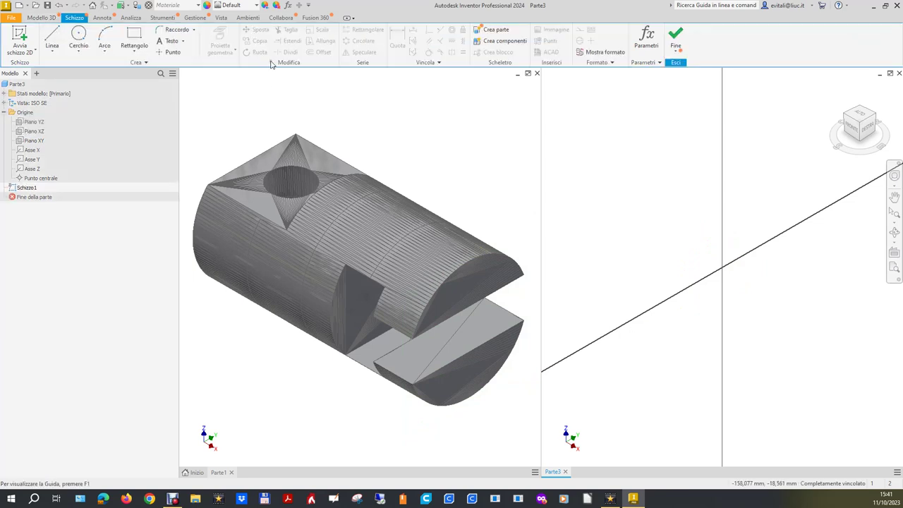
# Draw a circle and constrain its centre coincident to Parte3's origin point.
pyautogui.click(78, 35)
pyautogui.click(697, 279)
pyautogui.click(707, 233)
pyautogui.rightClick(677, 192)
pyautogui.click(695, 191)
pyautogui.click(429, 30)
pyautogui.click(698, 281)
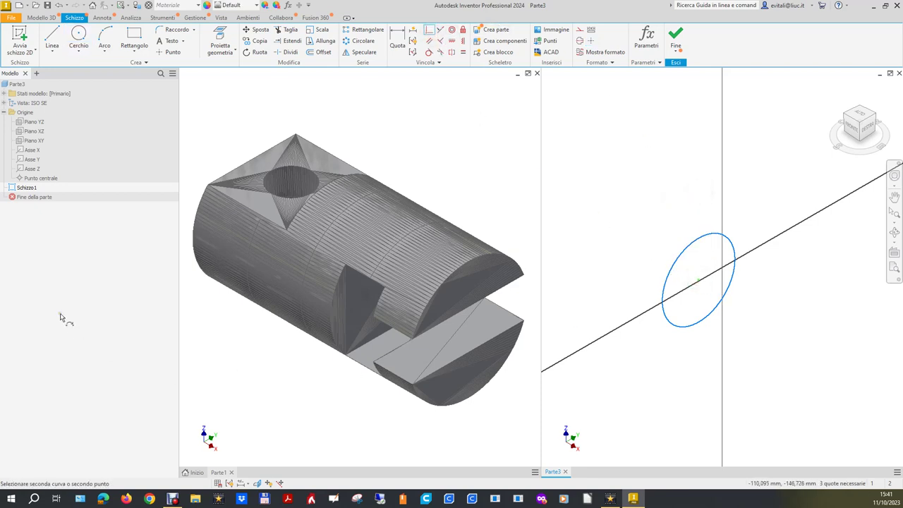
pyautogui.click(43, 179)
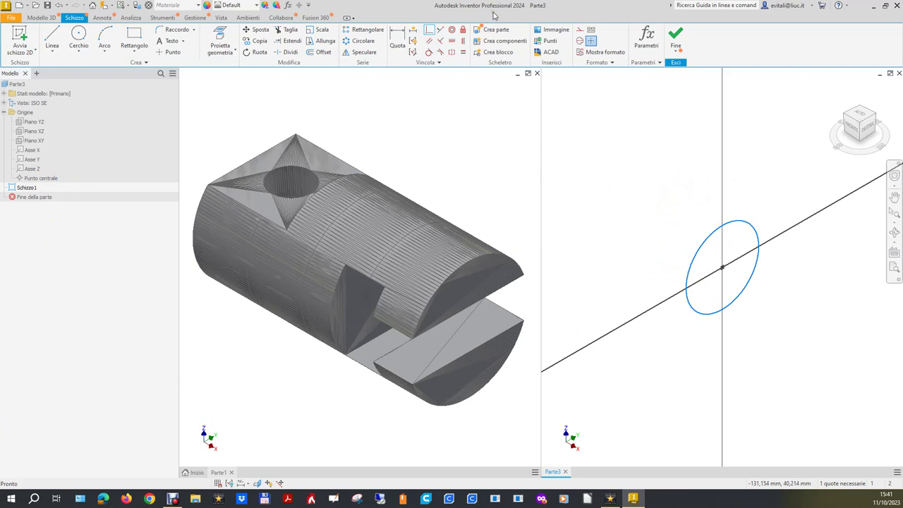
pyautogui.press('Escape')
# Measure the mesh's round end edge diameter in Parte1 as 29,998 mm.
pyautogui.click(475, 129)
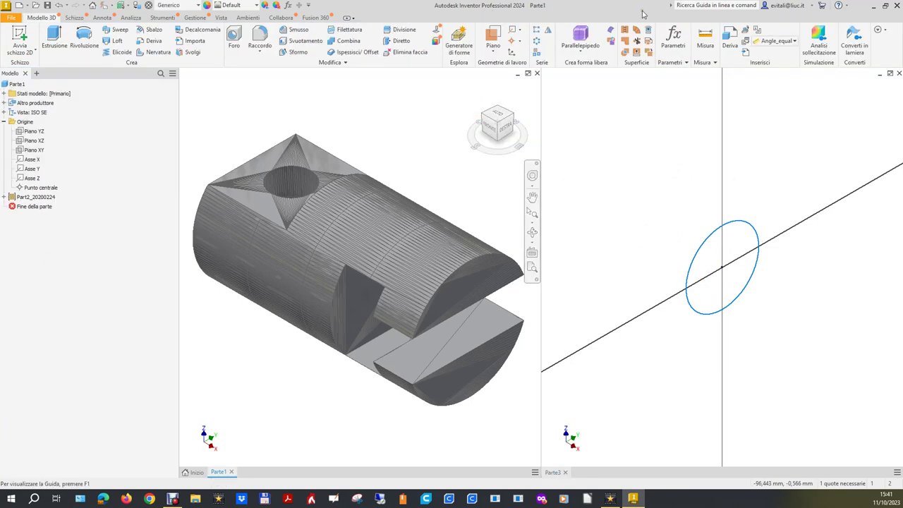
pyautogui.click(499, 258)
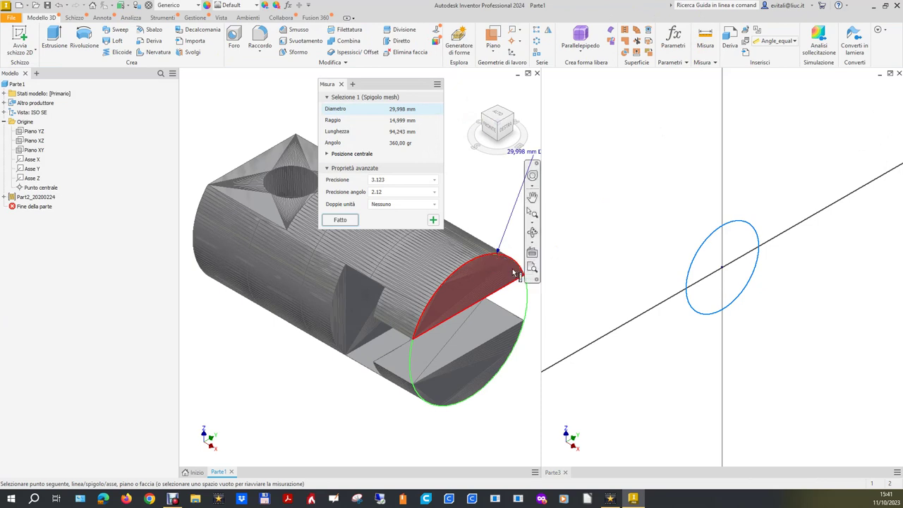
pyautogui.press('Escape')
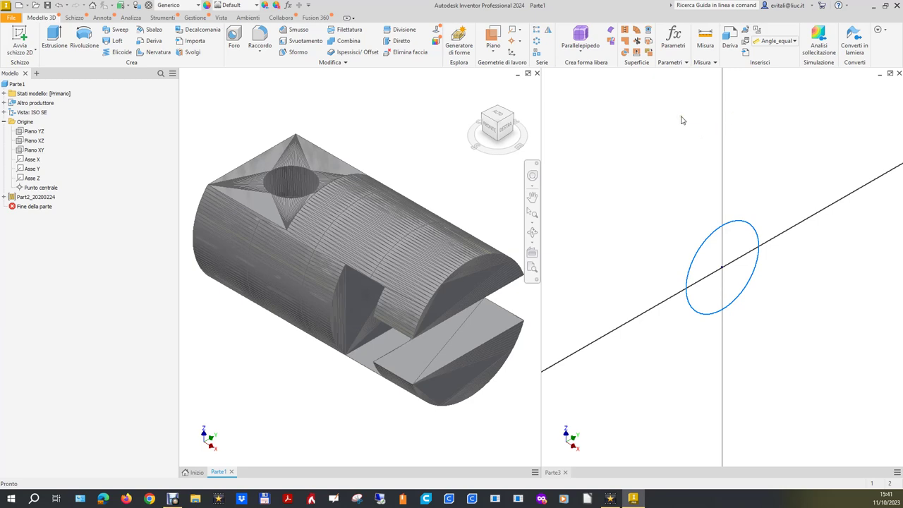
pyautogui.click(667, 155)
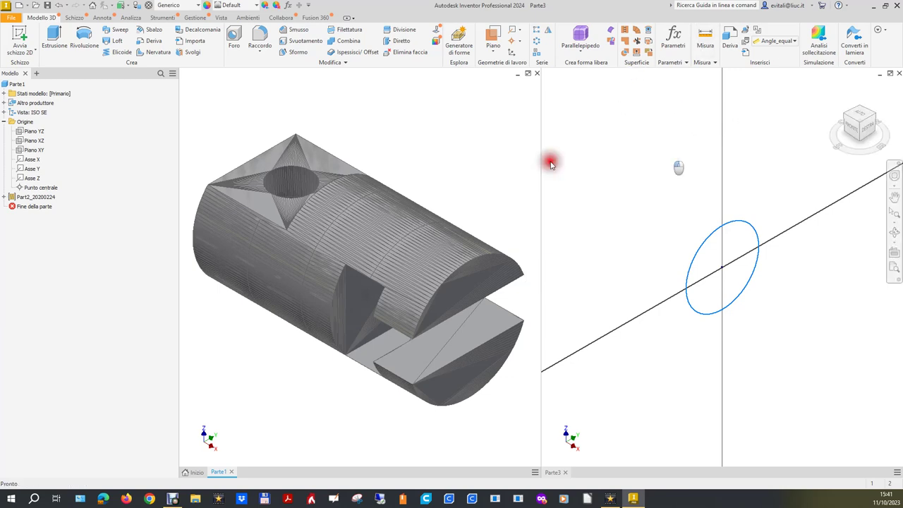
# Dimension the circle's diameter to 30 and finish the sketch.
pyautogui.click(393, 42)
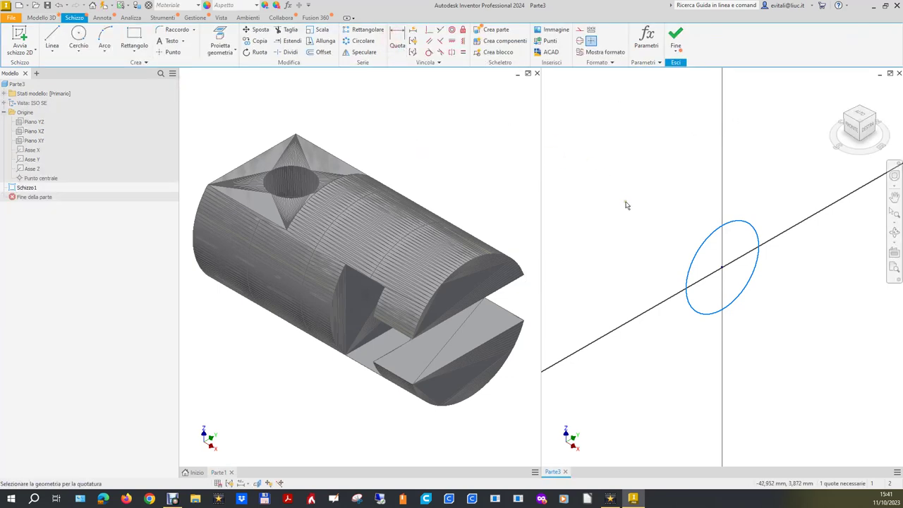
pyautogui.click(704, 247)
pyautogui.click(655, 197)
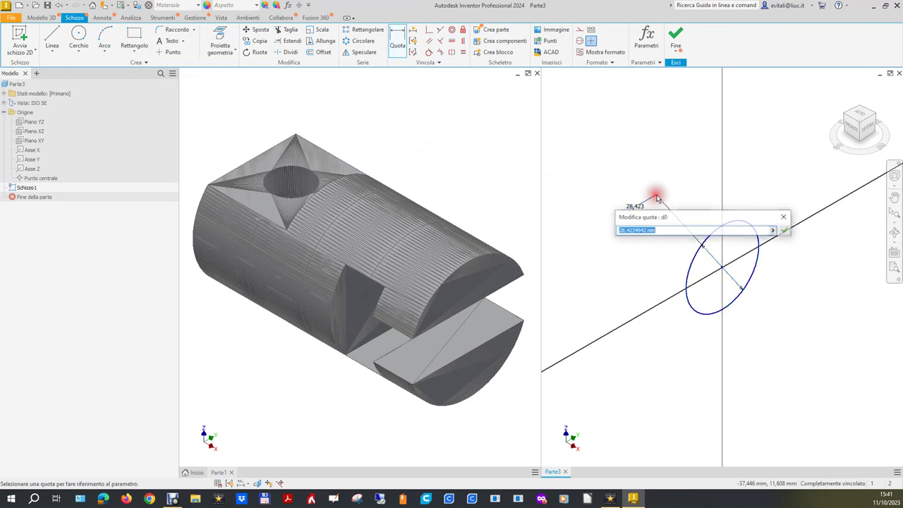
pyautogui.write('30')
pyautogui.press('Return')
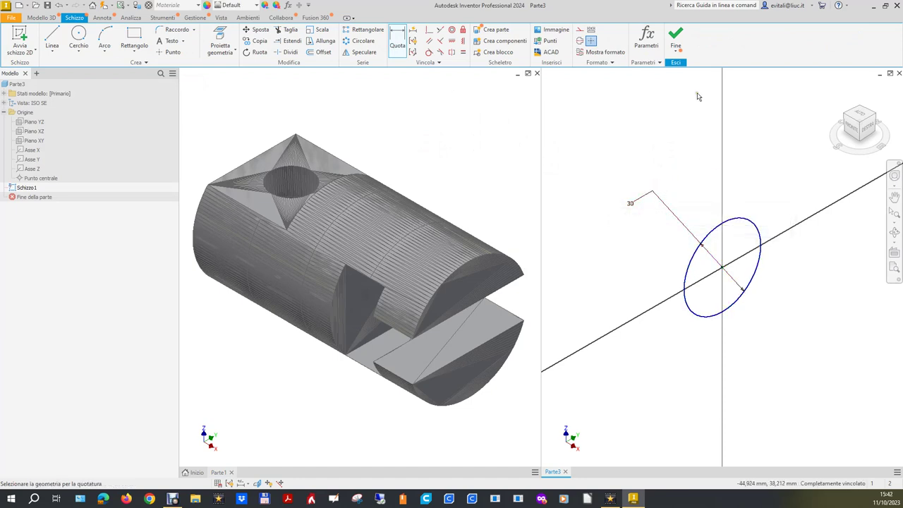
pyautogui.click(676, 35)
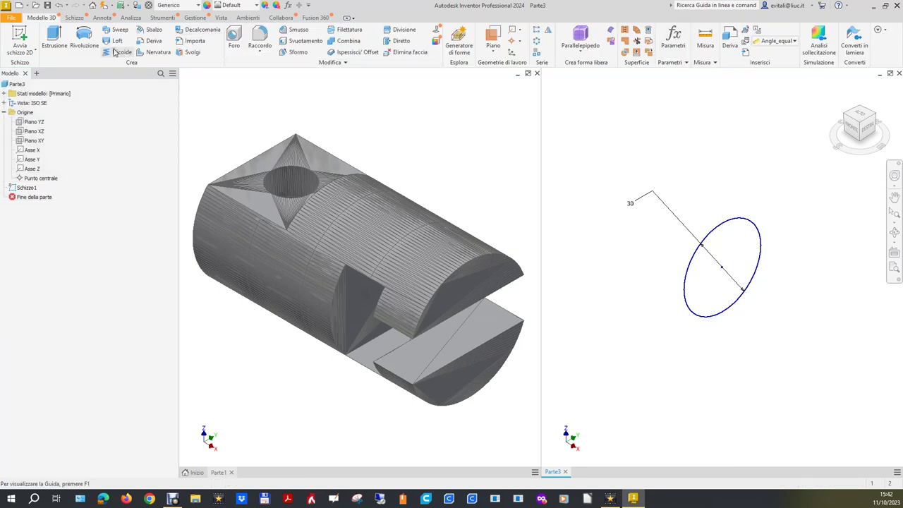
# Extrude the circle 40 mm in the flipped direction into a solid cylinder.
pyautogui.click(60, 33)
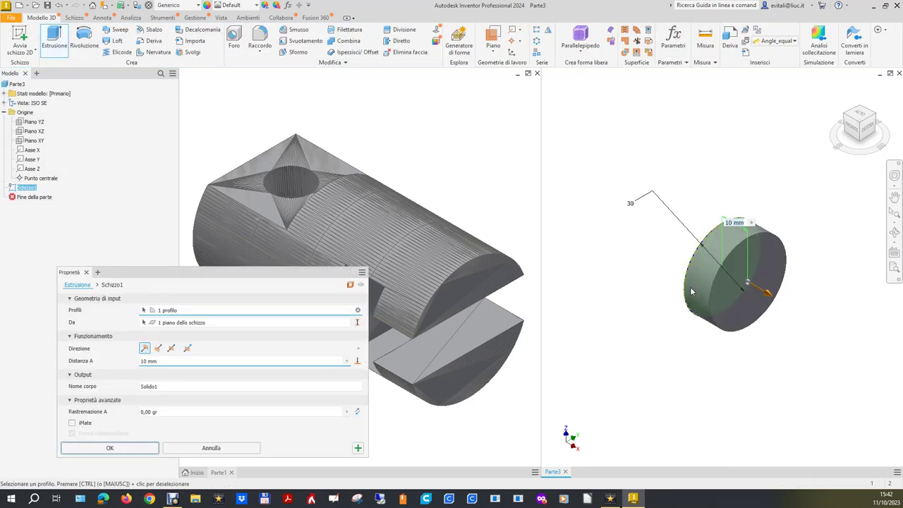
pyautogui.click(157, 347)
pyautogui.click(164, 360)
pyautogui.moveTo(164, 360); pyautogui.dragTo(124, 364)
pyautogui.write('40')
pyautogui.press('Return')
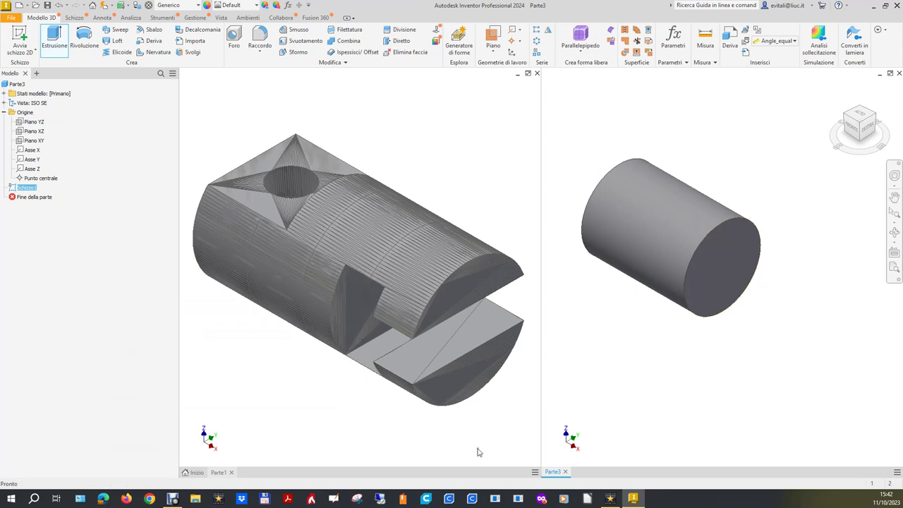
pyautogui.click(301, 365)
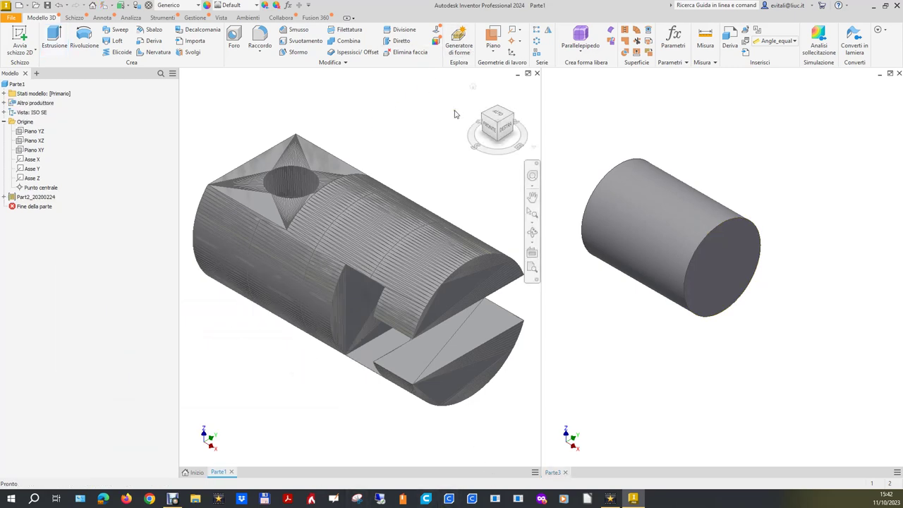
# Measure the distance between the mesh's two end faces as 55 mm.
pyautogui.click(698, 44)
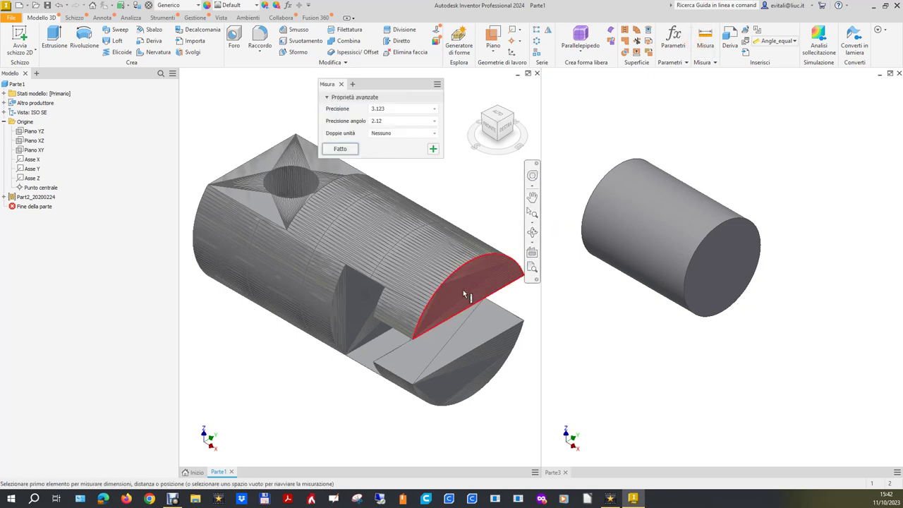
pyautogui.click(463, 289)
pyautogui.click(479, 124)
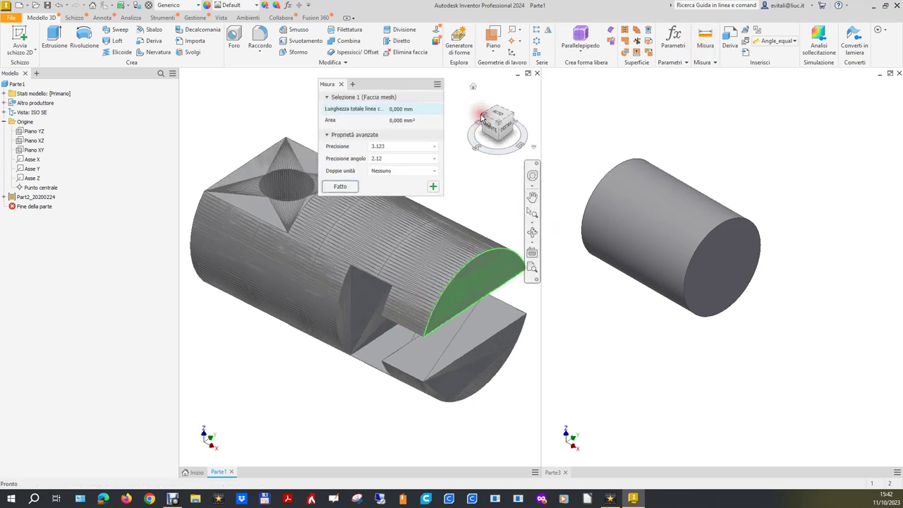
pyautogui.click(295, 347)
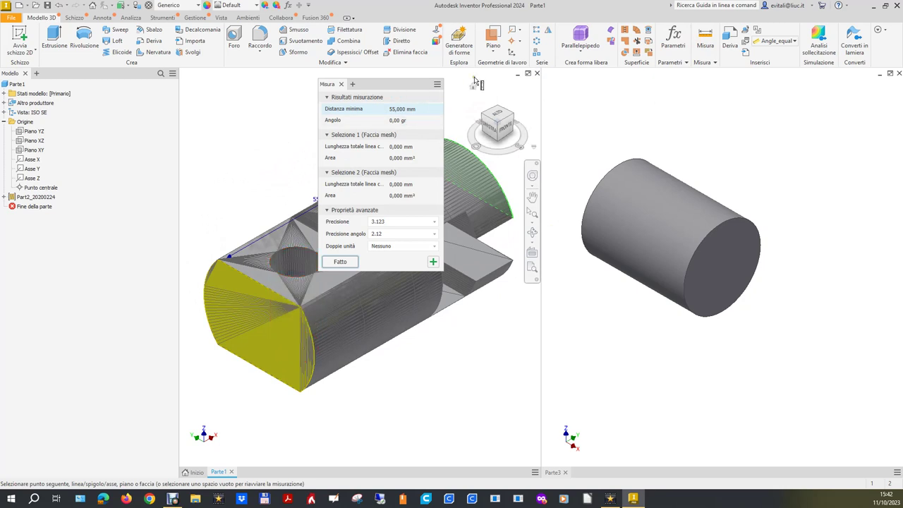
pyautogui.click(473, 85)
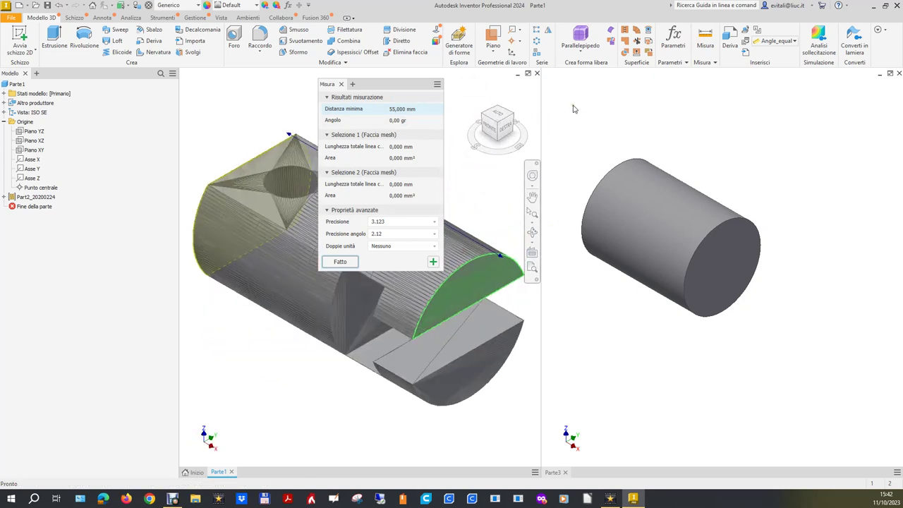
# Edit Estrusione1 in Parte3 to a distance of 55 mm.
pyautogui.click(577, 112)
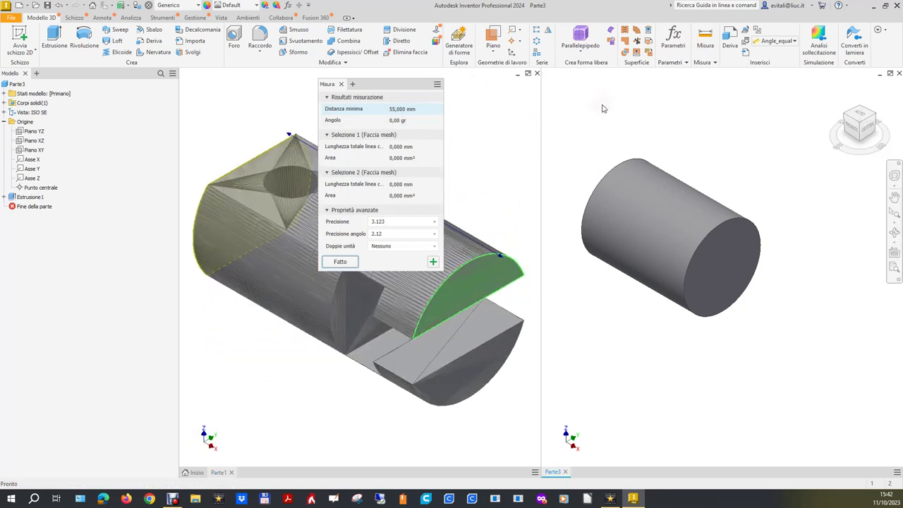
pyautogui.rightClick(30, 199)
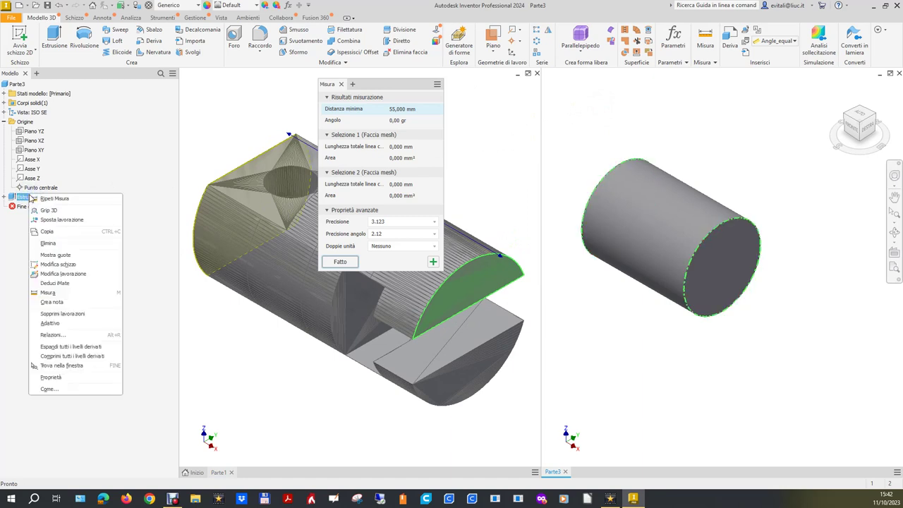
pyautogui.click(81, 274)
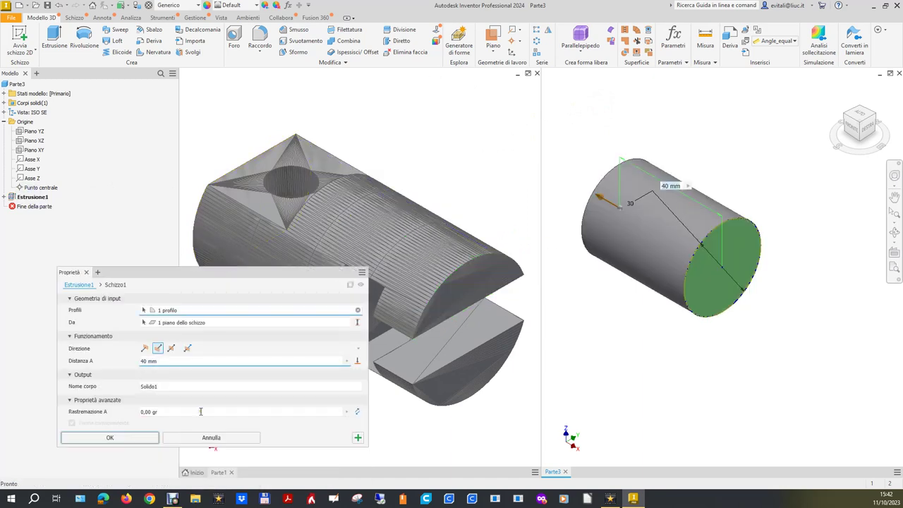
pyautogui.doubleClick(168, 360)
pyautogui.write('55')
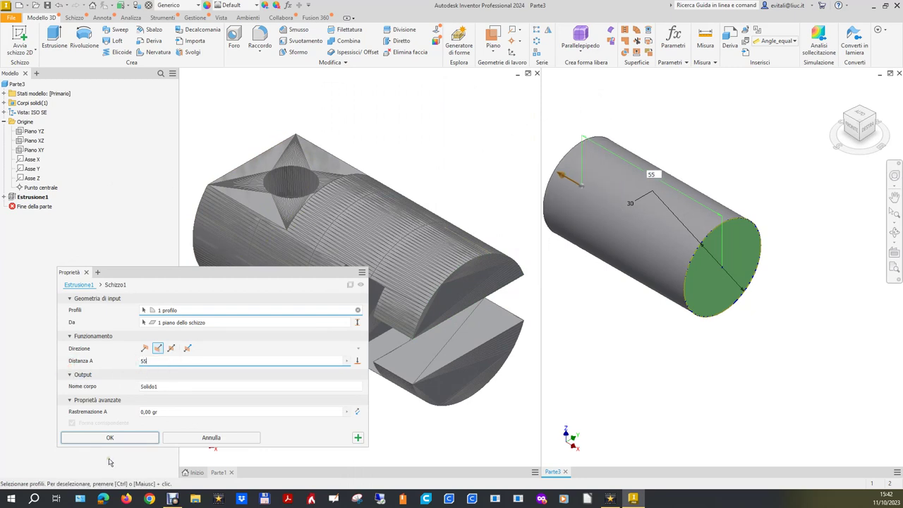
pyautogui.click(115, 436)
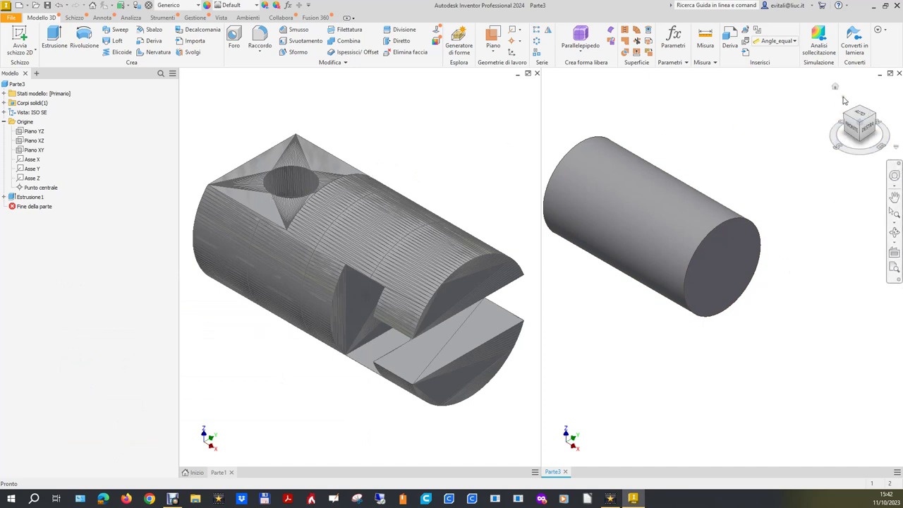
# Fit the cylinder in Parte3's window and orbit the Parte1 mesh to match its orientation.
pyautogui.rightClick(836, 89)
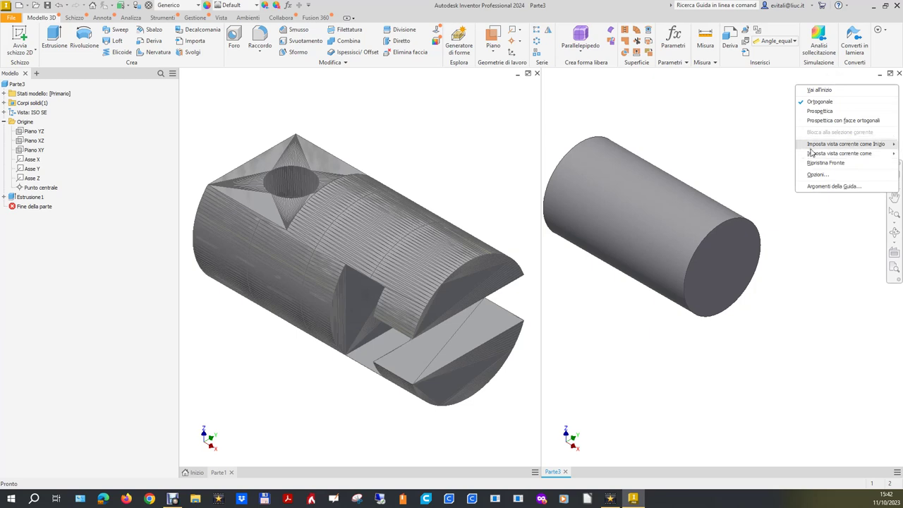
pyautogui.click(771, 154)
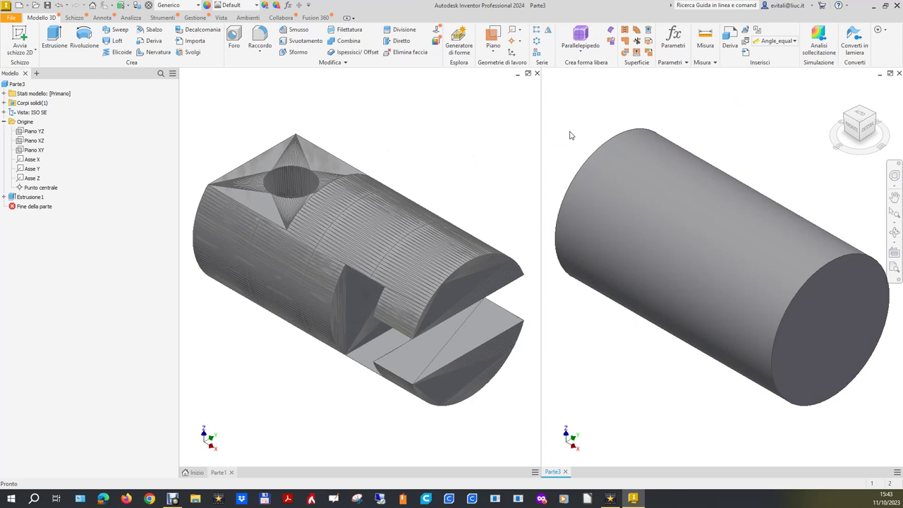
pyautogui.click(477, 127)
pyautogui.moveTo(494, 120); pyautogui.dragTo(321, 226)
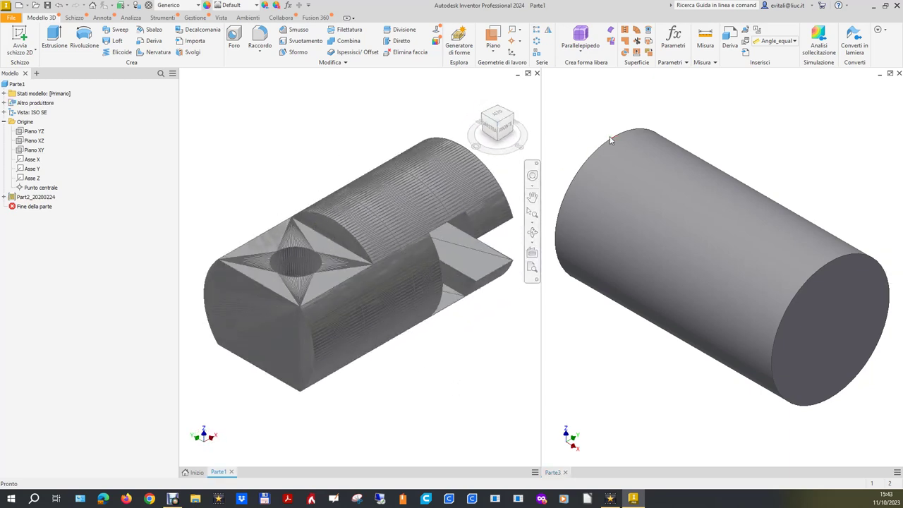
pyautogui.click(599, 111)
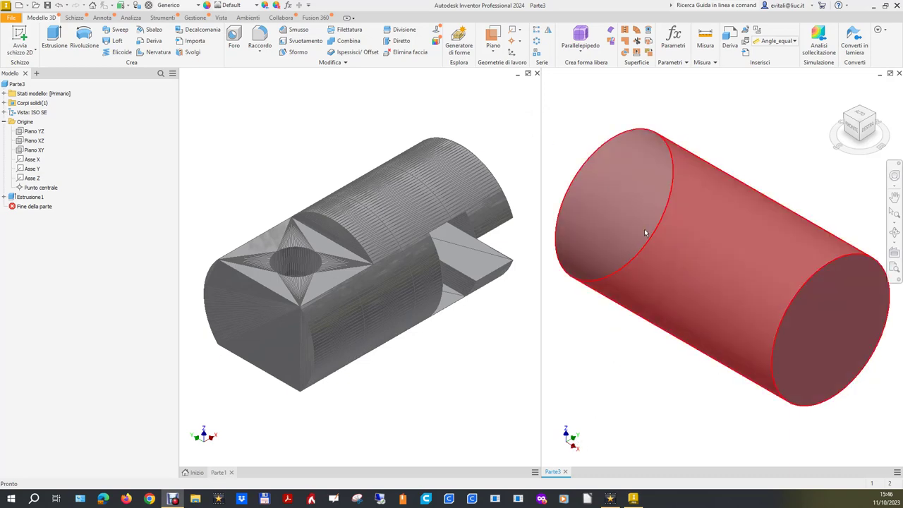
# Add a work plane tangent to the cylinder's surface and parallel to Piano XY.
pyautogui.click(493, 53)
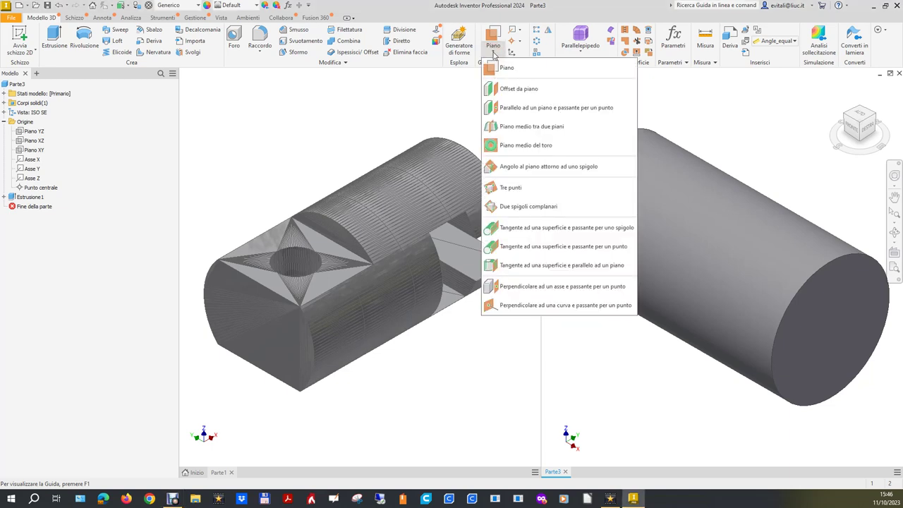
pyautogui.click(583, 266)
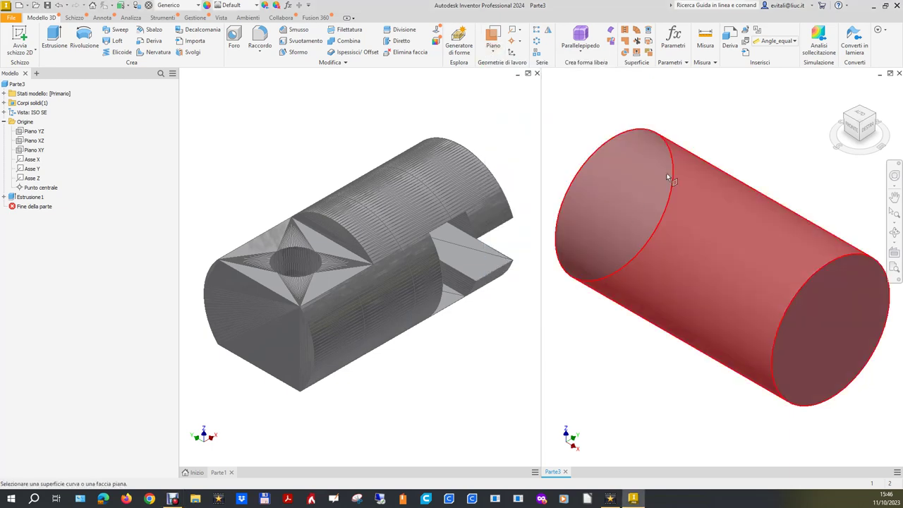
pyautogui.click(693, 192)
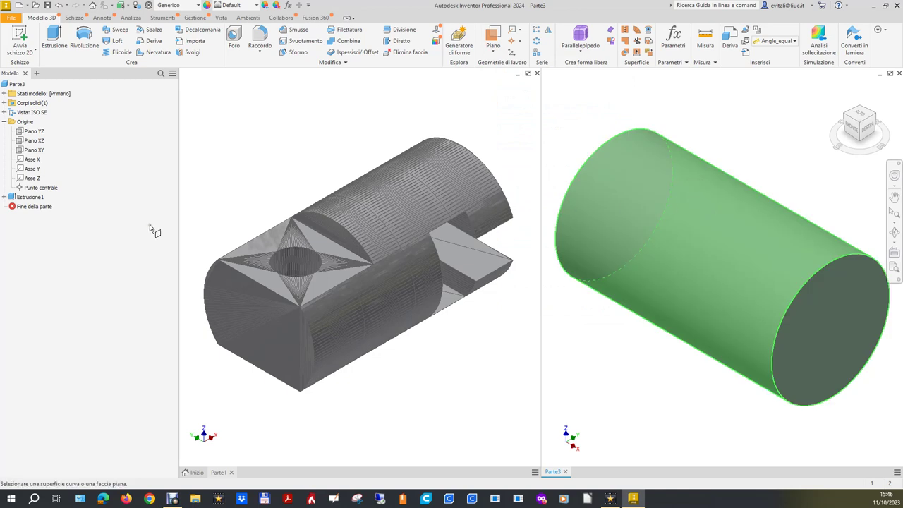
pyautogui.click(38, 151)
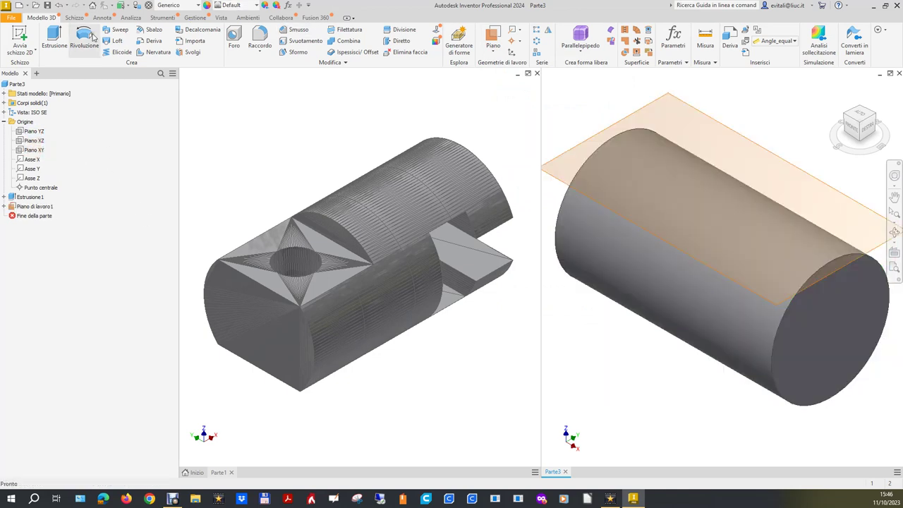
pyautogui.click(20, 39)
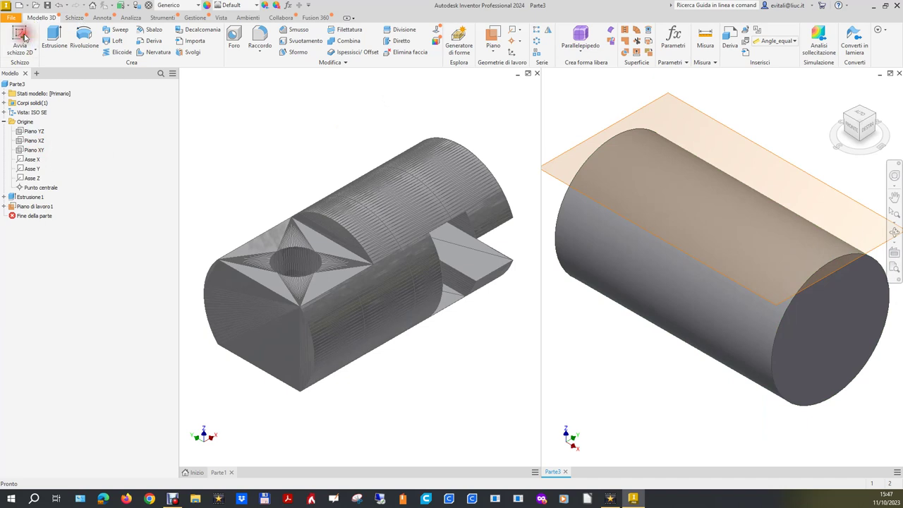
# Start a sketch on work plane Piano di lavoro1 and draw a rectangle on it.
pyautogui.click(690, 107)
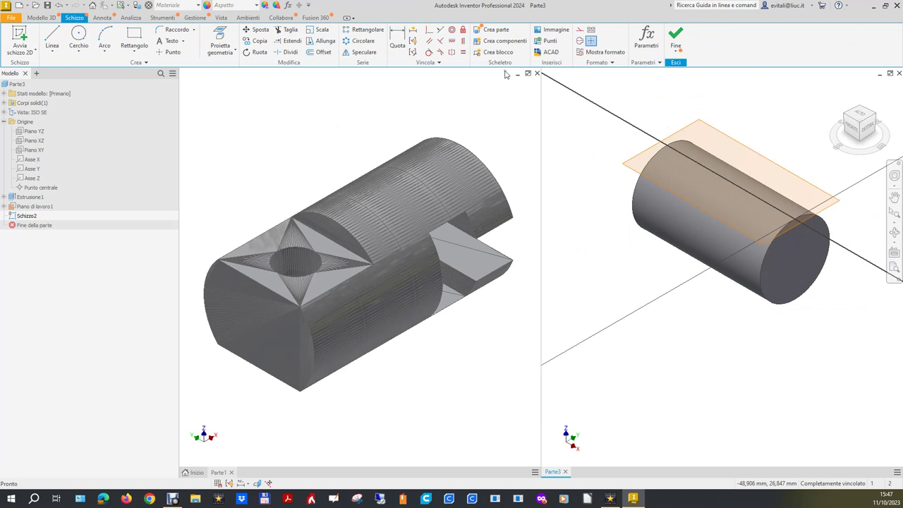
pyautogui.click(133, 36)
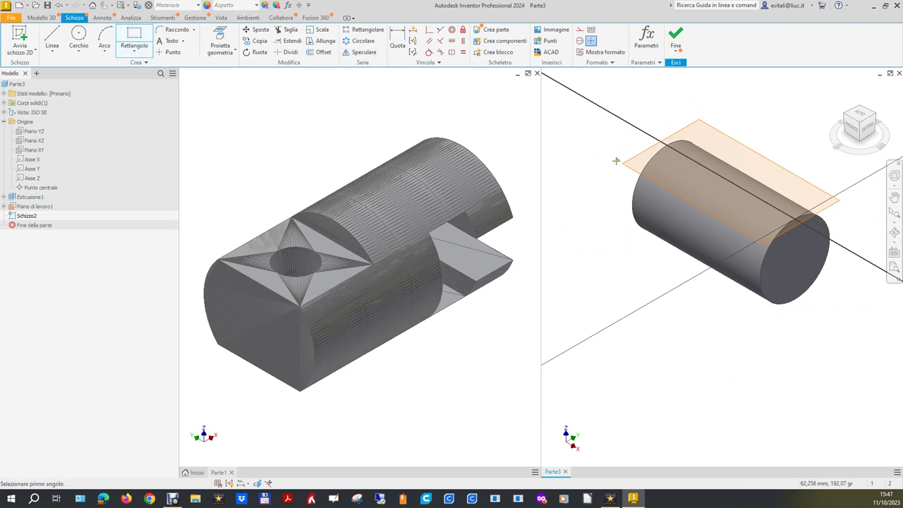
pyautogui.click(782, 131)
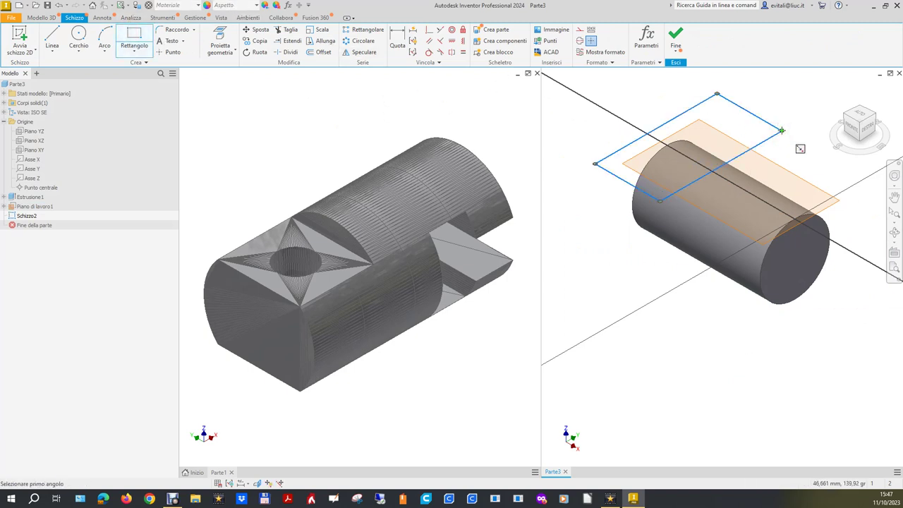
pyautogui.rightClick(793, 99)
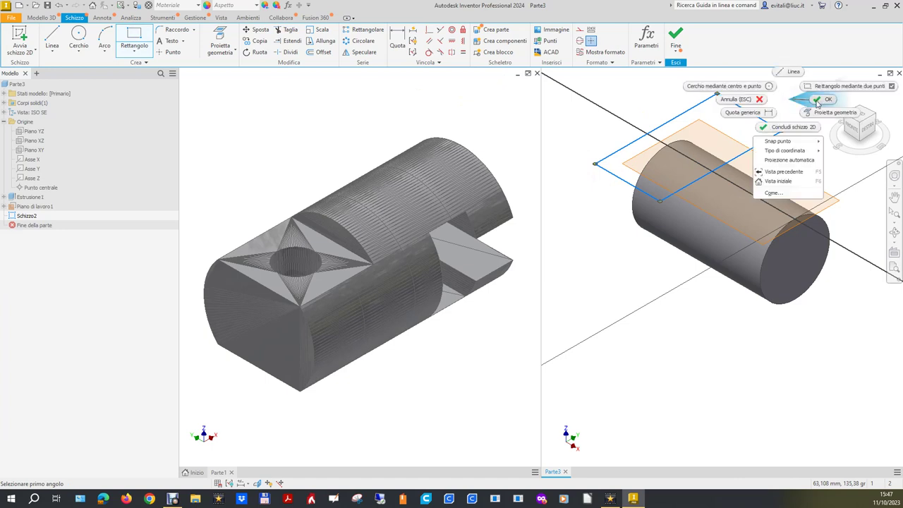
pyautogui.click(816, 96)
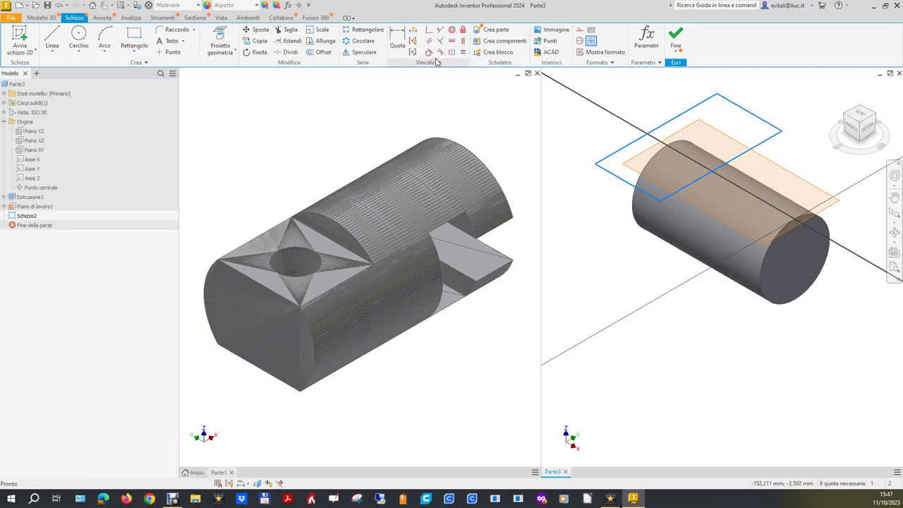
# Project existing geometry and constrain pairs of rectangle edges parallel/perpendicular.
pyautogui.click(220, 39)
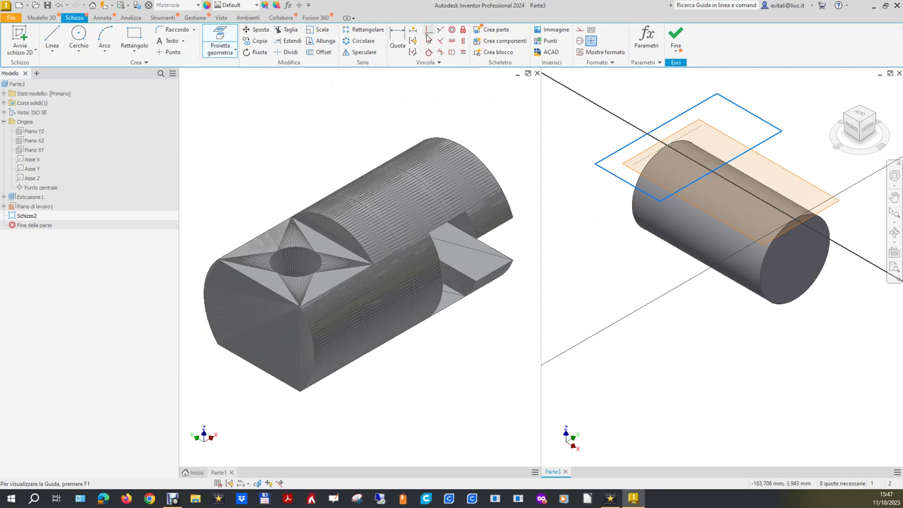
pyautogui.click(441, 30)
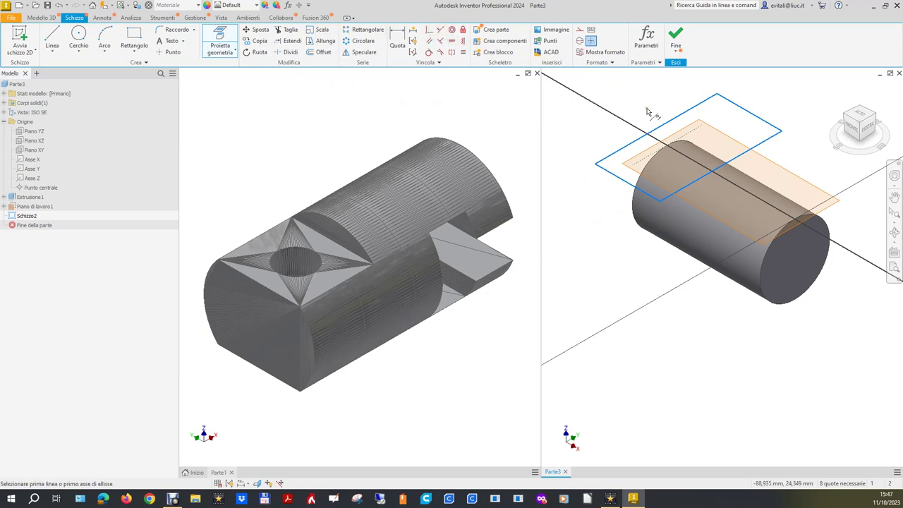
pyautogui.click(666, 124)
pyautogui.click(684, 139)
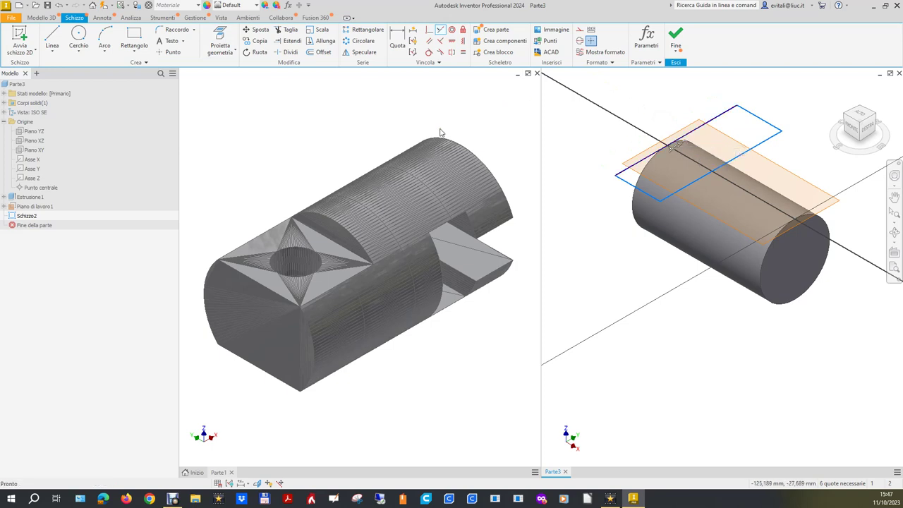
pyautogui.click(440, 40)
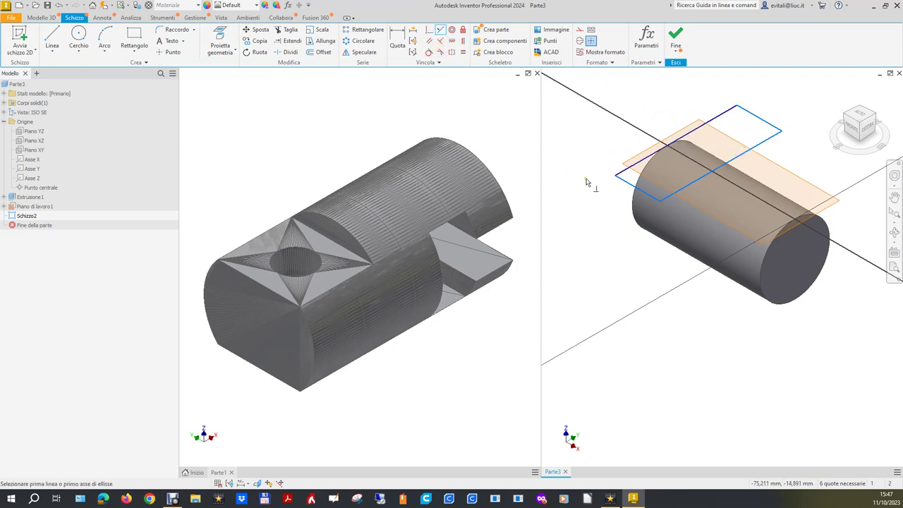
pyautogui.click(628, 183)
pyautogui.click(623, 177)
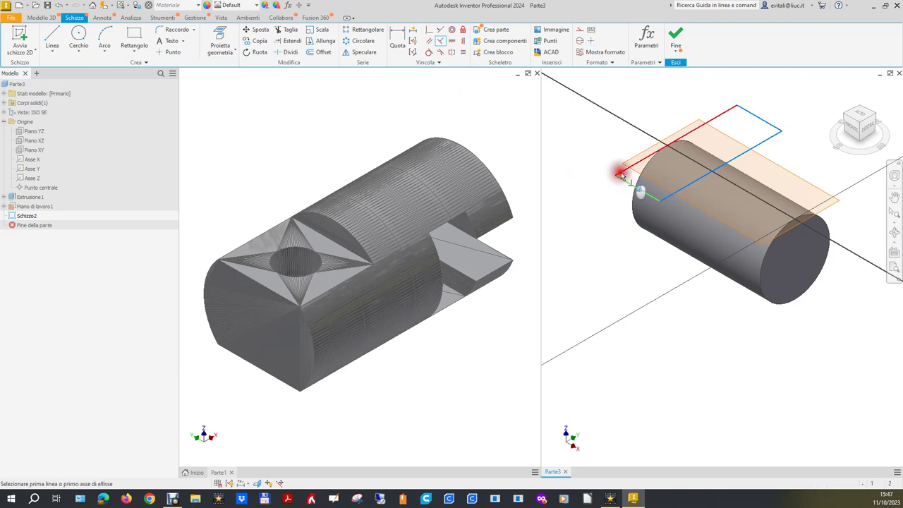
# Constrain the remaining edges and attach the rectangle to a line with Coincident, leaving 2 dimensions.
pyautogui.click(666, 202)
pyautogui.click(655, 198)
pyautogui.click(715, 119)
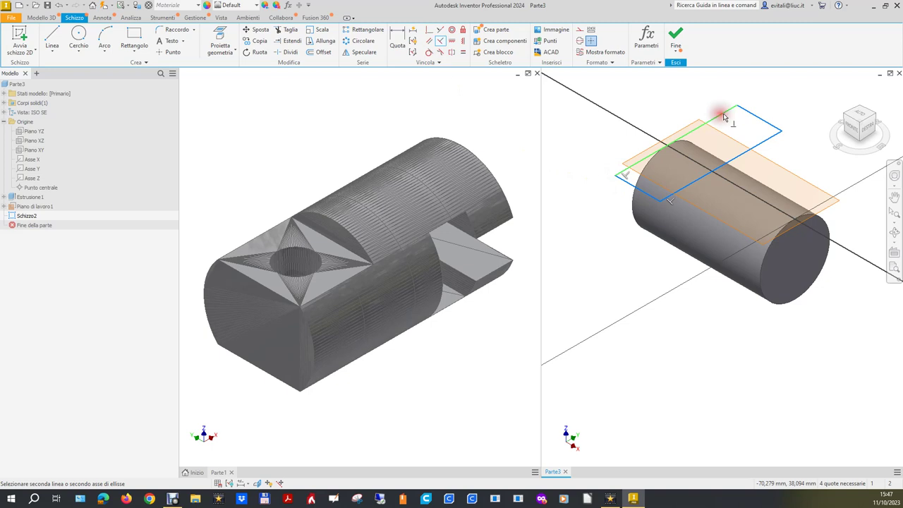
pyautogui.click(749, 114)
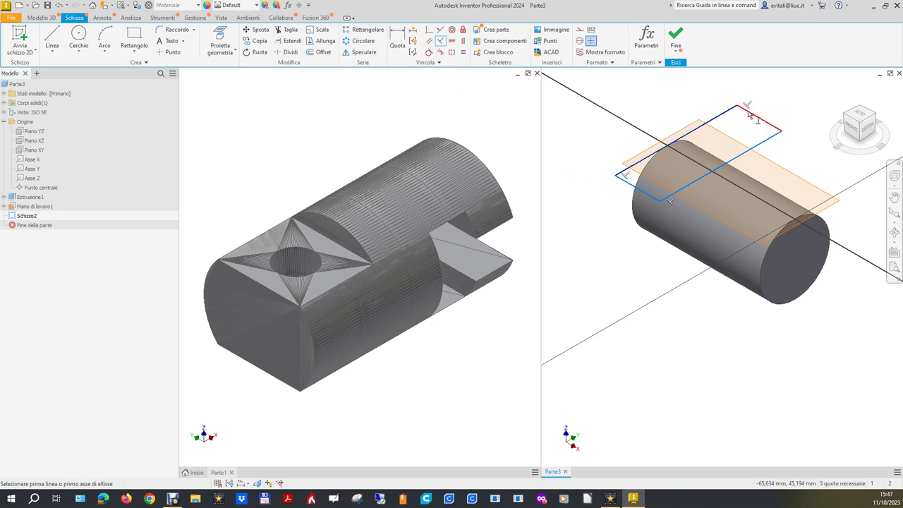
pyautogui.rightClick(604, 270)
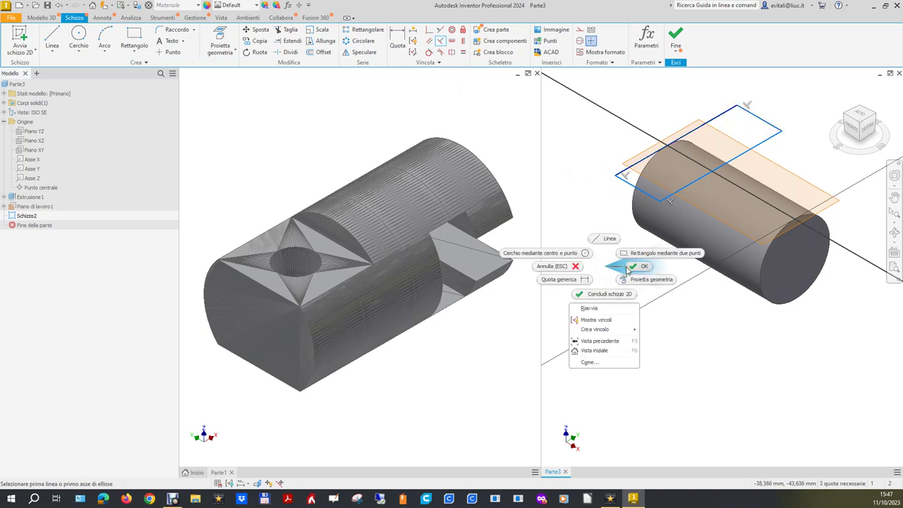
pyautogui.click(615, 271)
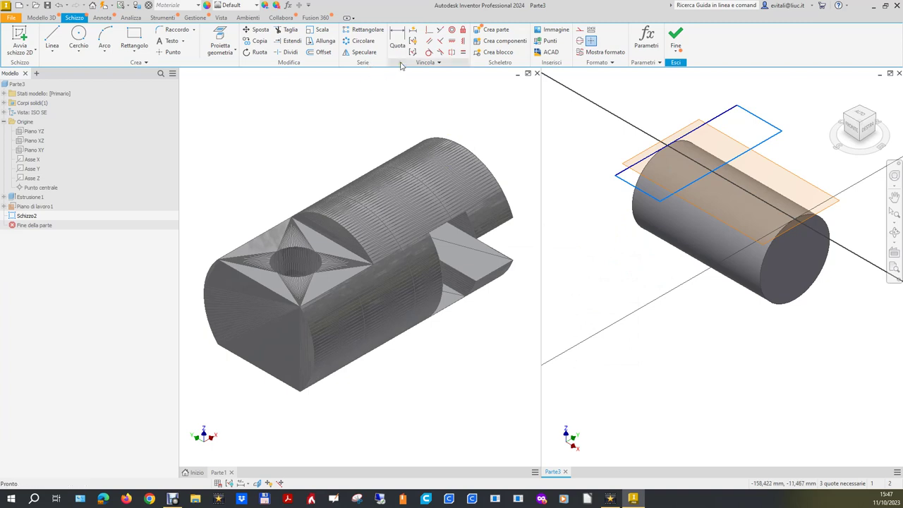
pyautogui.click(451, 40)
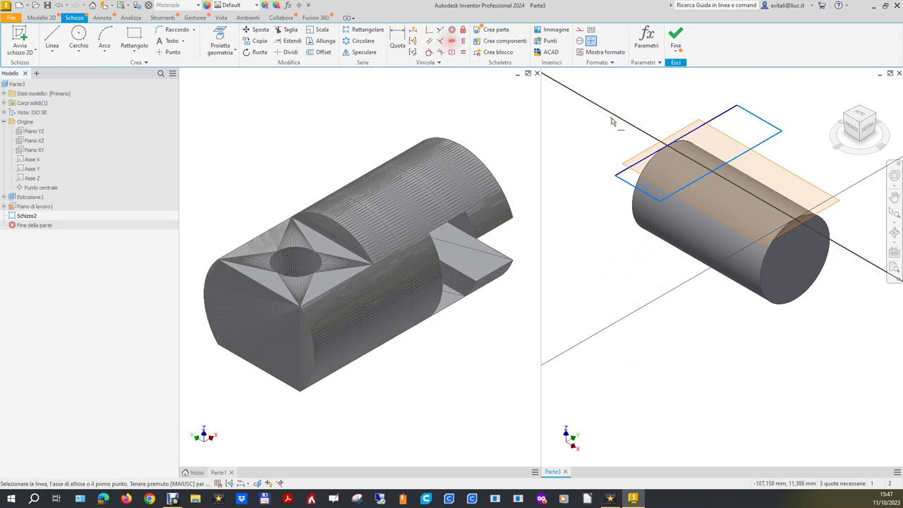
pyautogui.click(676, 141)
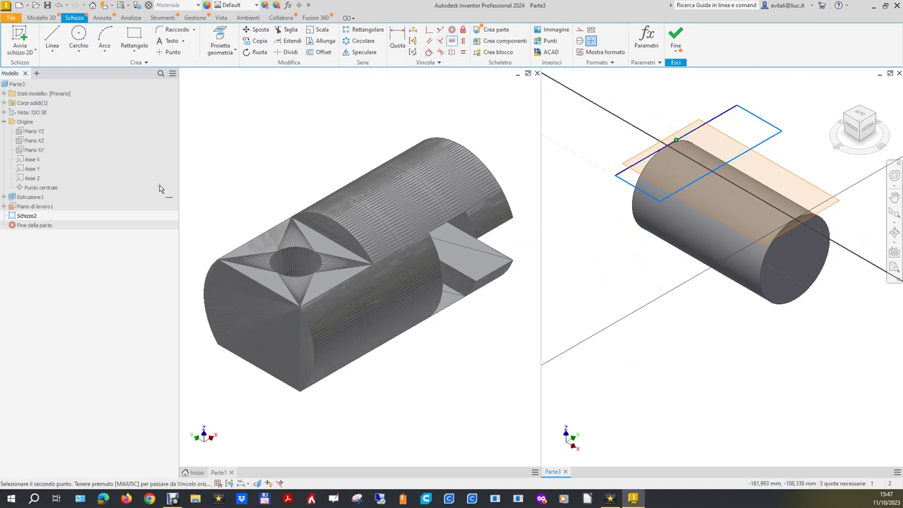
pyautogui.click(44, 189)
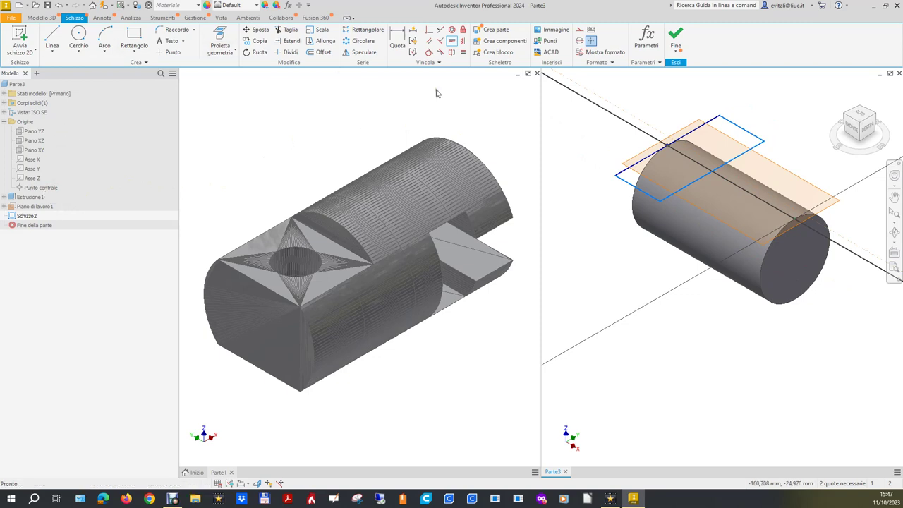
# Dimension the rectangle's long edge to 50 mm, then make mesh part Parte1 active.
pyautogui.press('d')
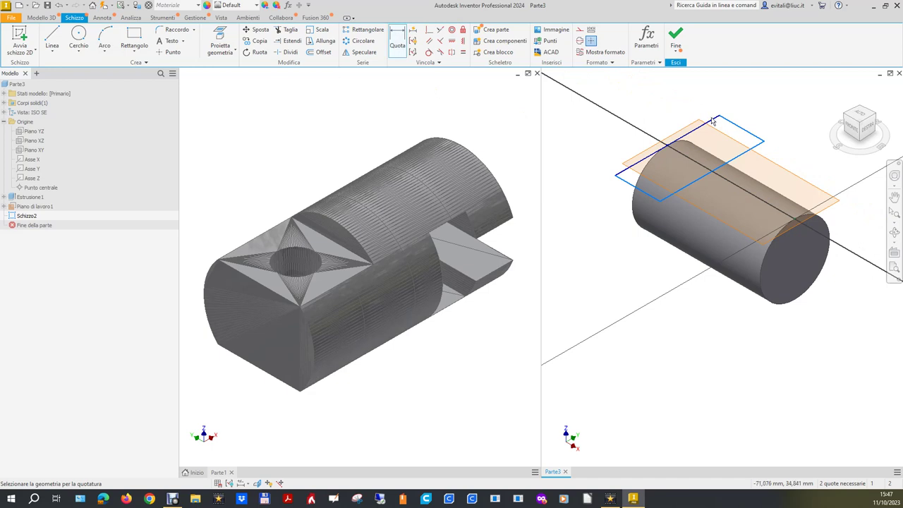
pyautogui.click(707, 121)
pyautogui.click(634, 107)
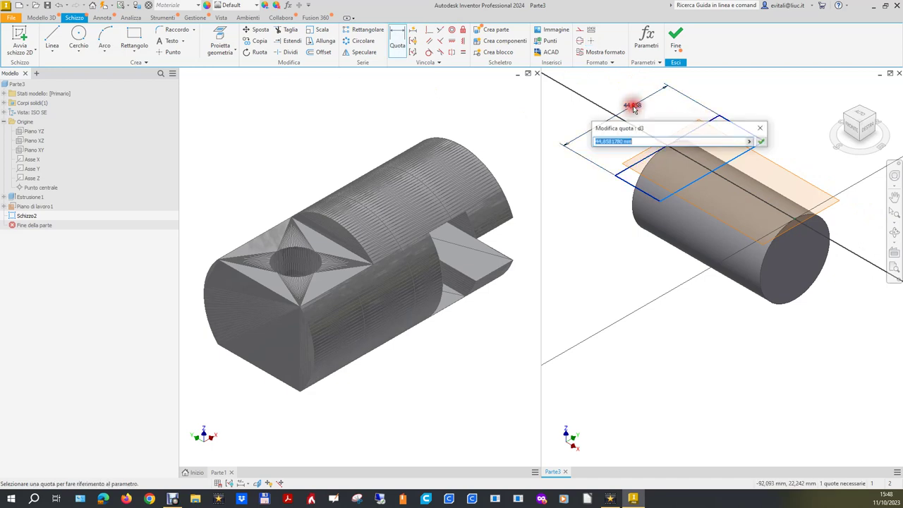
pyautogui.write('50')
pyautogui.press('Return')
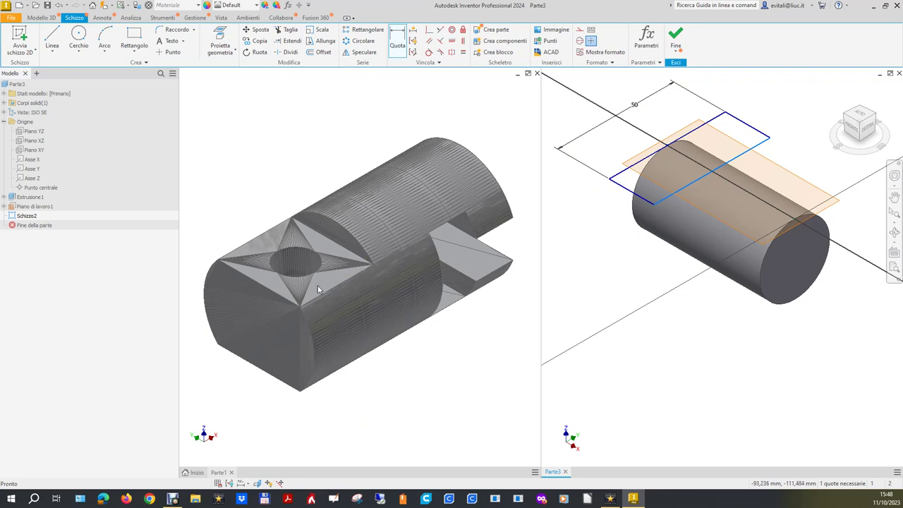
pyautogui.click(400, 393)
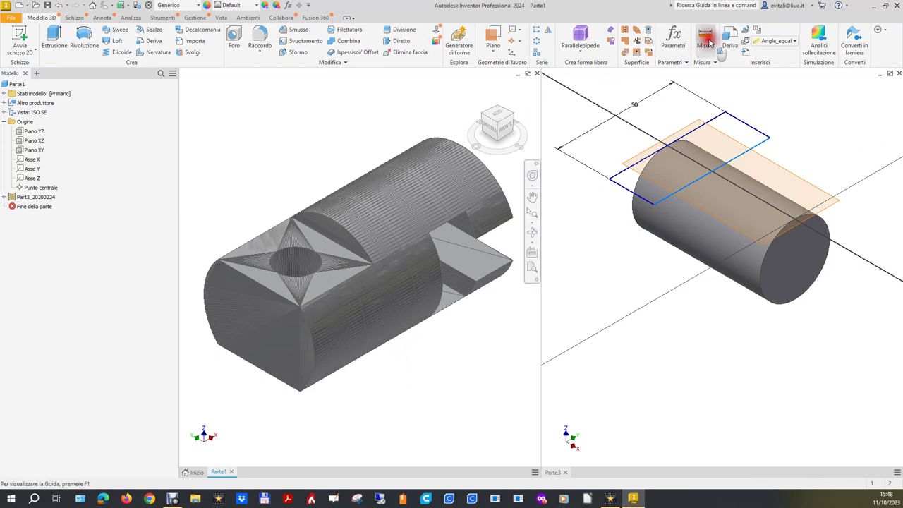
# Measure the mesh's square-face edge as 20 mm, then return to the Parte3 sketch.
pyautogui.click(706, 45)
pyautogui.click(345, 281)
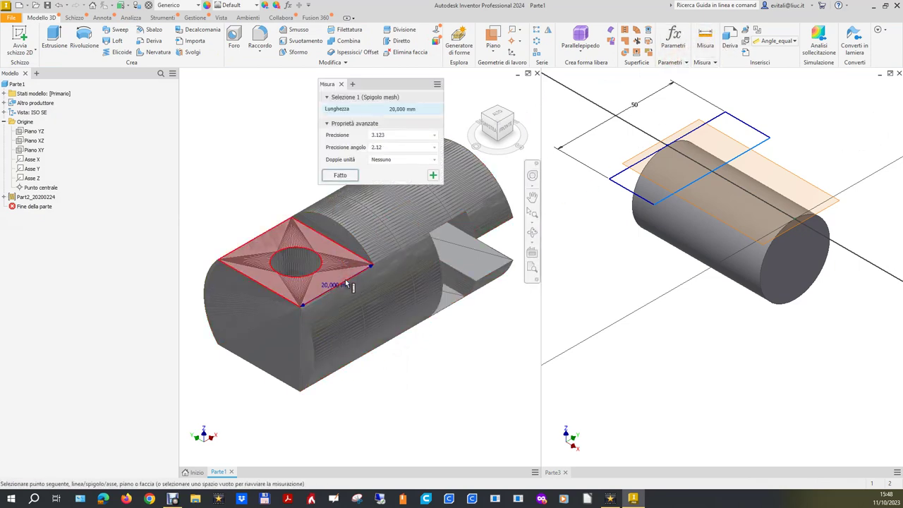
pyautogui.click(790, 117)
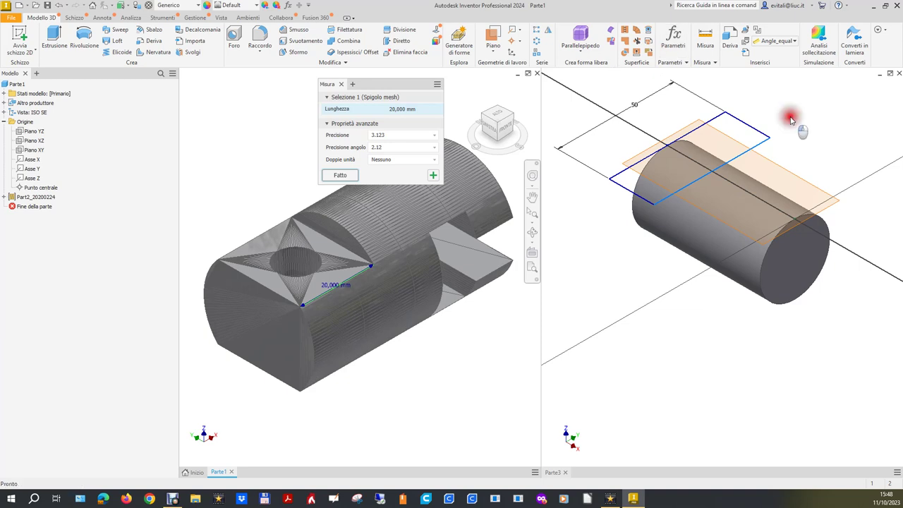
pyautogui.click(398, 44)
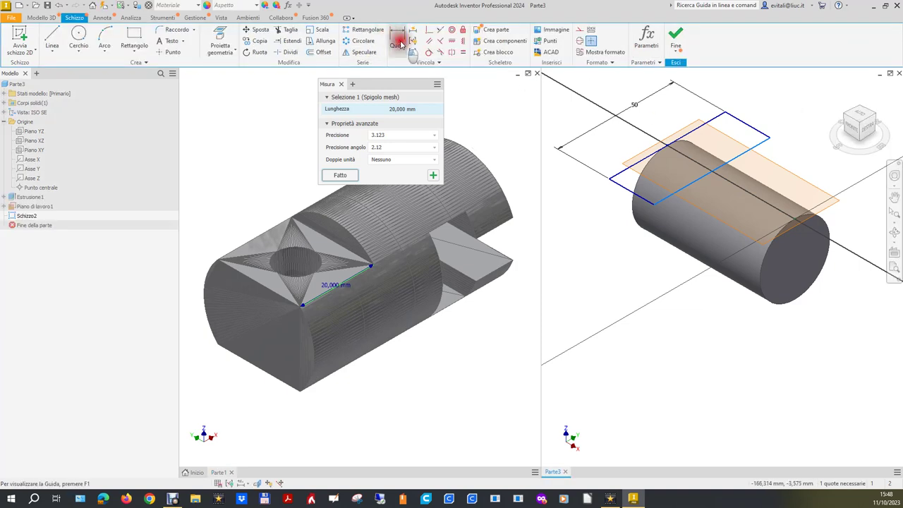
# Dimension the rectangle's short edge to 20 mm and finish the 50 × 20 sketch.
pyautogui.click(768, 116)
pyautogui.write('20')
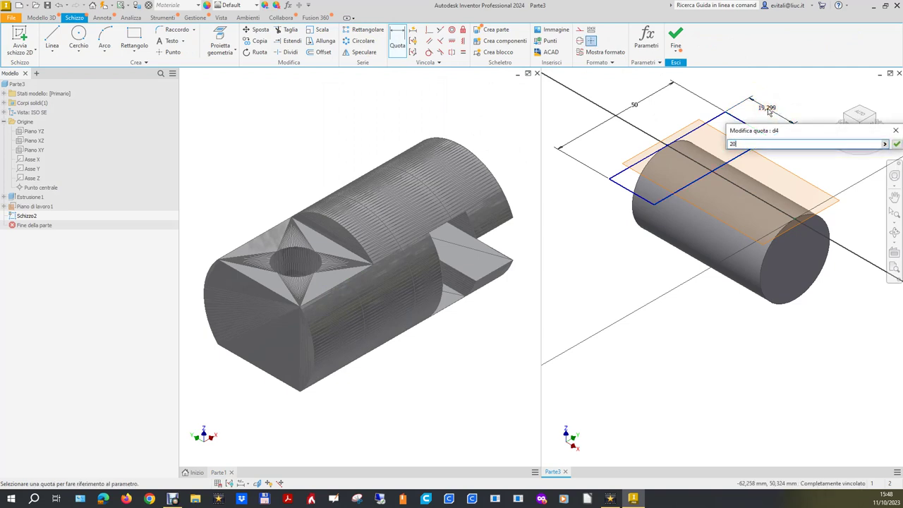
pyautogui.press('Return')
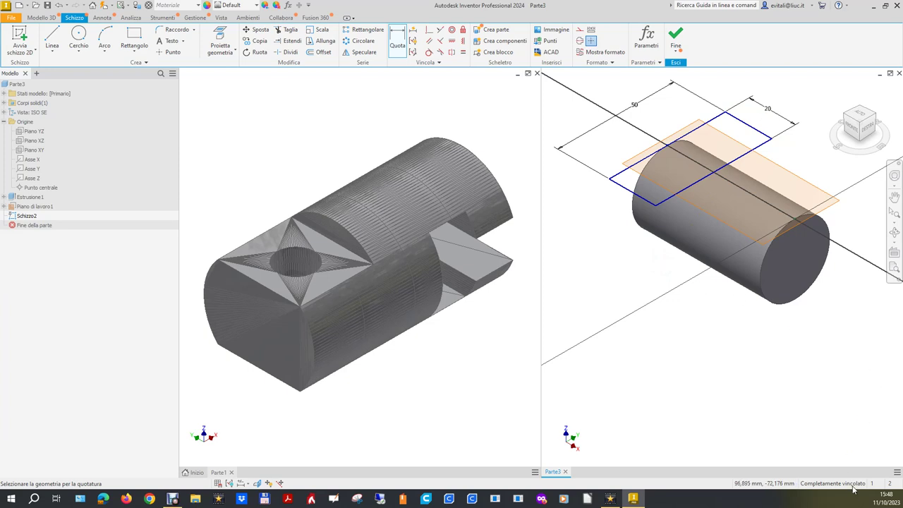
pyautogui.click(673, 45)
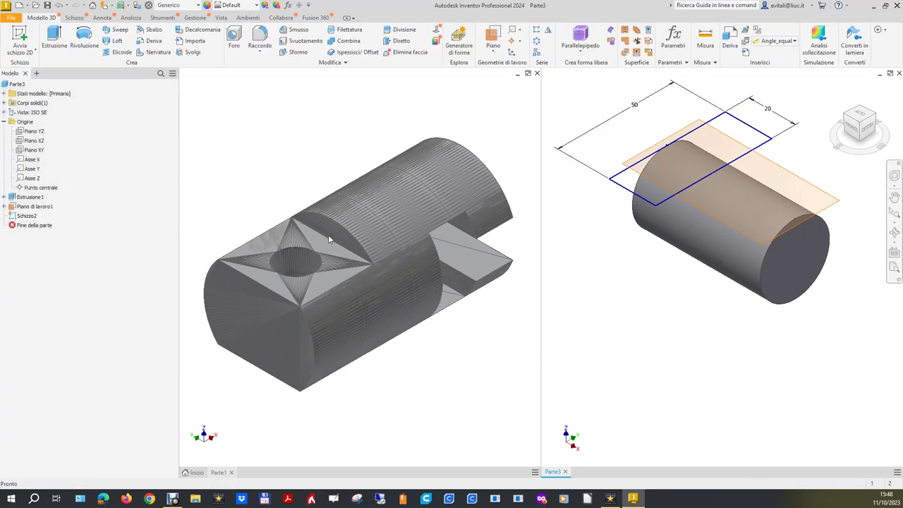
# Measure on Parte1 that the flat cut's edge lies 20 mm above the bottom edge, then return to Parte3.
pyautogui.click(704, 45)
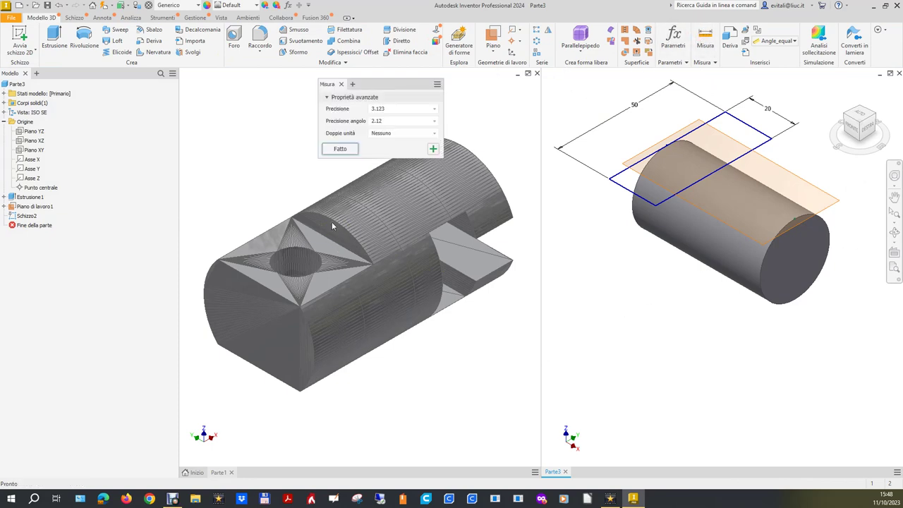
pyautogui.click(450, 385)
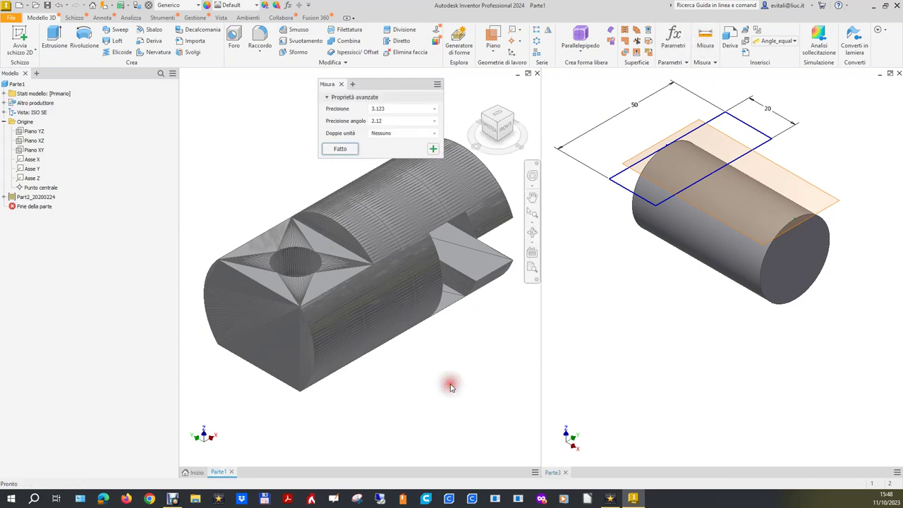
pyautogui.click(337, 245)
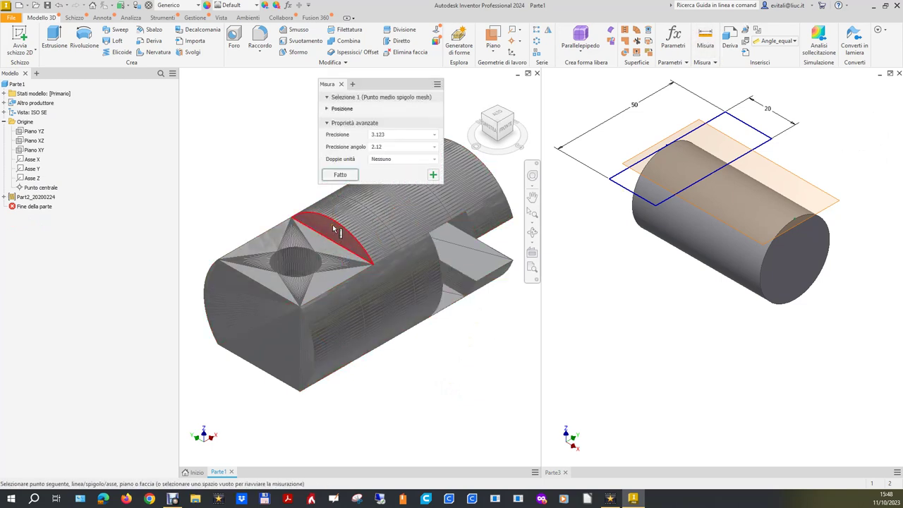
pyautogui.click(333, 222)
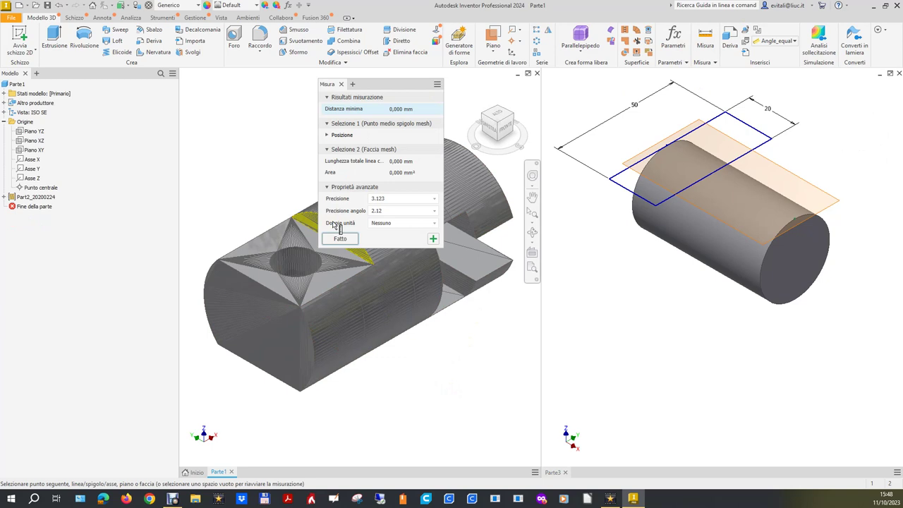
pyautogui.click(243, 162)
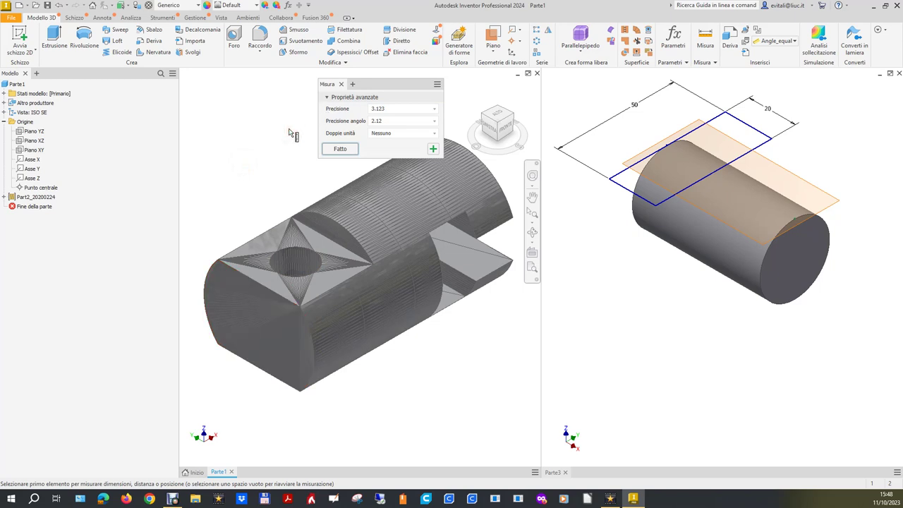
pyautogui.click(265, 286)
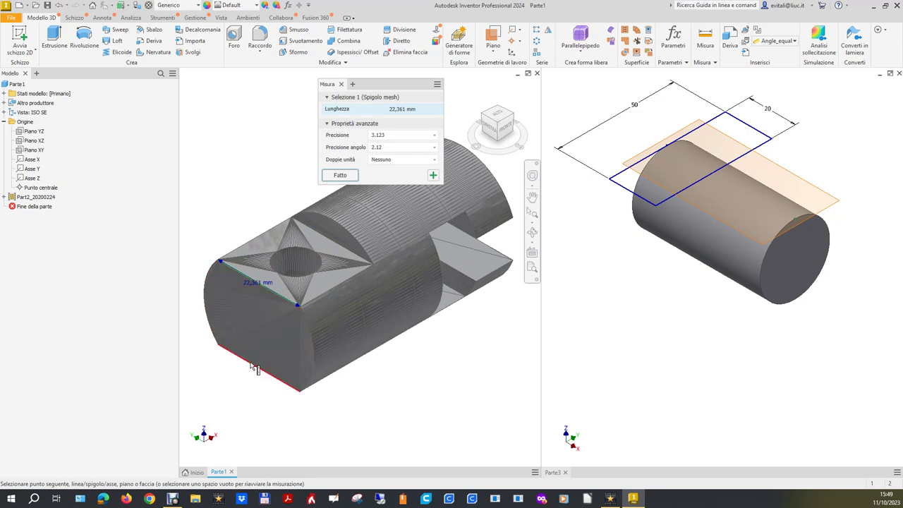
pyautogui.click(253, 367)
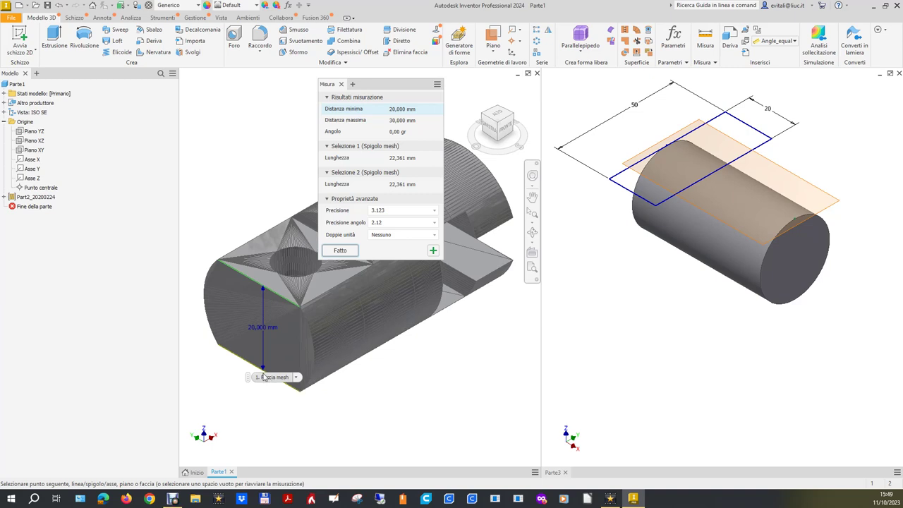
pyautogui.click(498, 383)
pyautogui.click(677, 372)
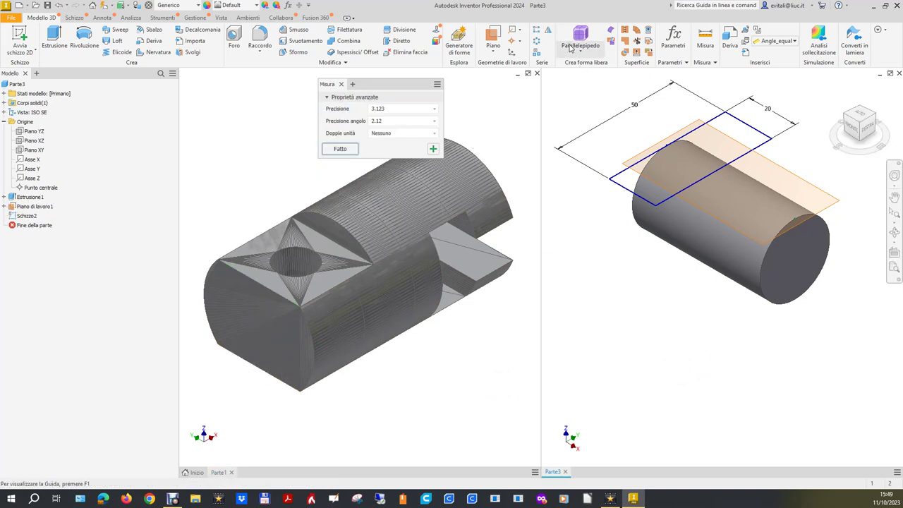
# Extrude the rectangle as a 5 mm cut, flipped downward into the cylinder.
pyautogui.click(58, 35)
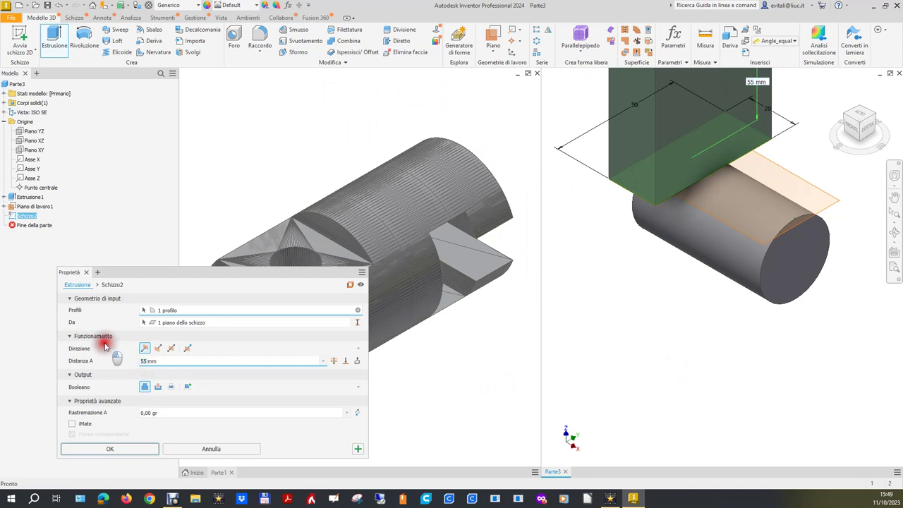
pyautogui.press('BackSpace')
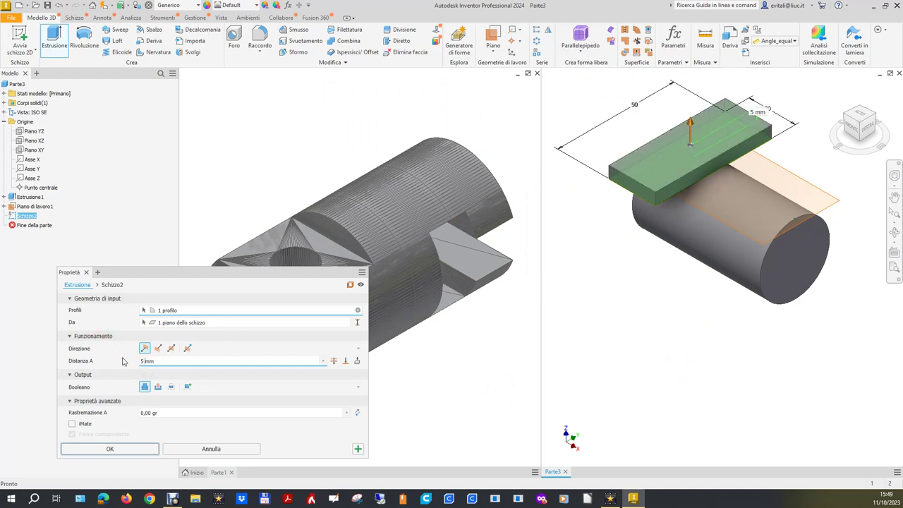
pyautogui.click(158, 386)
pyautogui.click(158, 348)
pyautogui.click(159, 352)
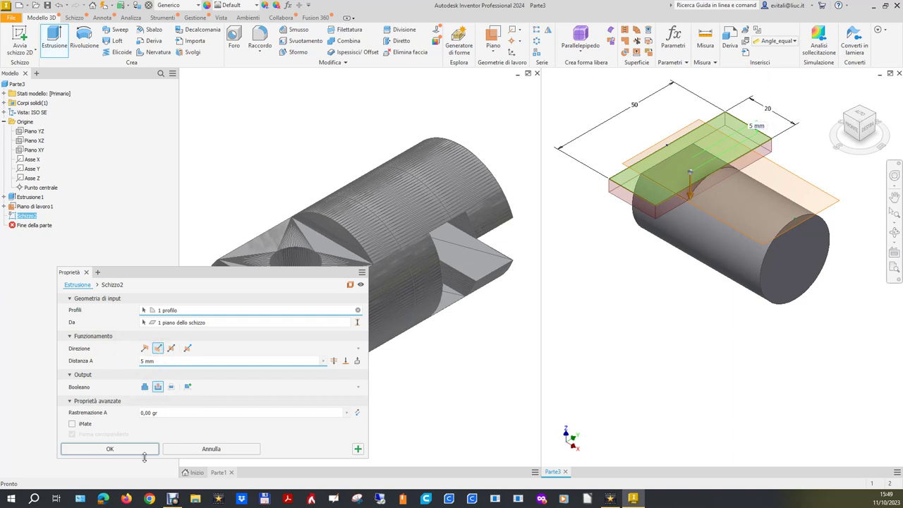
pyautogui.click(109, 449)
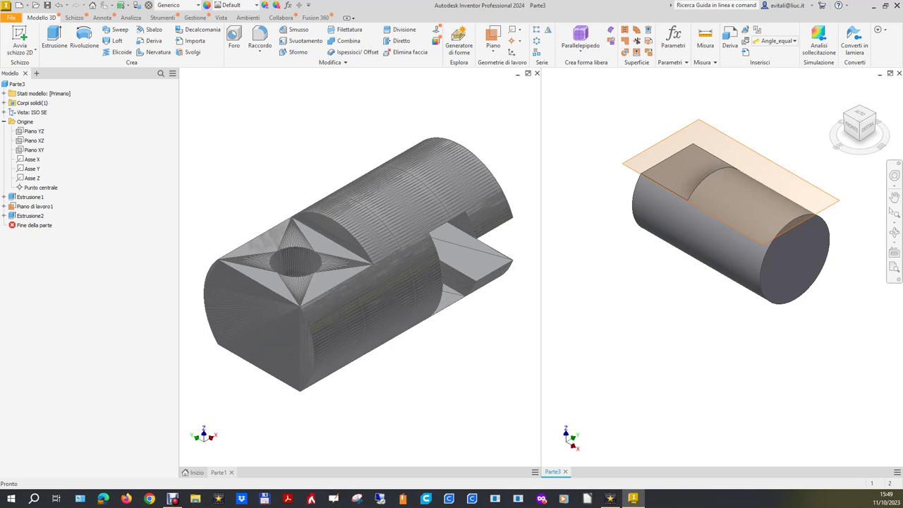
# Hide work plane Piano di lavoro1 by unticking its visibility.
pyautogui.rightClick(33, 205)
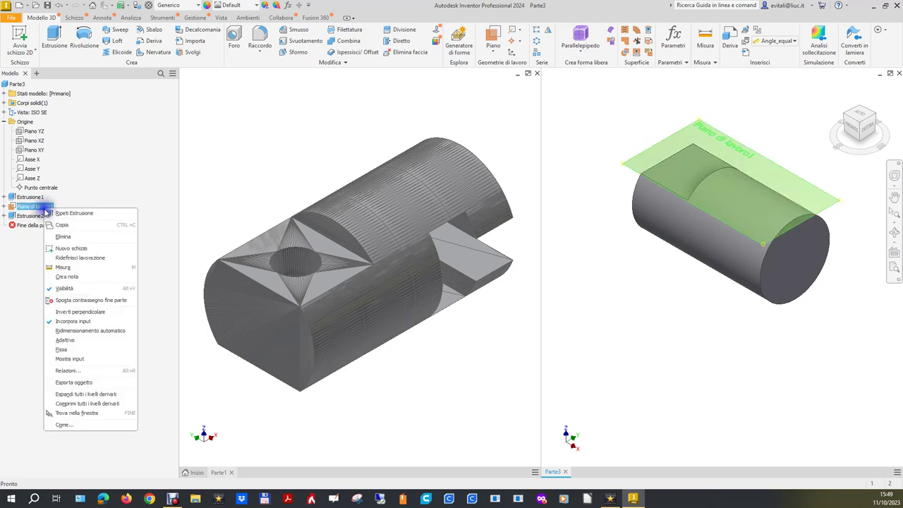
pyautogui.click(67, 288)
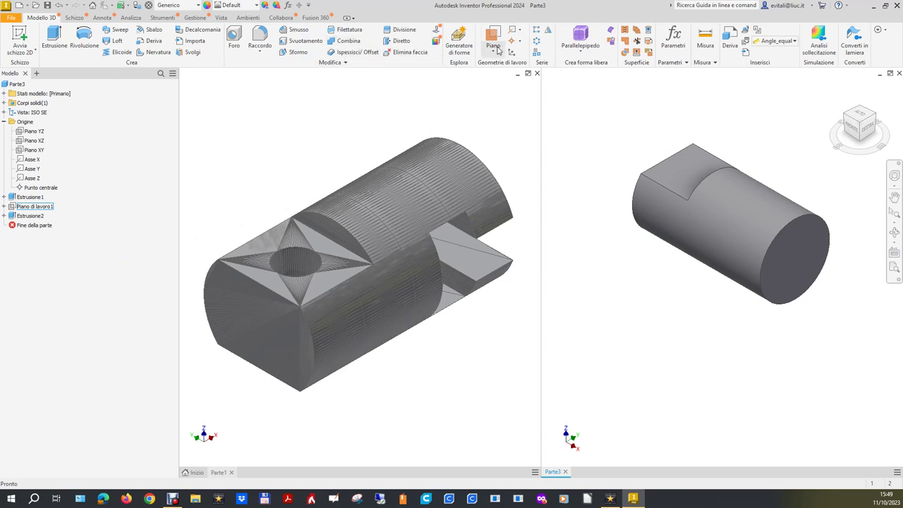
pyautogui.click(548, 31)
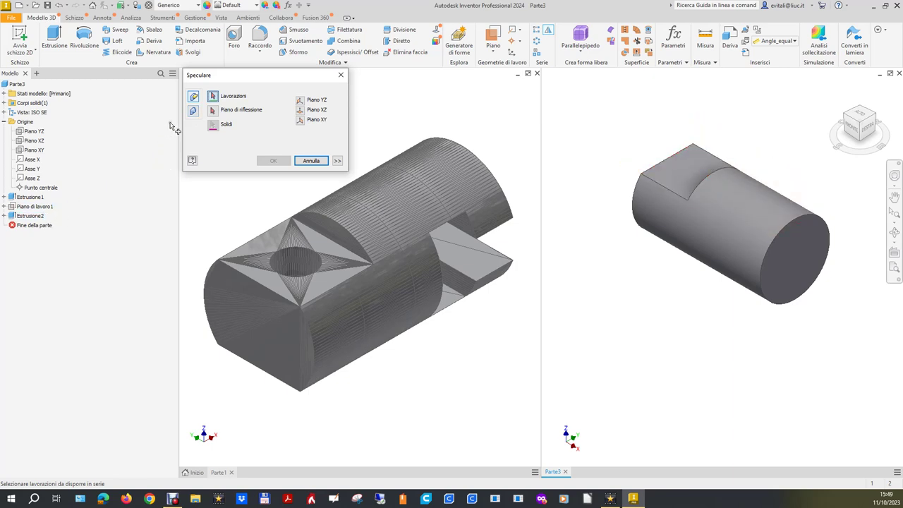
# Mirror Estrusione2 across Piano XY, then check the undersides of both parts.
pyautogui.click(34, 218)
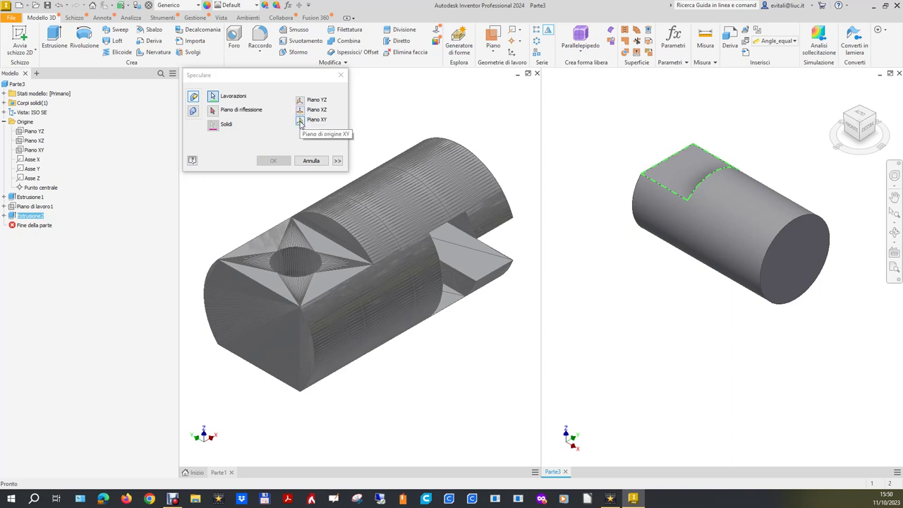
pyautogui.click(300, 121)
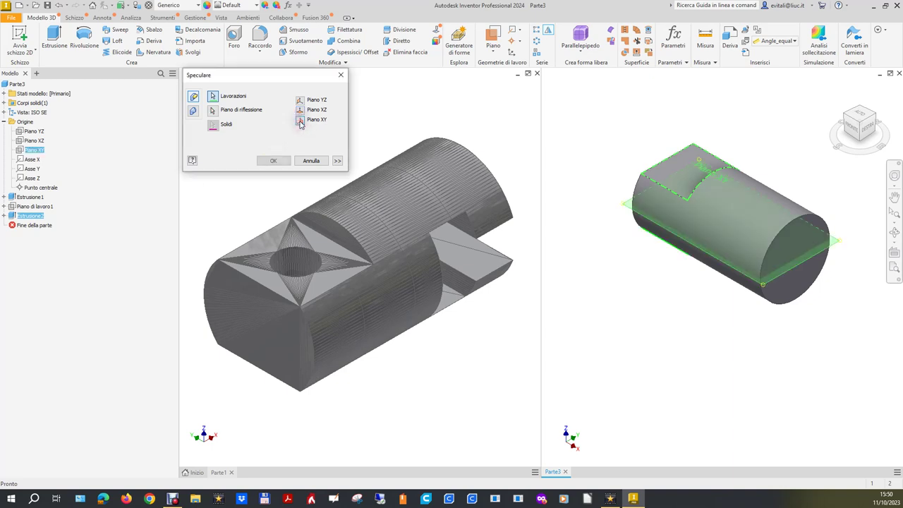
pyautogui.click(279, 162)
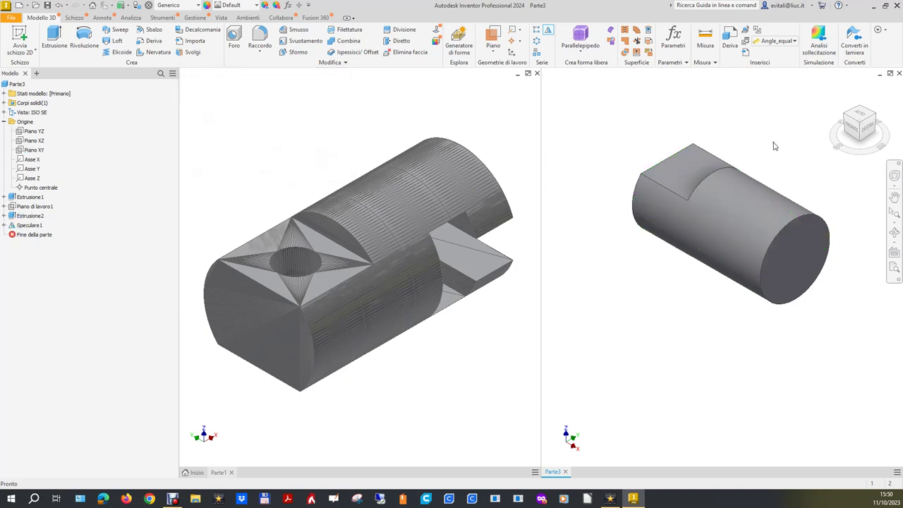
pyautogui.click(860, 144)
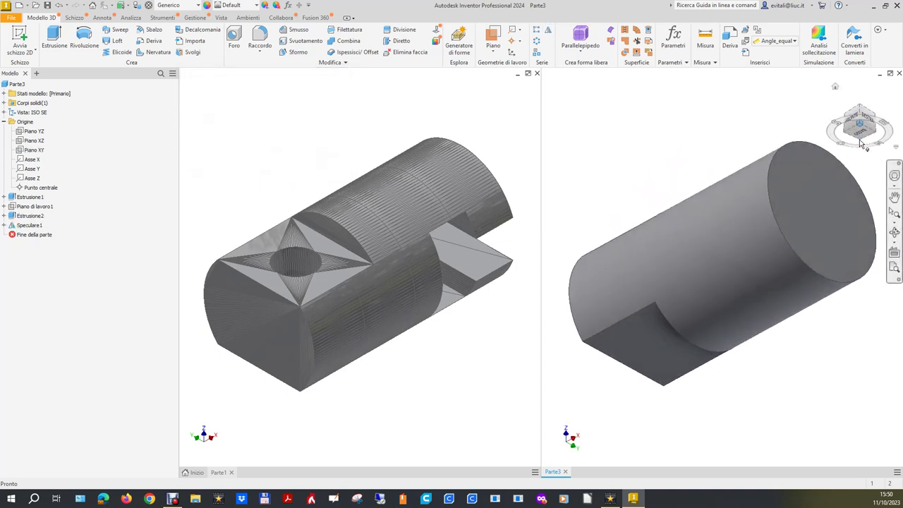
pyautogui.click(835, 88)
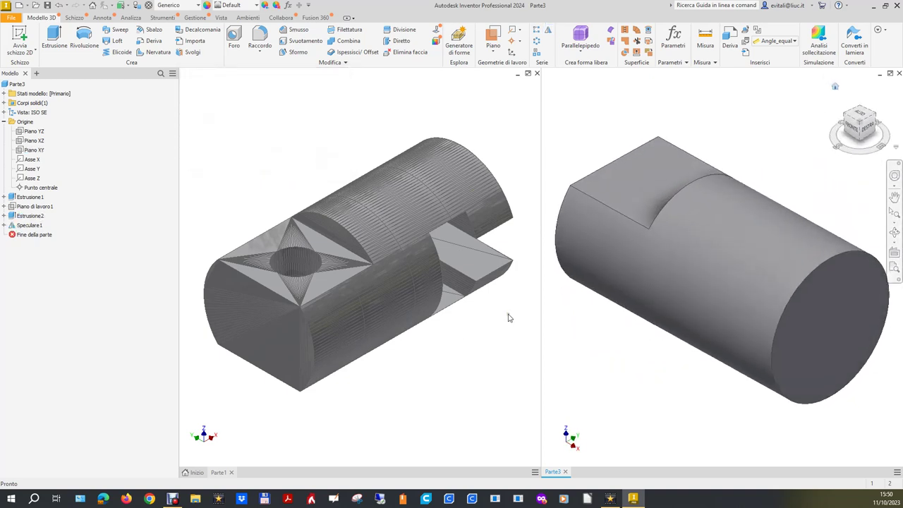
pyautogui.click(460, 339)
pyautogui.click(494, 141)
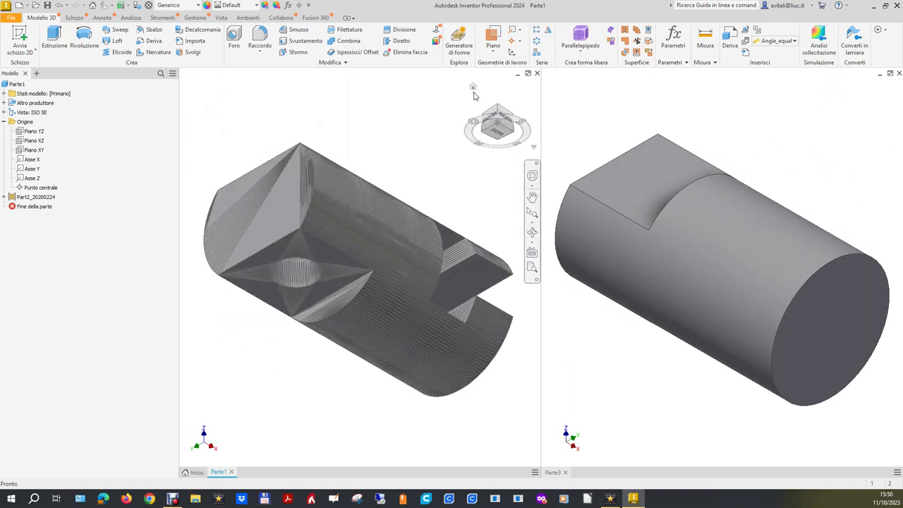
pyautogui.click(473, 87)
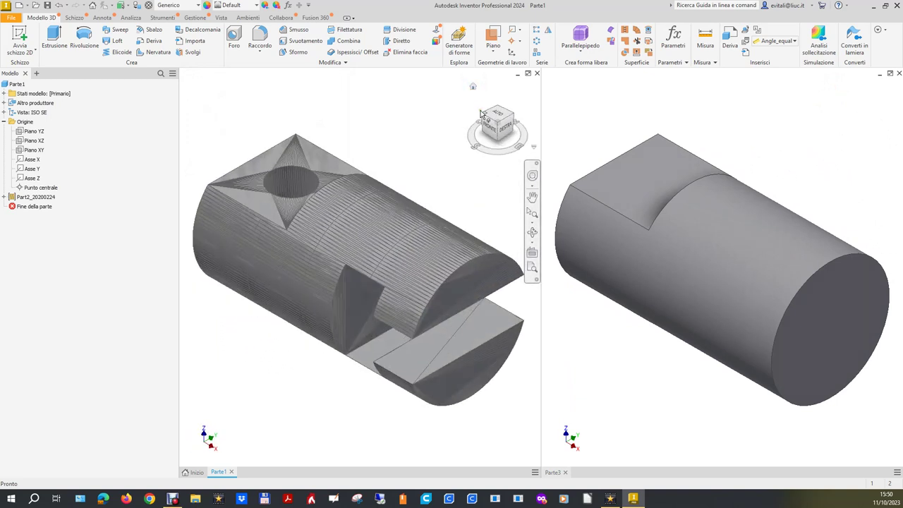
pyautogui.click(483, 118)
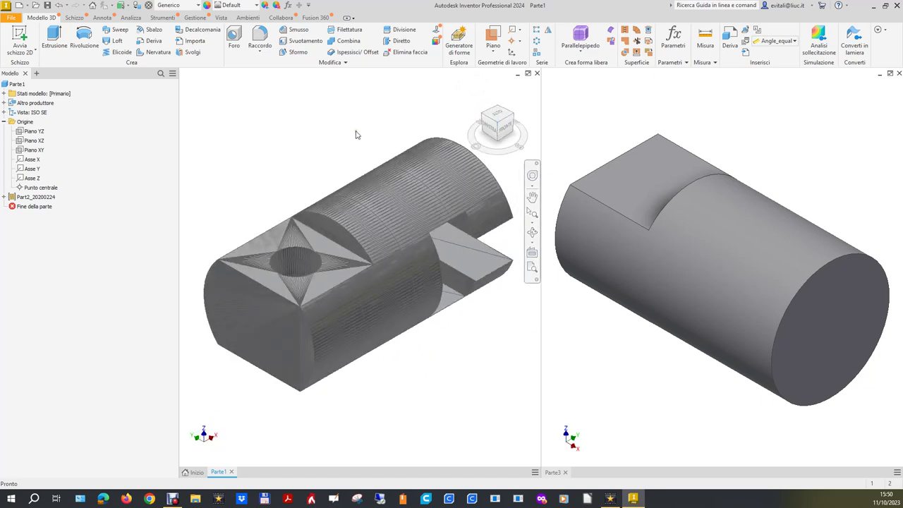
pyautogui.click(304, 248)
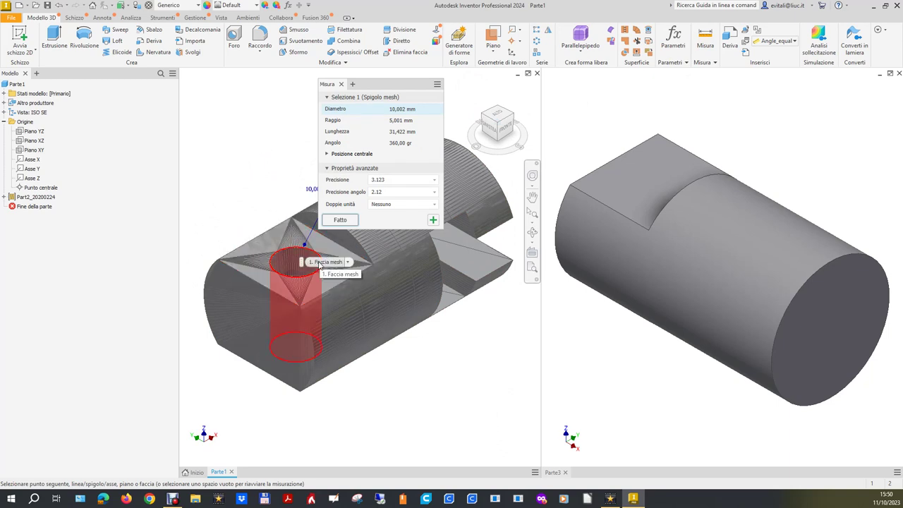
pyautogui.click(341, 84)
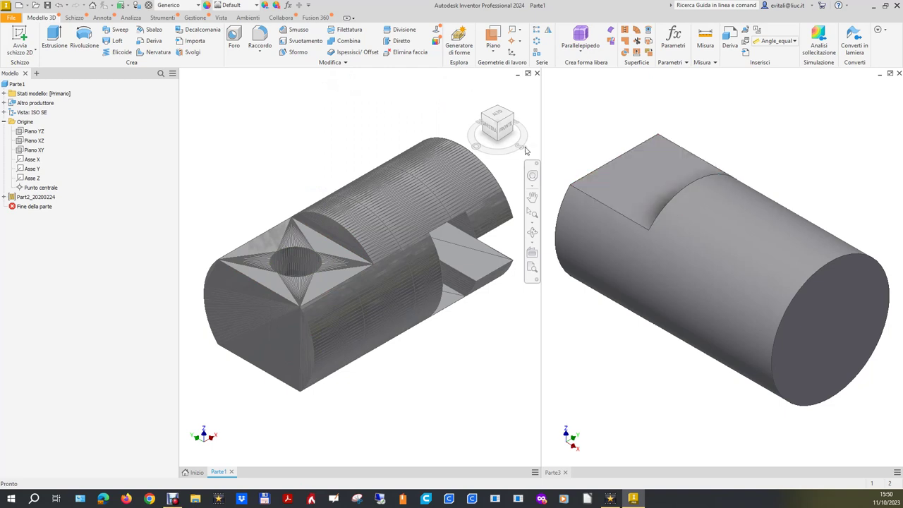
# Sketch a circle on Parte3's top flat face with a 10 mm diameter, then make Parte1 active.
pyautogui.click(656, 181)
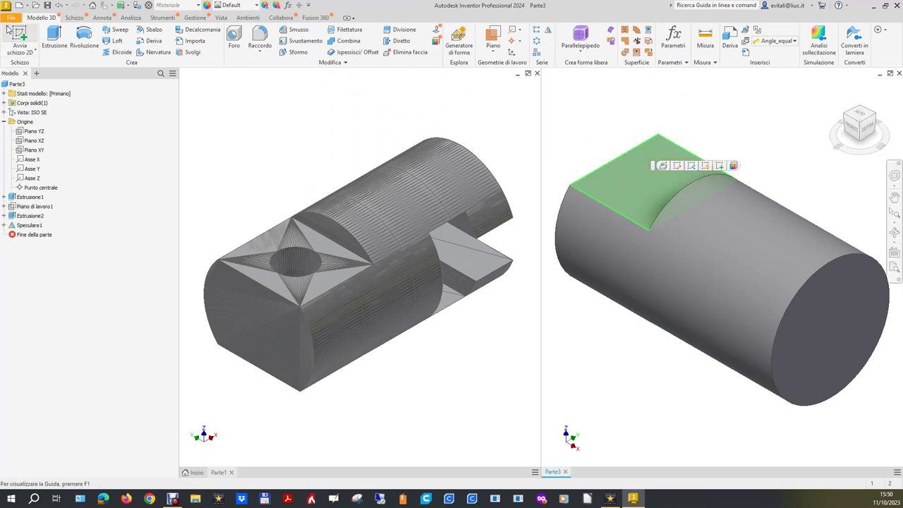
pyautogui.click(20, 36)
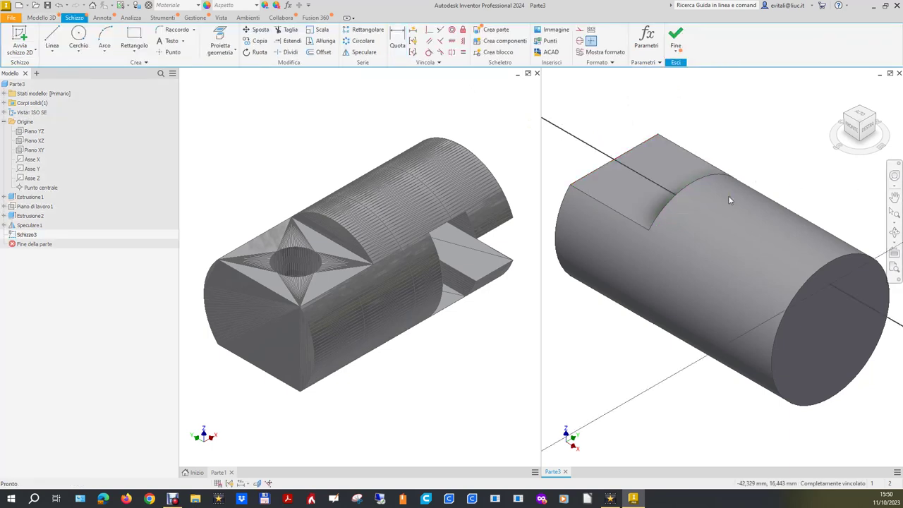
pyautogui.click(79, 35)
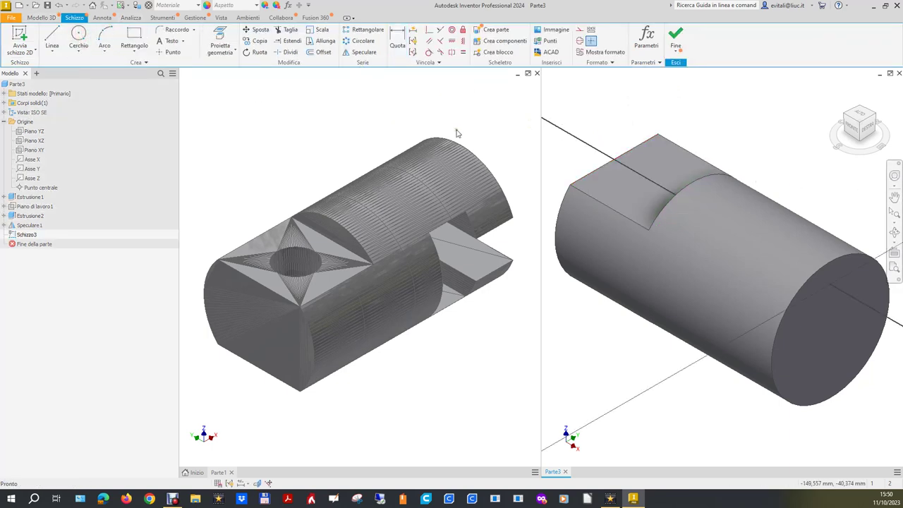
pyautogui.click(655, 171)
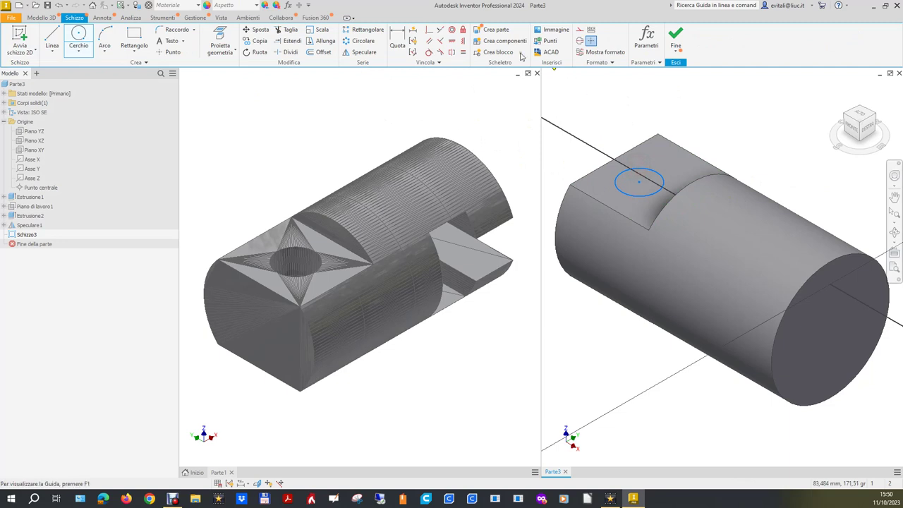
pyautogui.press('d')
pyautogui.click(619, 176)
pyautogui.click(598, 127)
pyautogui.write('10')
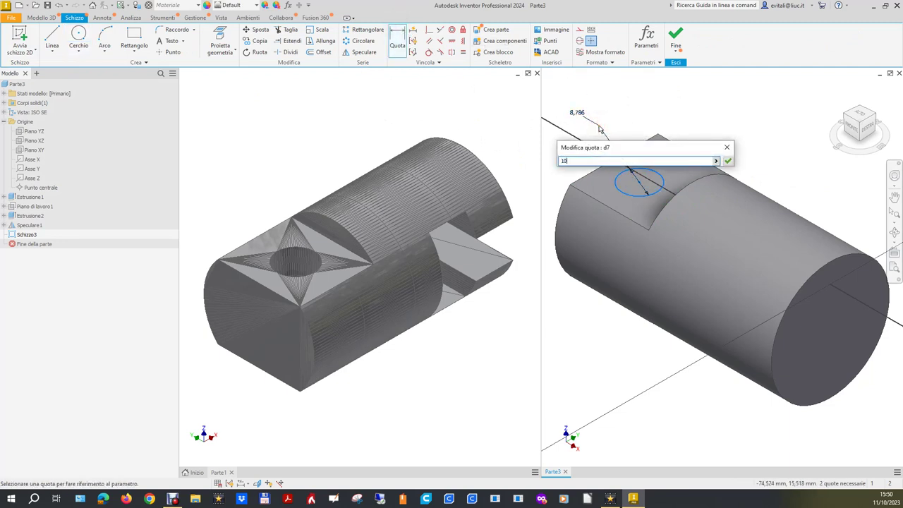
pyautogui.press('Return')
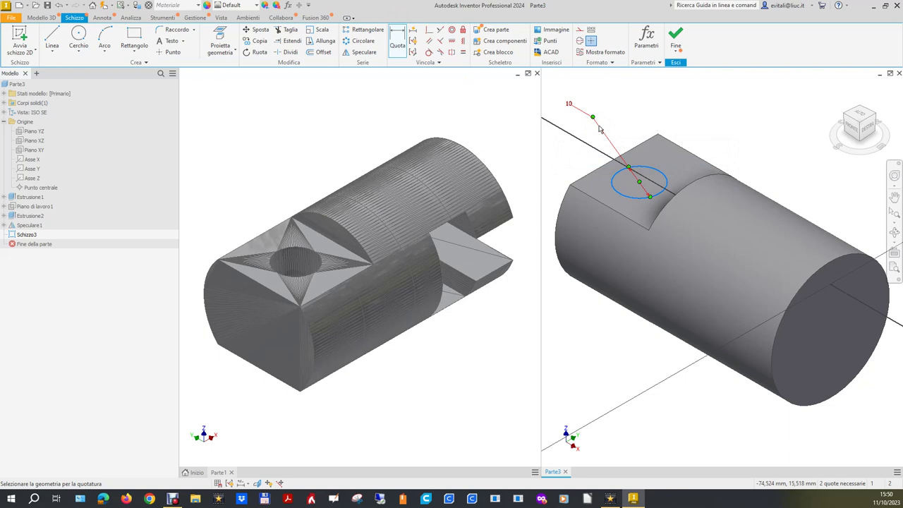
pyautogui.press('Escape')
pyautogui.click(364, 99)
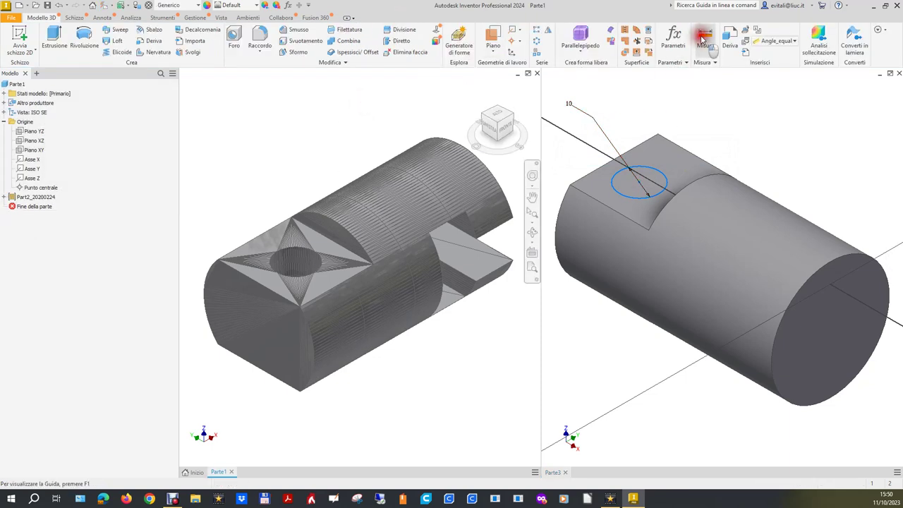
pyautogui.click(703, 39)
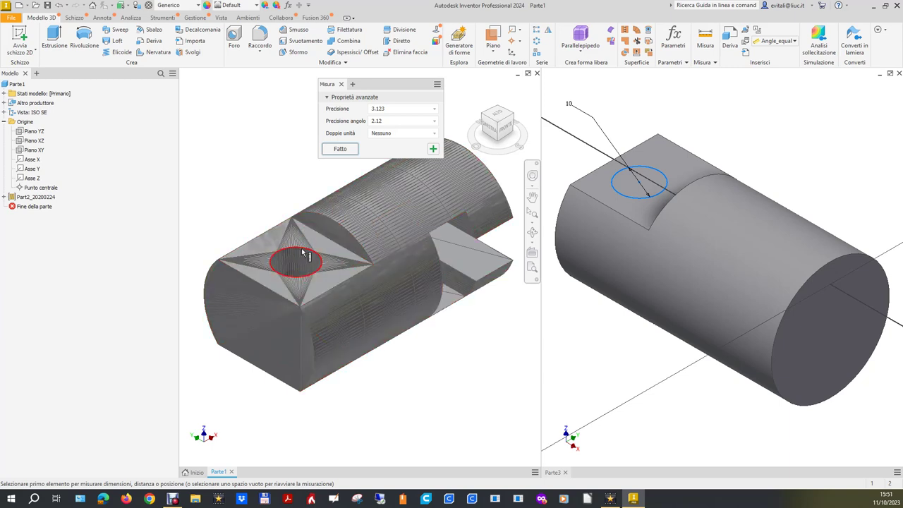
pyautogui.click(363, 265)
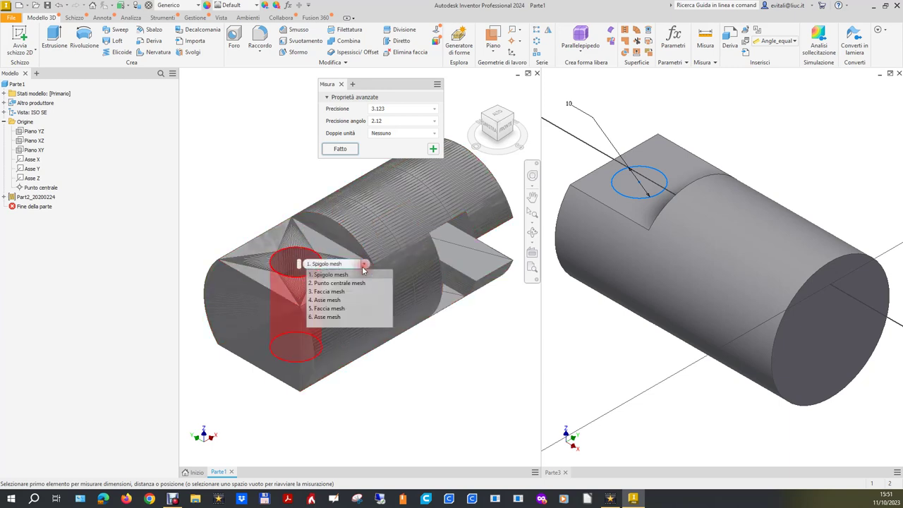
pyautogui.click(328, 283)
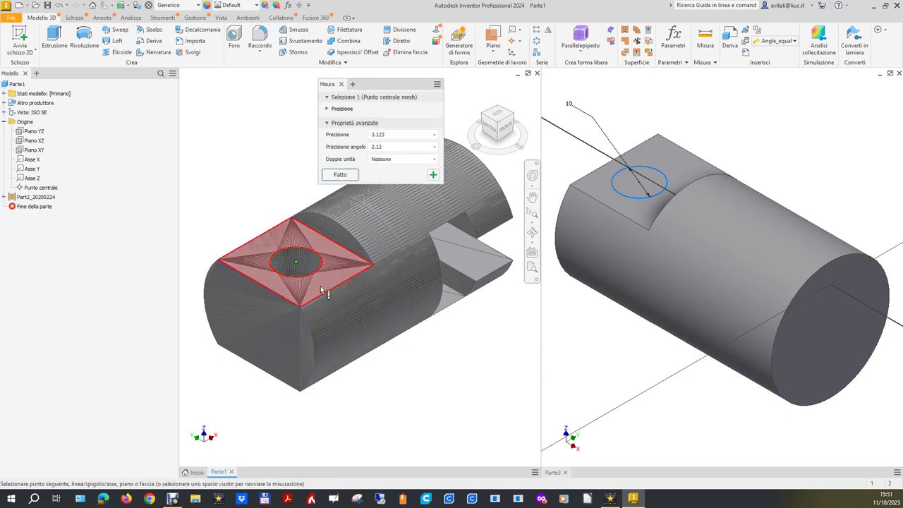
pyautogui.click(259, 286)
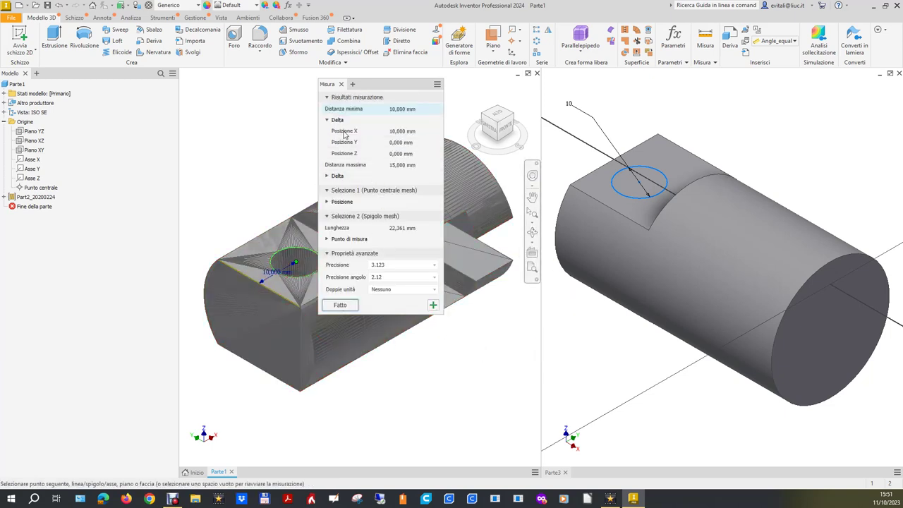
pyautogui.click(342, 84)
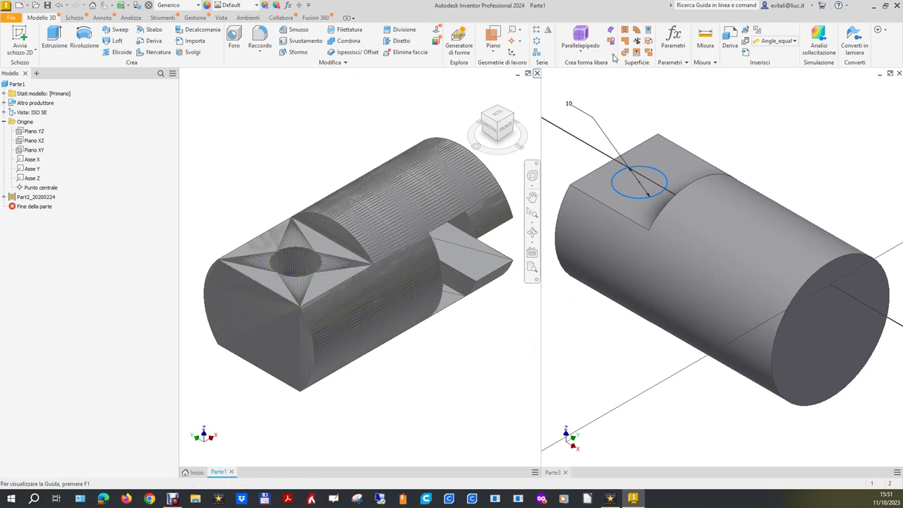
# Dimension the hole centre 10 mm from the flat's top edge, then make Parte1 active.
pyautogui.click(740, 106)
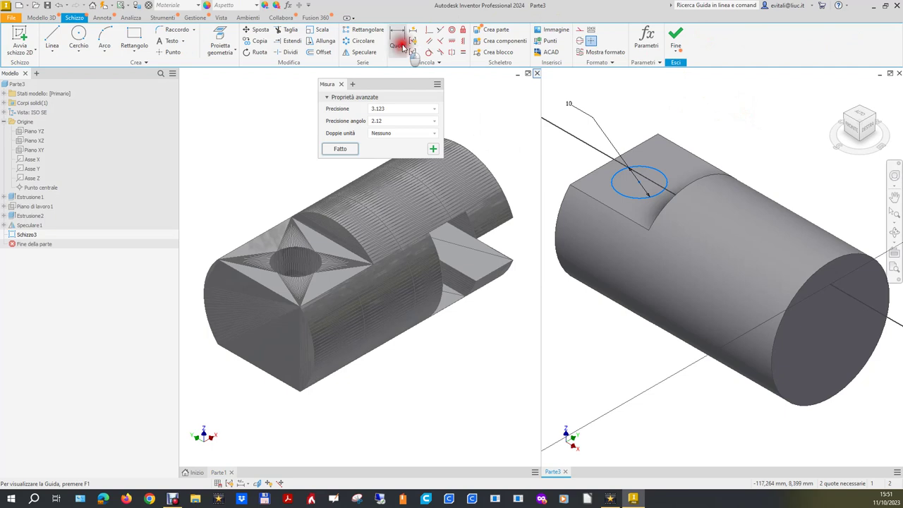
pyautogui.click(398, 41)
pyautogui.click(639, 183)
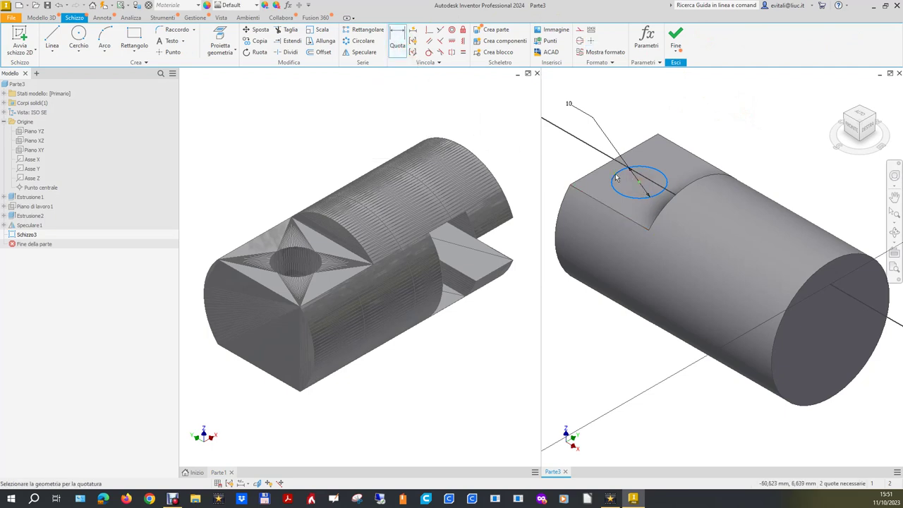
pyautogui.click(605, 167)
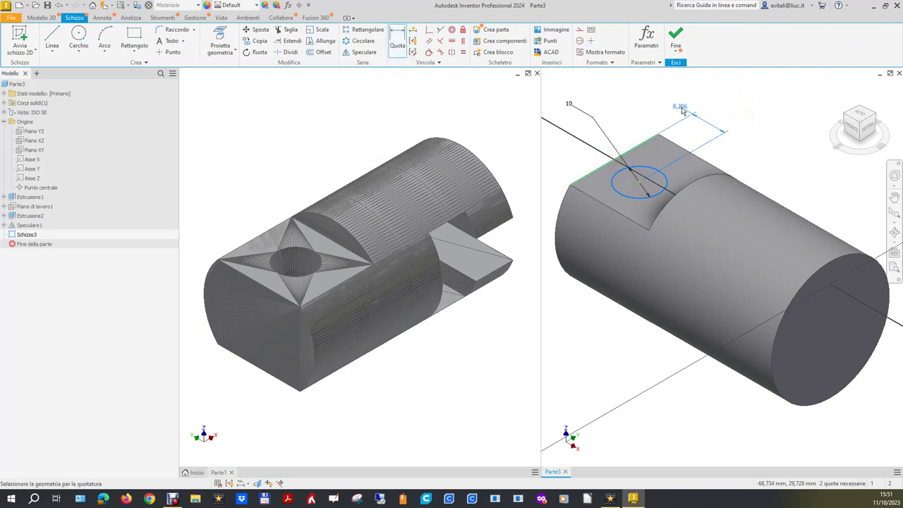
pyautogui.click(675, 103)
pyautogui.write('1')
pyautogui.press('Return')
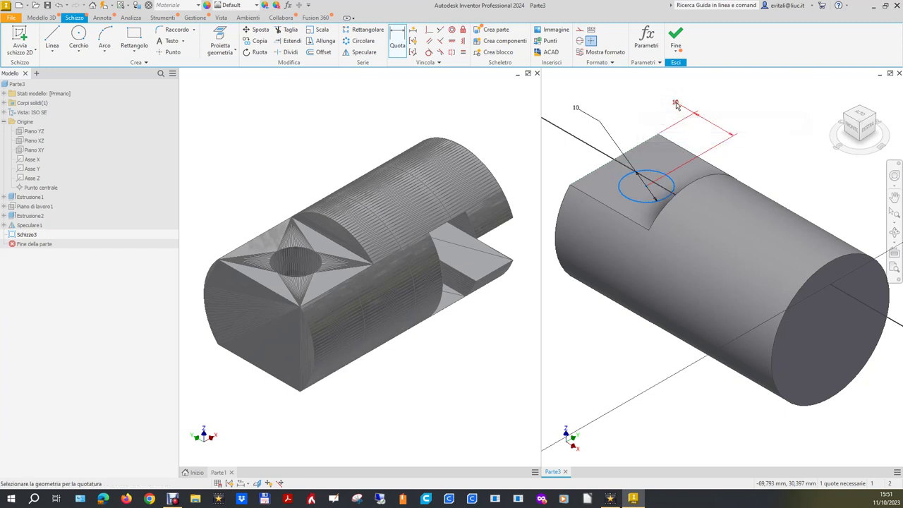
pyautogui.click(292, 146)
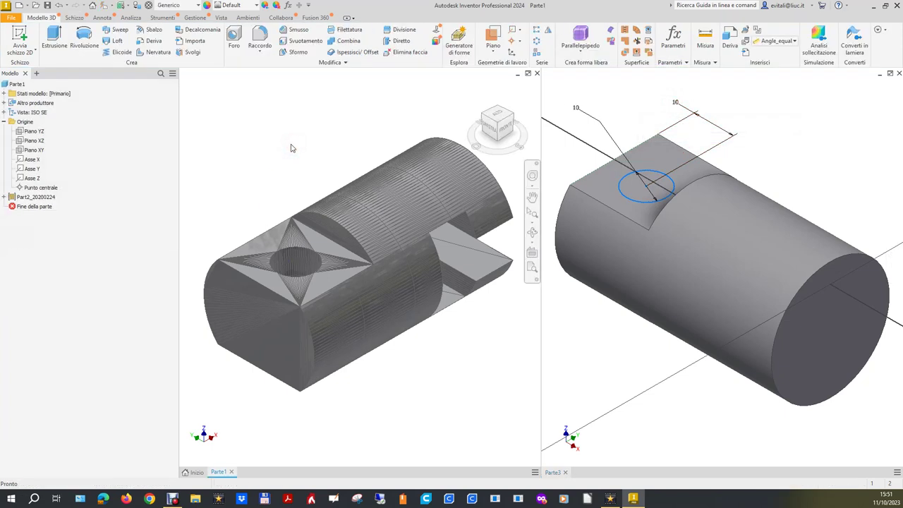
# Measure from the mesh hole's centre point to a mesh edge, then clear the results.
pyautogui.click(705, 39)
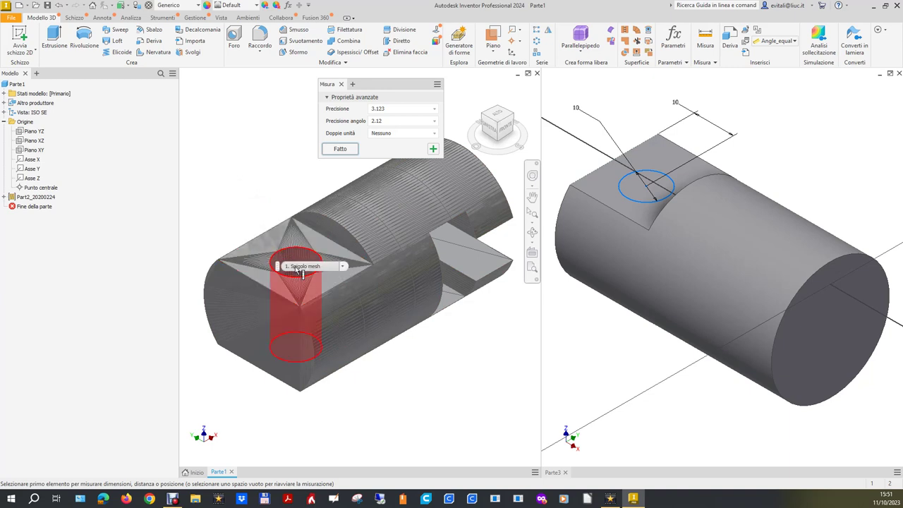
pyautogui.click(342, 266)
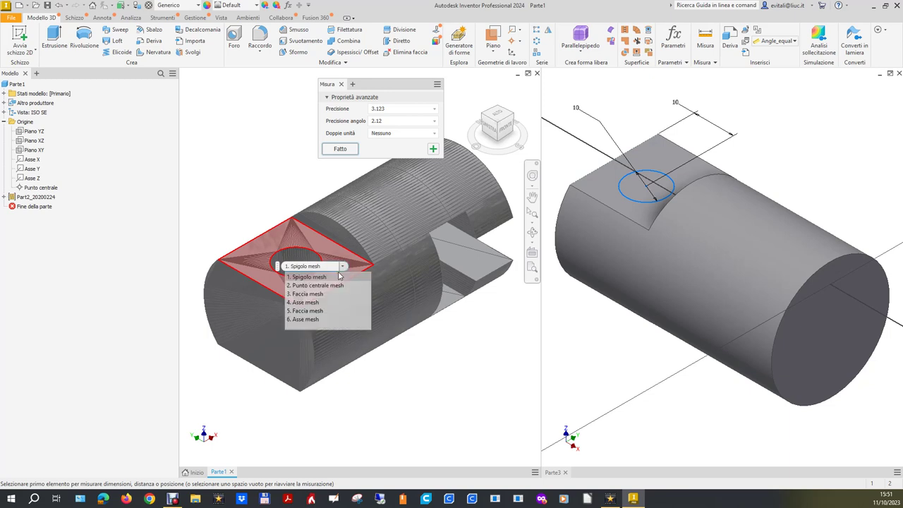
pyautogui.click(330, 284)
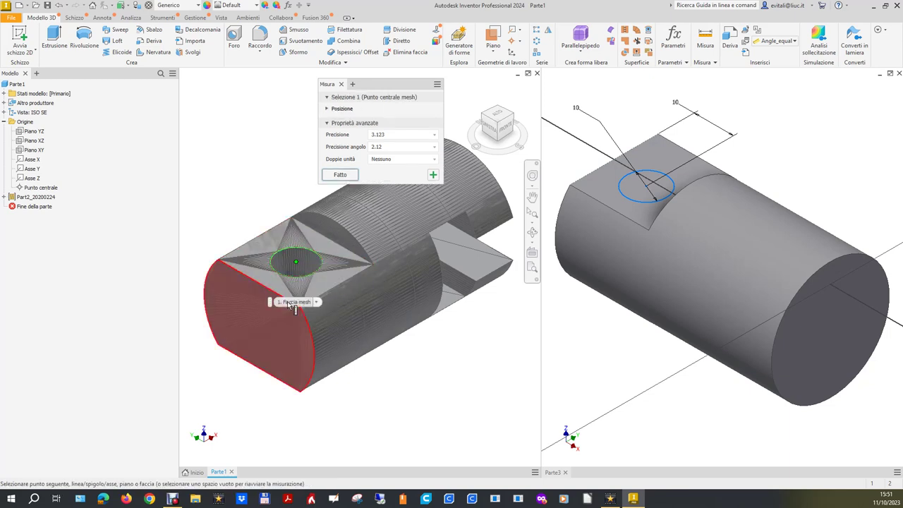
pyautogui.click(352, 280)
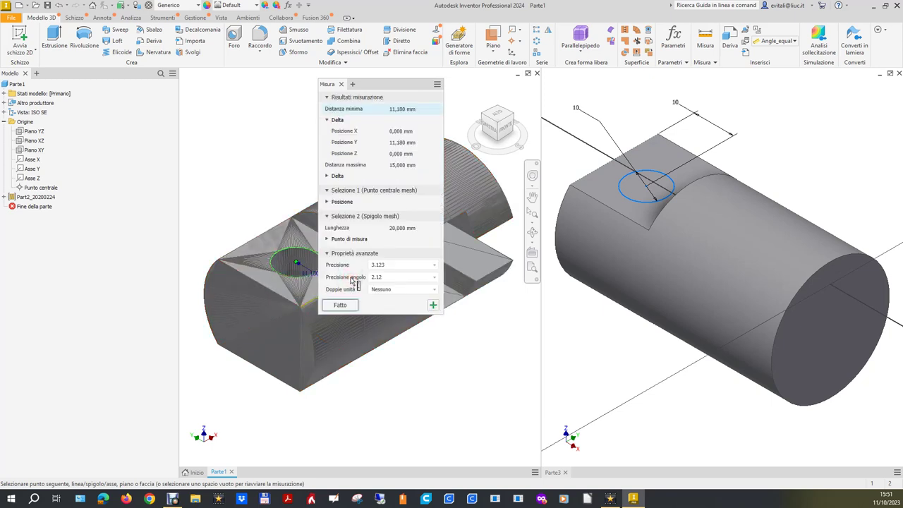
pyautogui.moveTo(381, 131)
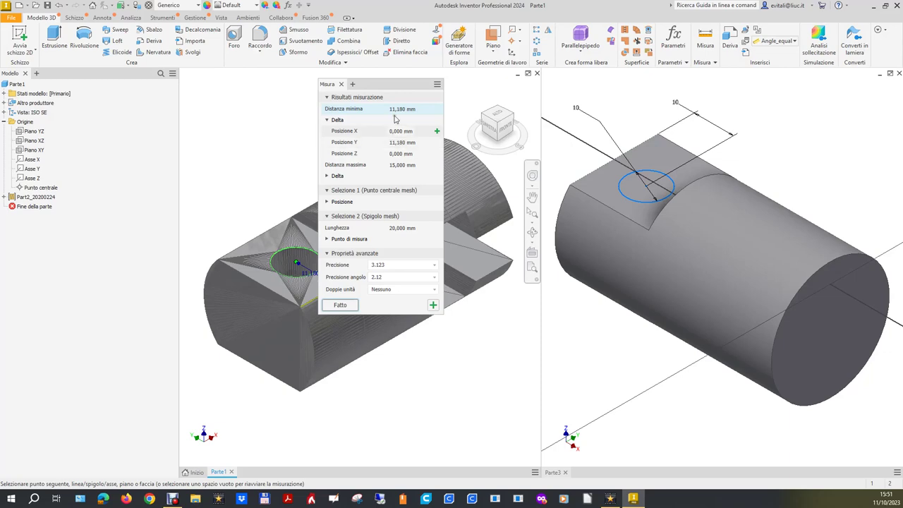
pyautogui.moveTo(379, 85)
pyautogui.mouseDown()
pyautogui.moveTo(627, 69)
pyautogui.moveTo(627, 78)
pyautogui.mouseUp()
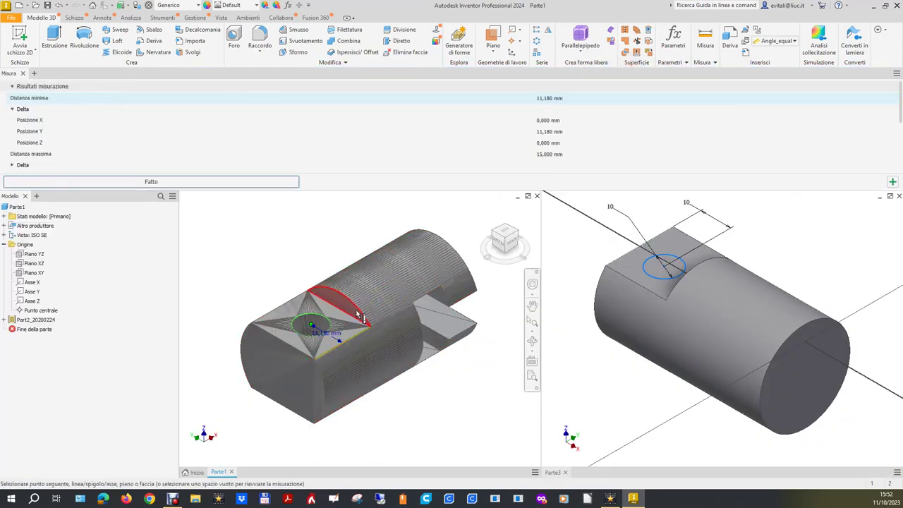
pyautogui.scroll(-3, 311, 329)
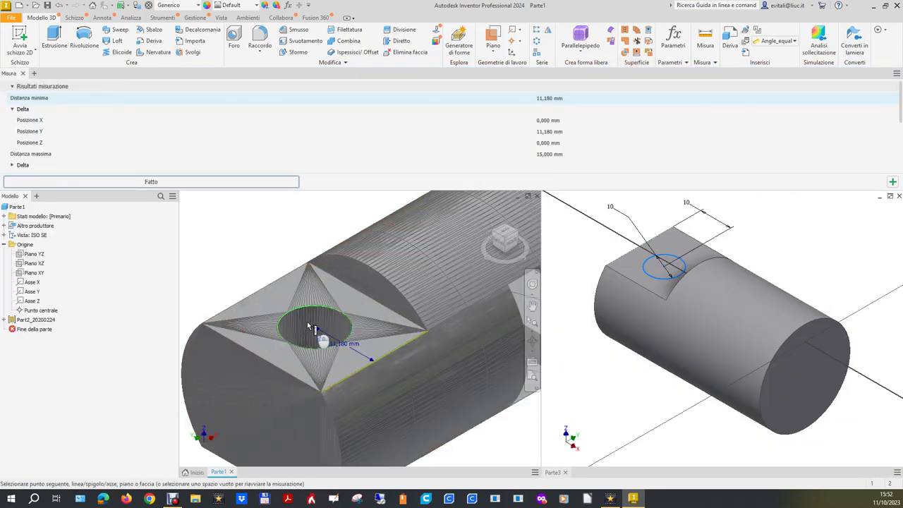
pyautogui.click(326, 230)
# Move the measure panel aside, remeasure hole centre to edge as 11,180 mm, and return to Parte3.
pyautogui.moveTo(8, 74)
pyautogui.mouseDown()
pyautogui.moveTo(277, 231)
pyautogui.moveTo(81, 144)
pyautogui.mouseUp()
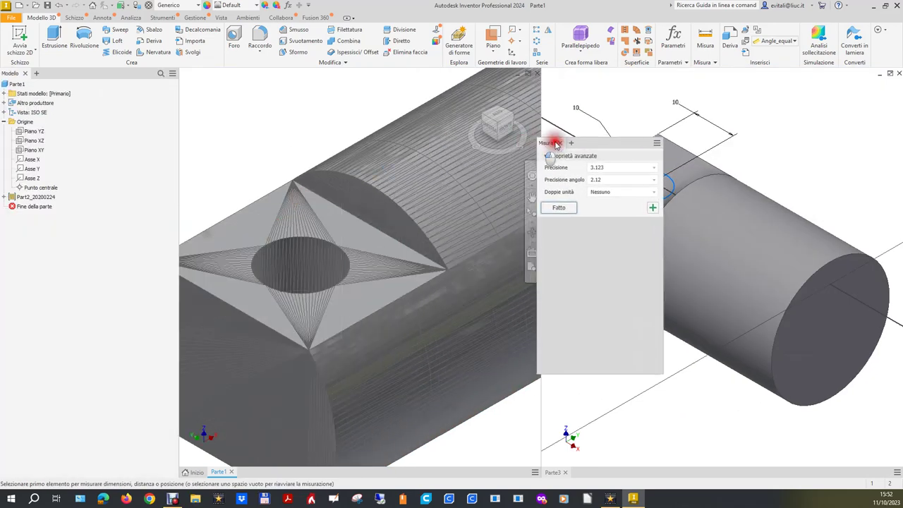
pyautogui.moveTo(81, 144); pyautogui.dragTo(59, 229)
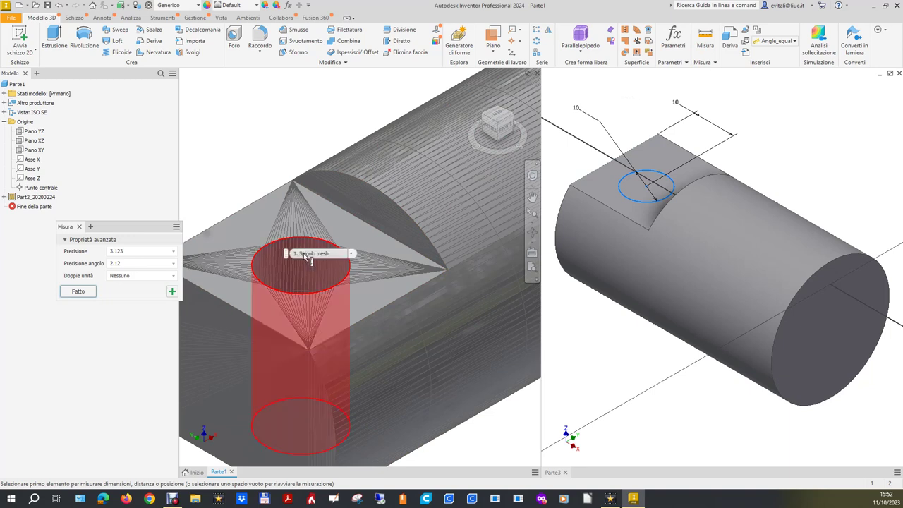
pyautogui.click(349, 253)
pyautogui.click(340, 273)
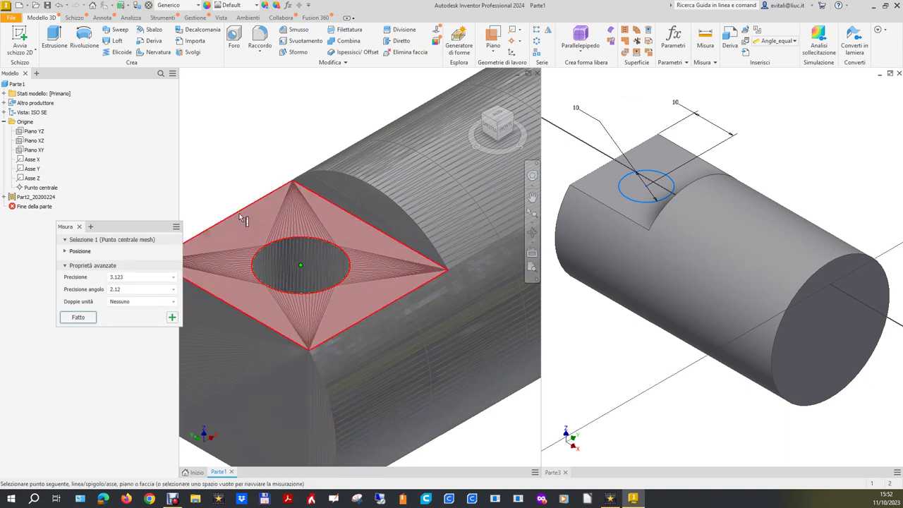
pyautogui.click(238, 214)
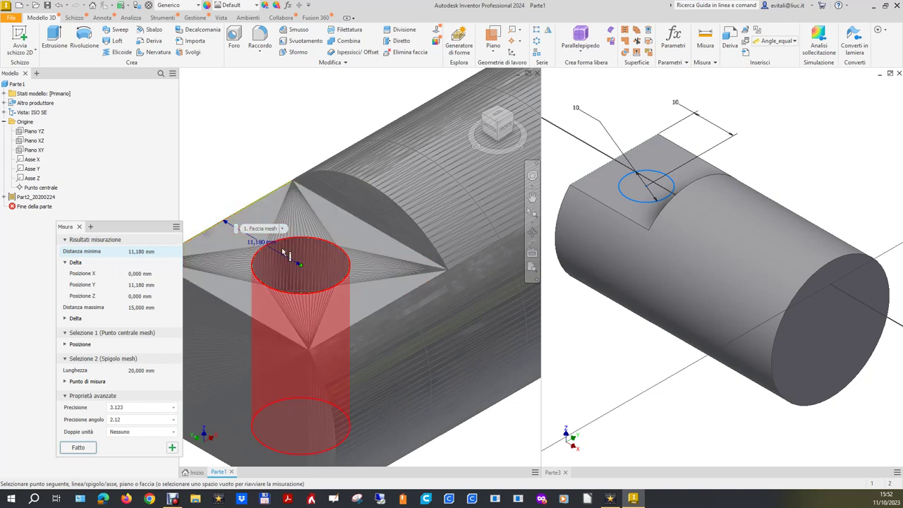
pyautogui.click(597, 336)
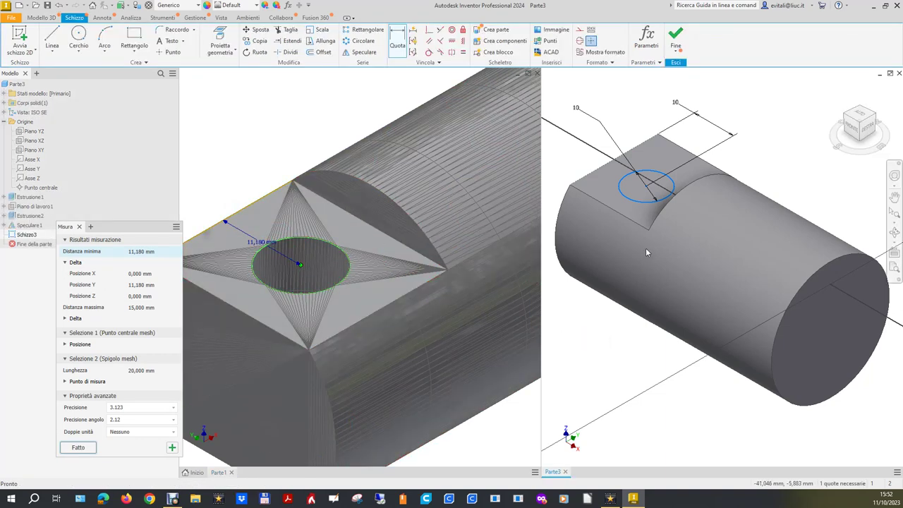
# Fully constrain Schizzo3's circle with its centre on the line's midpoint, then reactivate Parte1.
pyautogui.click(453, 43)
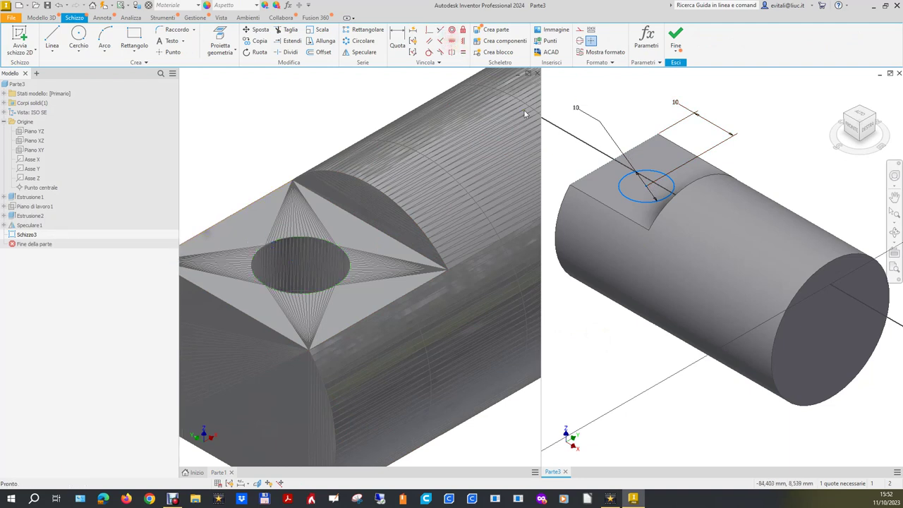
pyautogui.click(645, 186)
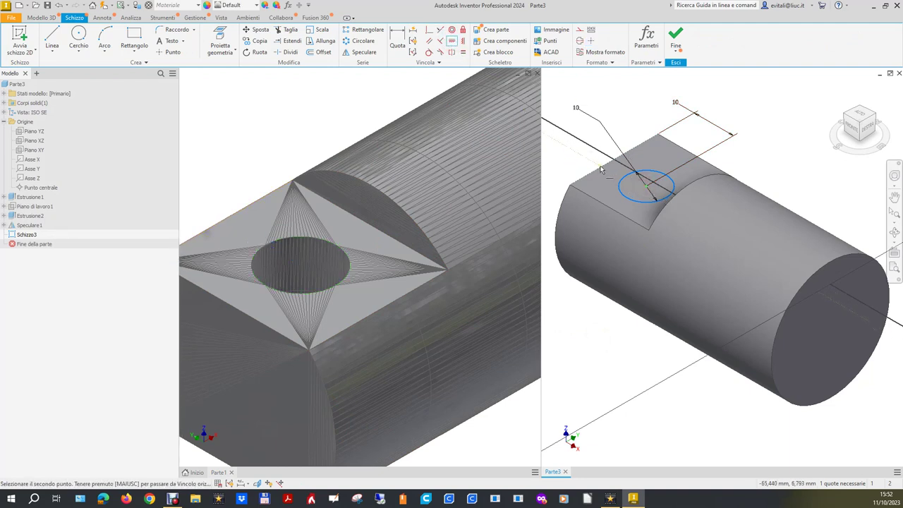
pyautogui.click(614, 161)
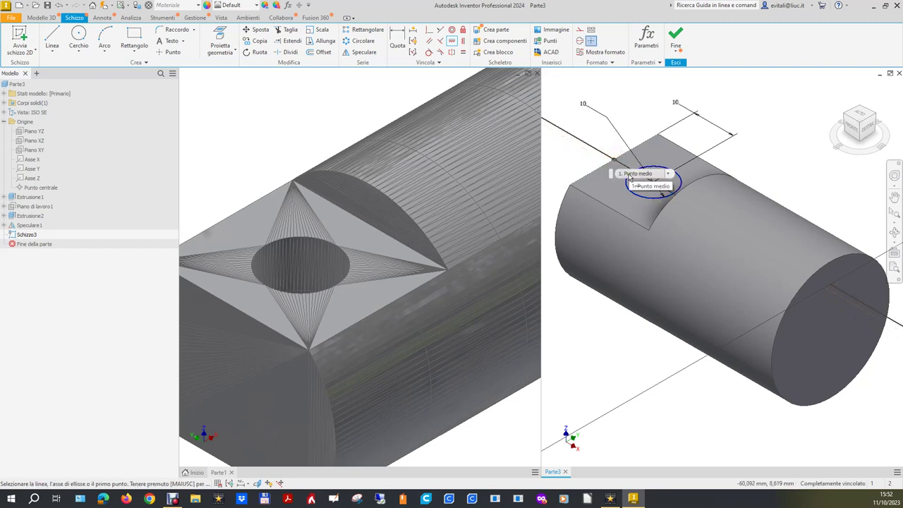
pyautogui.click(304, 131)
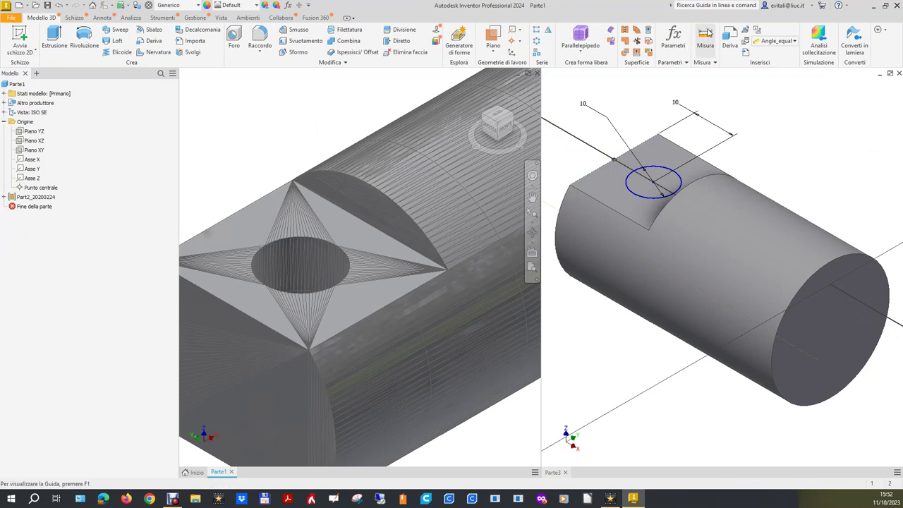
# Set measurement precision to eight decimals and measure from the mesh hole centre to the edge.
pyautogui.click(707, 36)
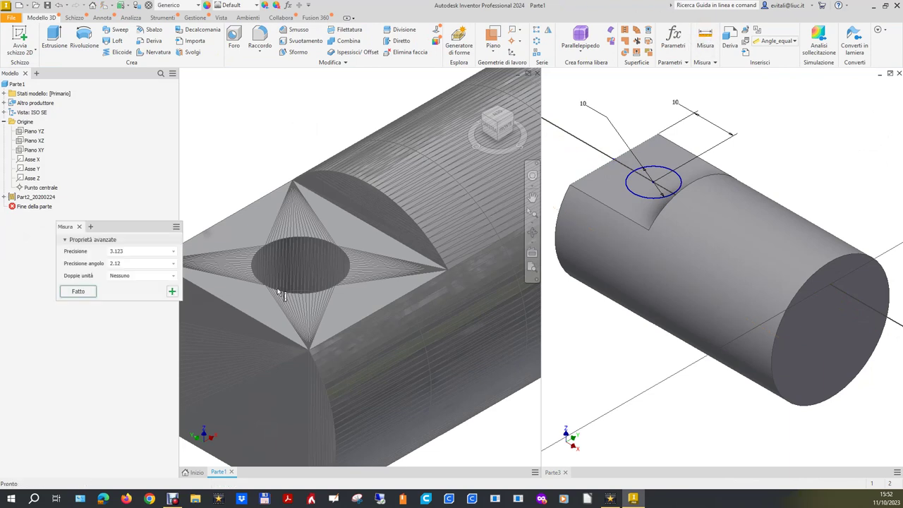
pyautogui.click(170, 256)
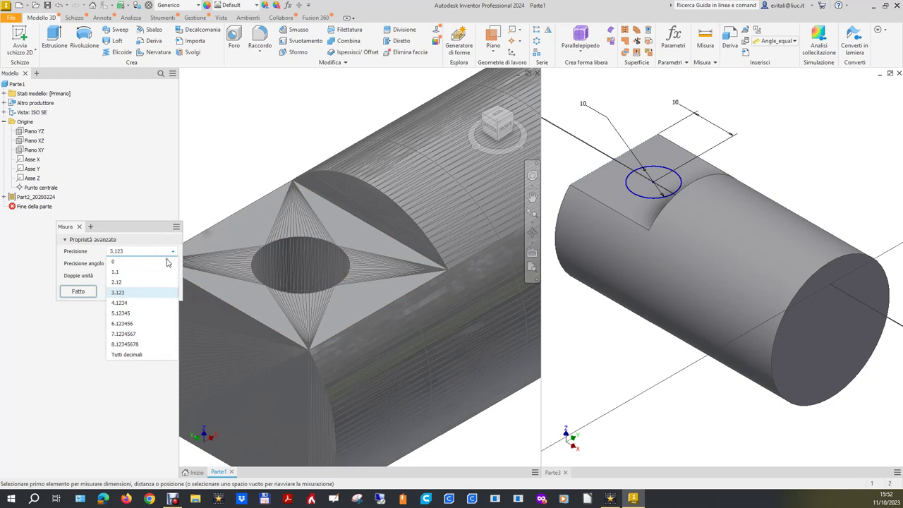
pyautogui.click(137, 351)
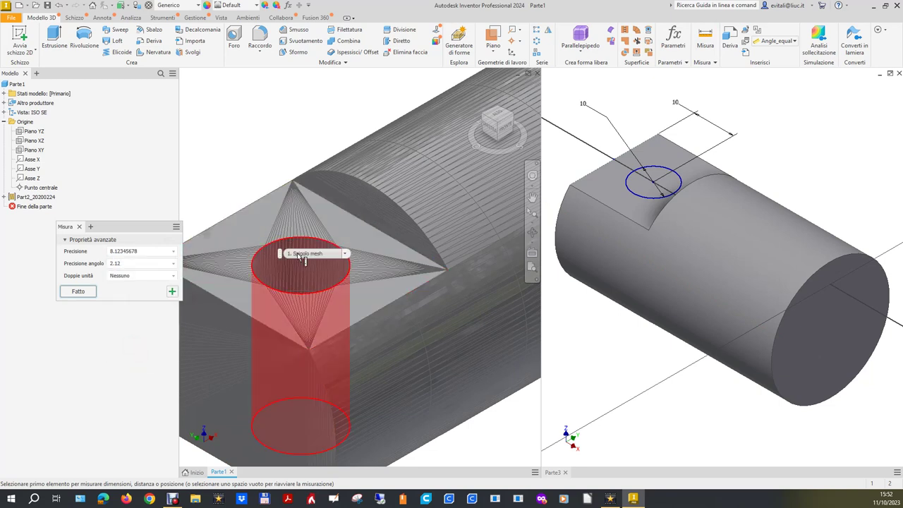
pyautogui.click(346, 256)
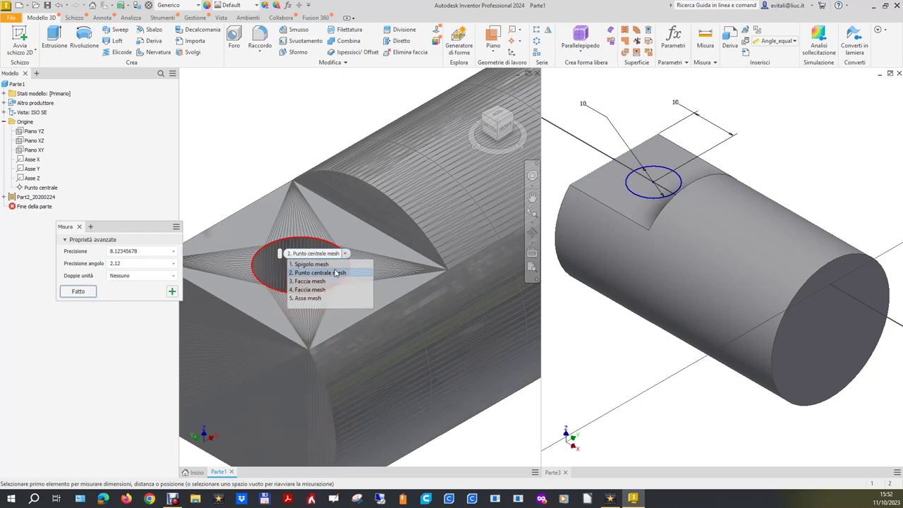
pyautogui.click(319, 272)
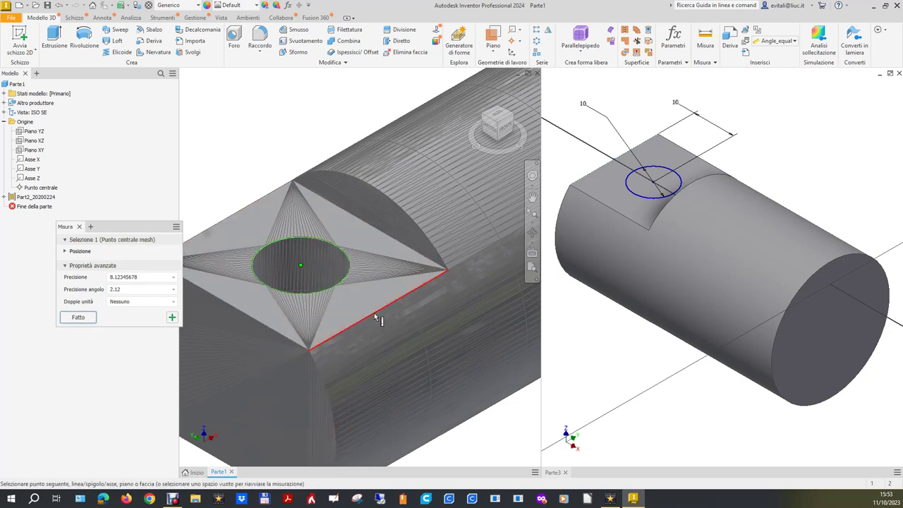
pyautogui.click(374, 316)
pyautogui.moveTo(394, 333)
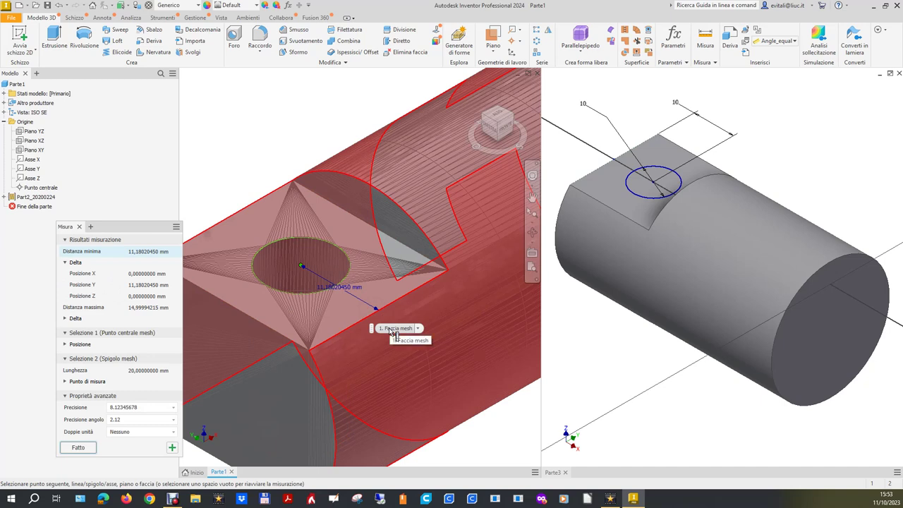
# Re-measure the mesh hole's centre-to-edge distance, then measure the hole's diameter.
pyautogui.click(252, 138)
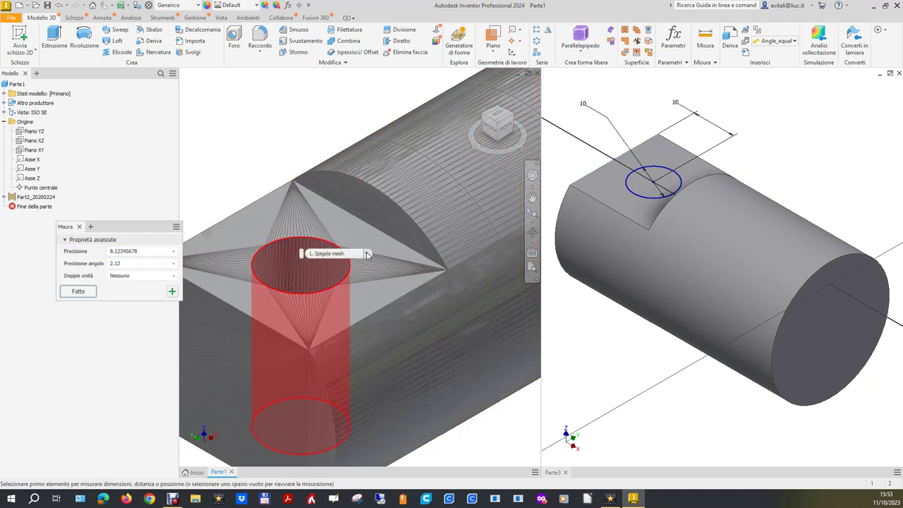
pyautogui.click(338, 272)
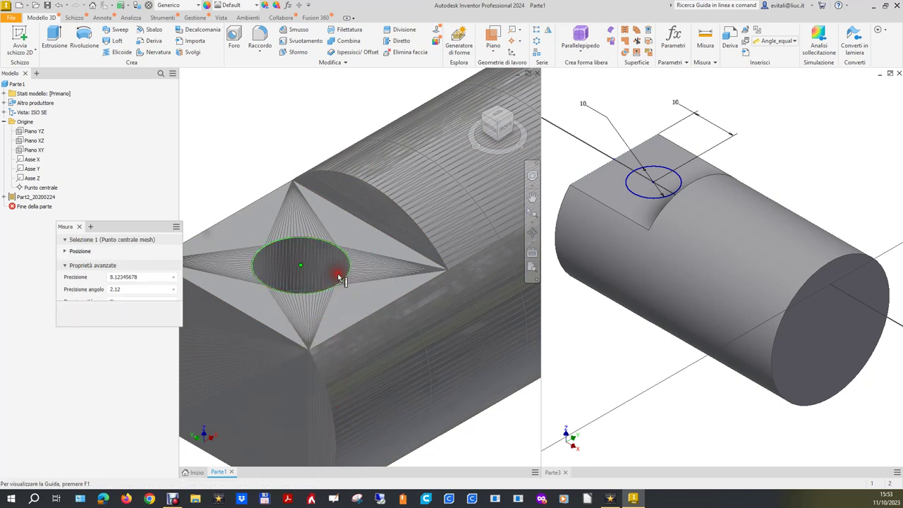
pyautogui.click(219, 222)
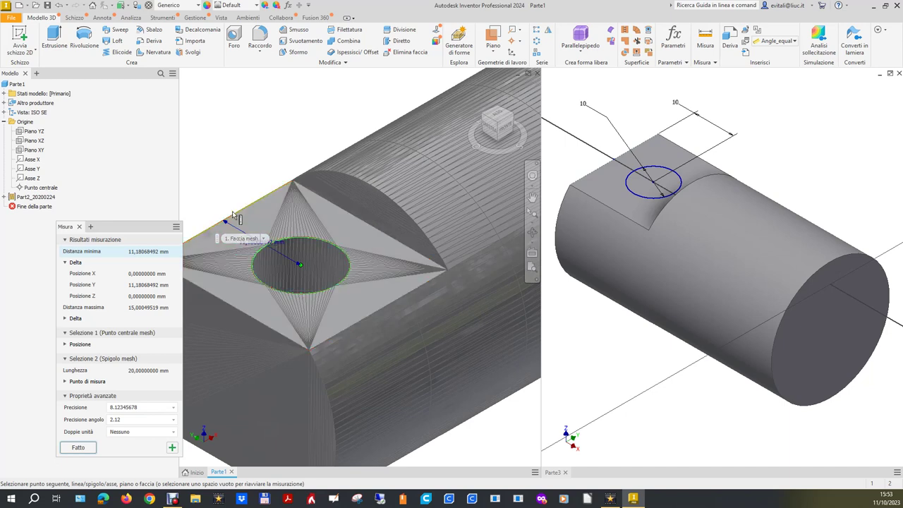
pyautogui.click(224, 183)
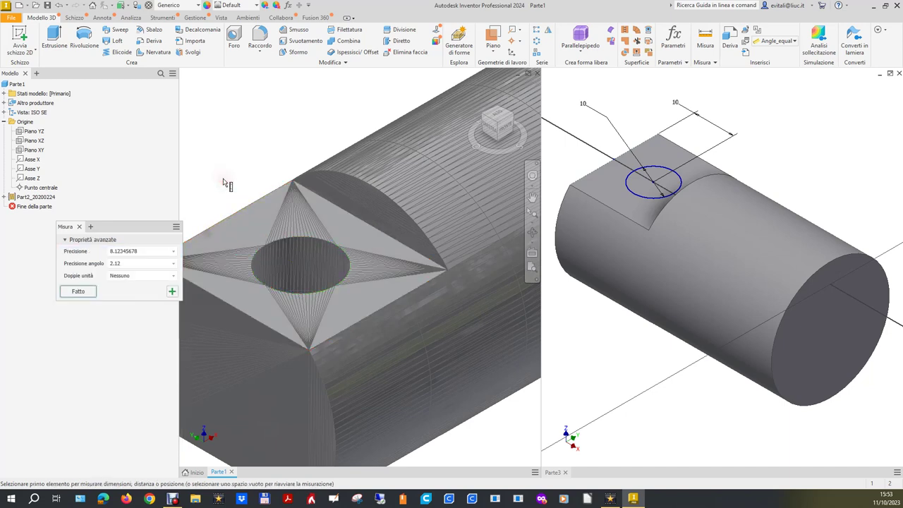
pyautogui.click(289, 242)
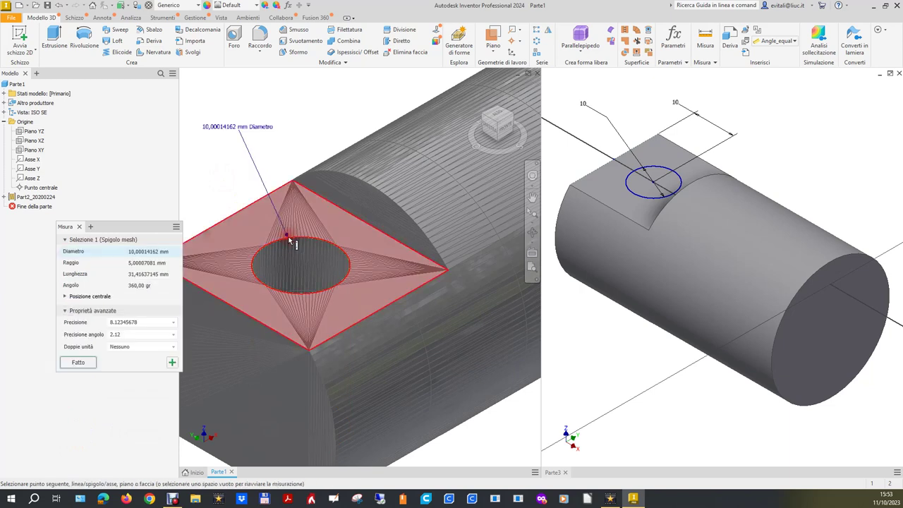
pyautogui.press('Escape')
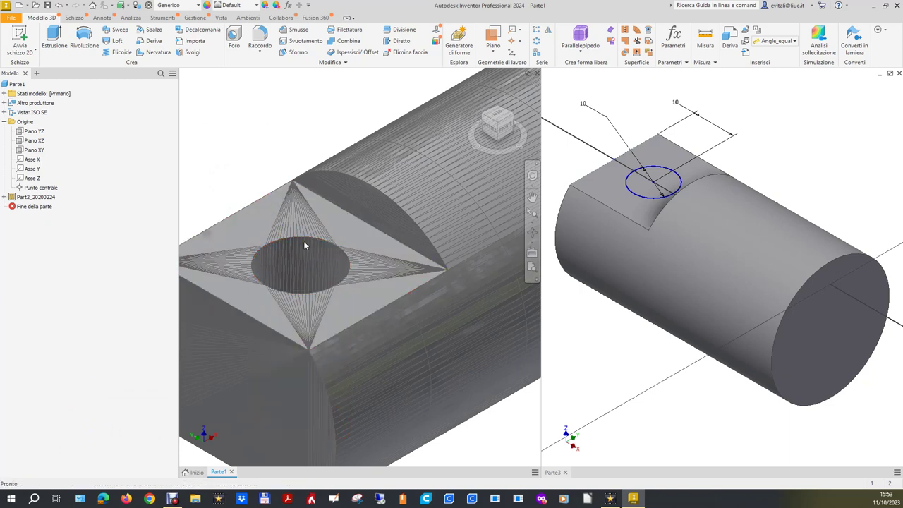
# Measure from the Punto centrale mesh to the 20 mm edge: 11.18 mm minimum, 15 mm maximum.
pyautogui.click(704, 39)
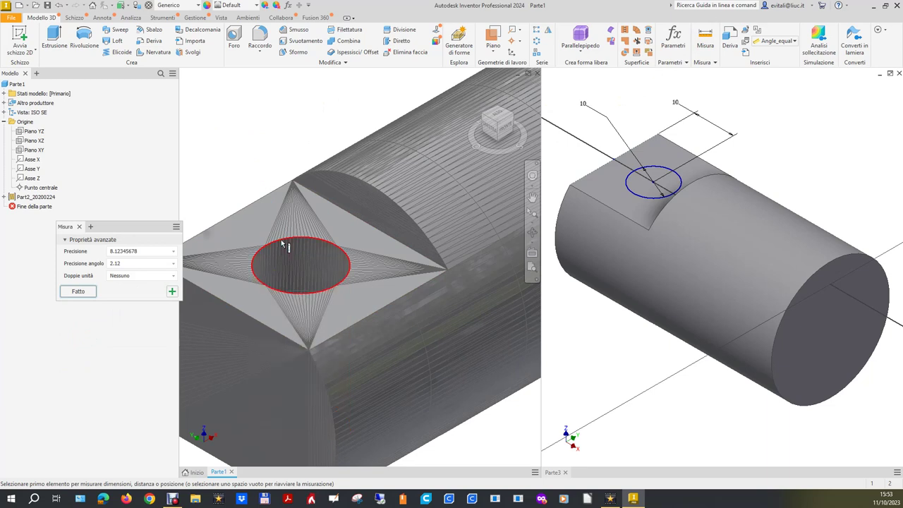
pyautogui.click(344, 255)
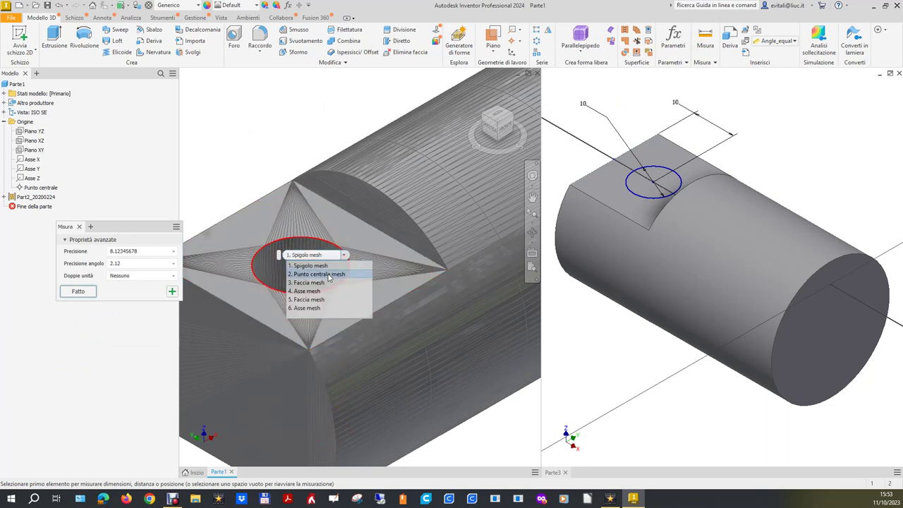
pyautogui.click(328, 274)
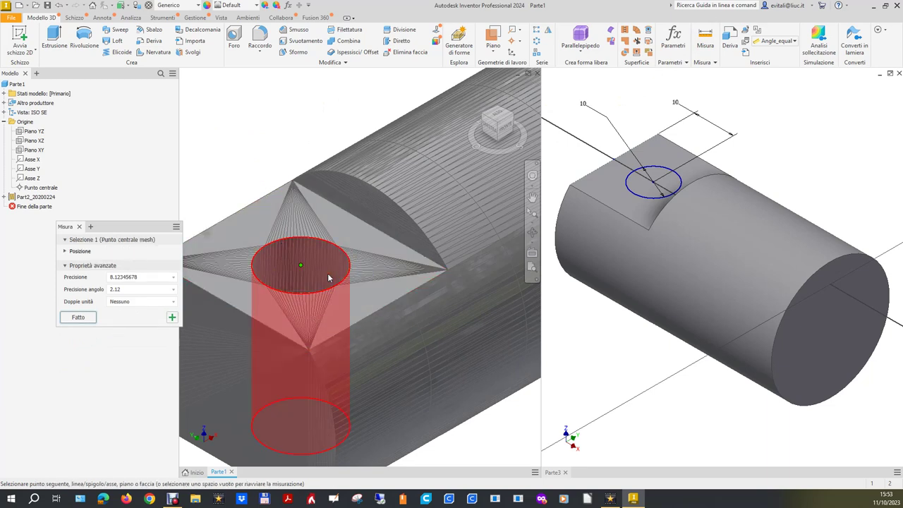
pyautogui.click(367, 319)
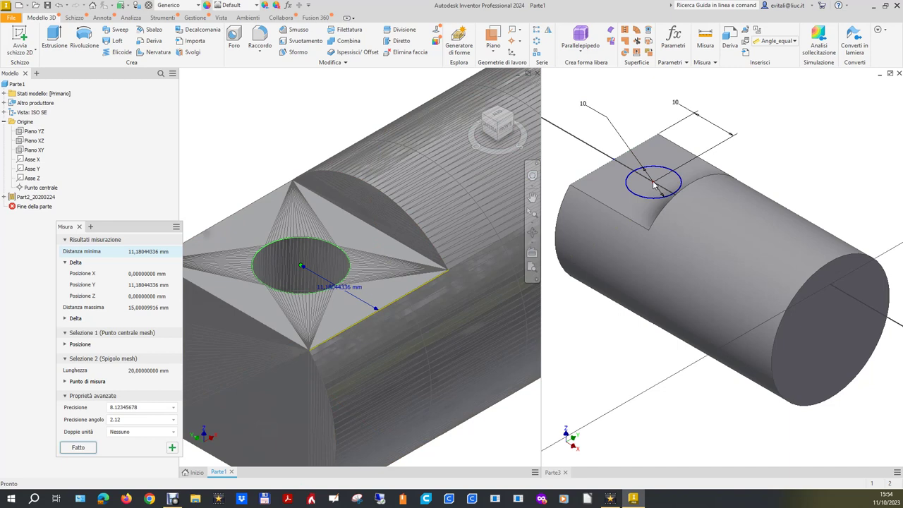
pyautogui.click(616, 387)
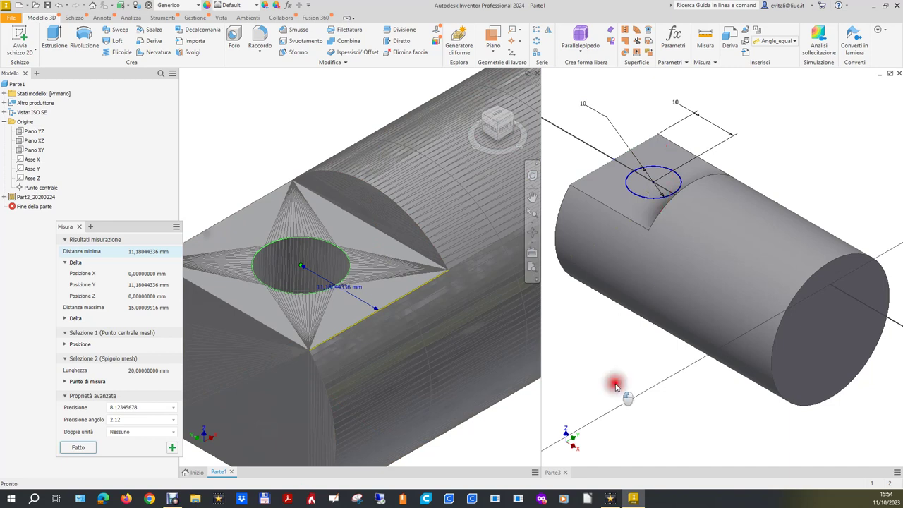
# Extrude the 10 mm circle as a Taglia cut, Attraverso tutto, creating Estrusione3 in Parte3.
pyautogui.click(676, 39)
pyautogui.click(53, 35)
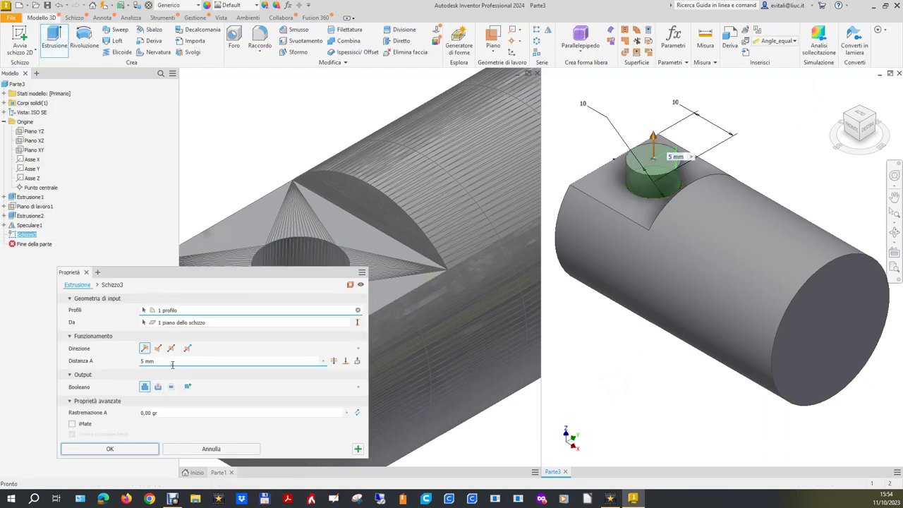
pyautogui.click(159, 386)
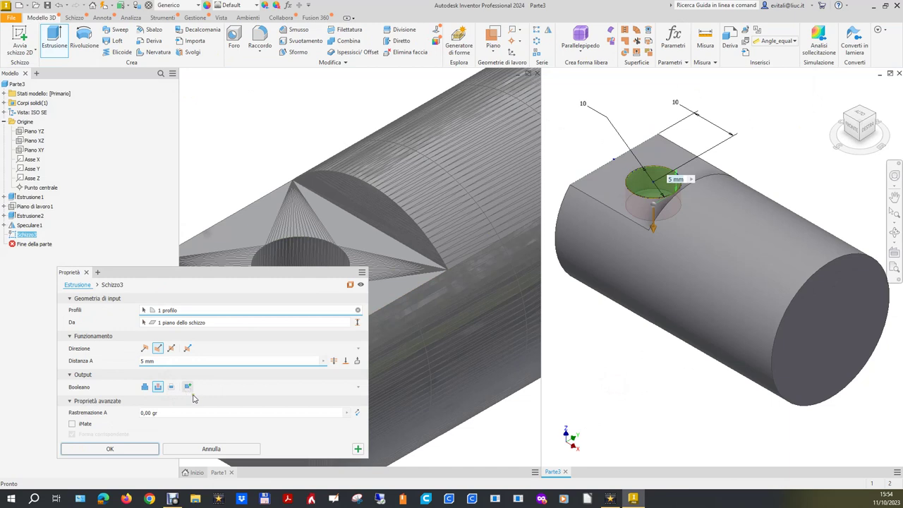
pyautogui.click(333, 360)
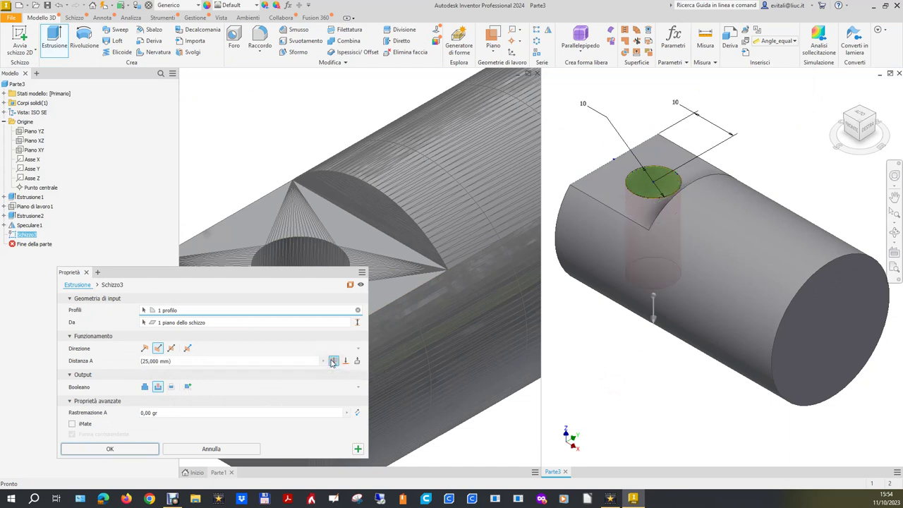
pyautogui.click(124, 449)
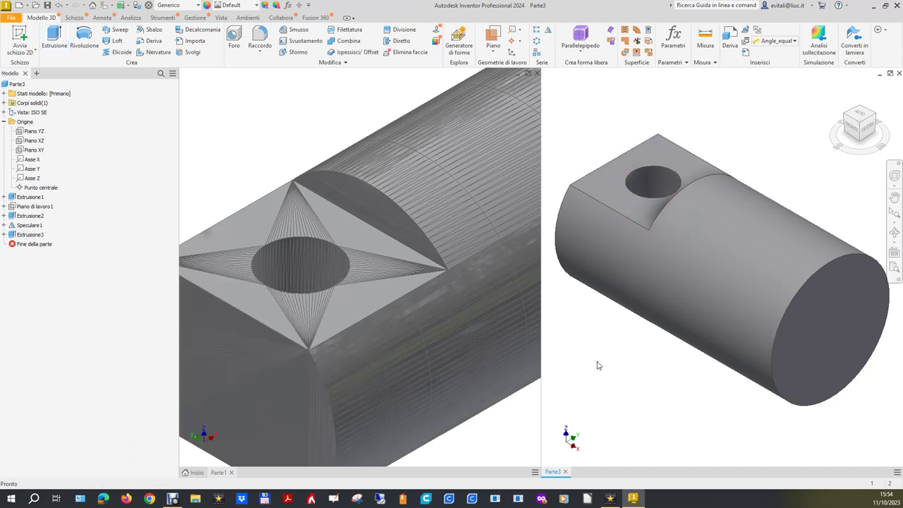
pyautogui.click(843, 138)
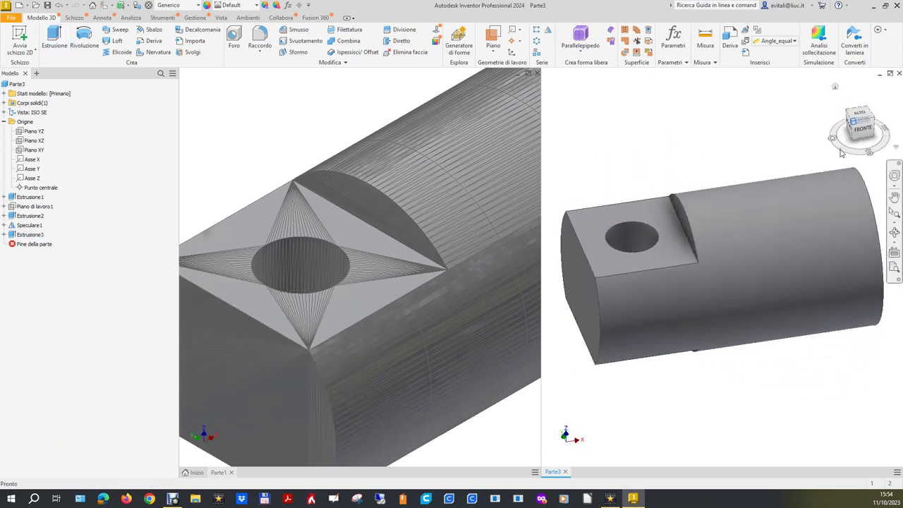
pyautogui.click(468, 254)
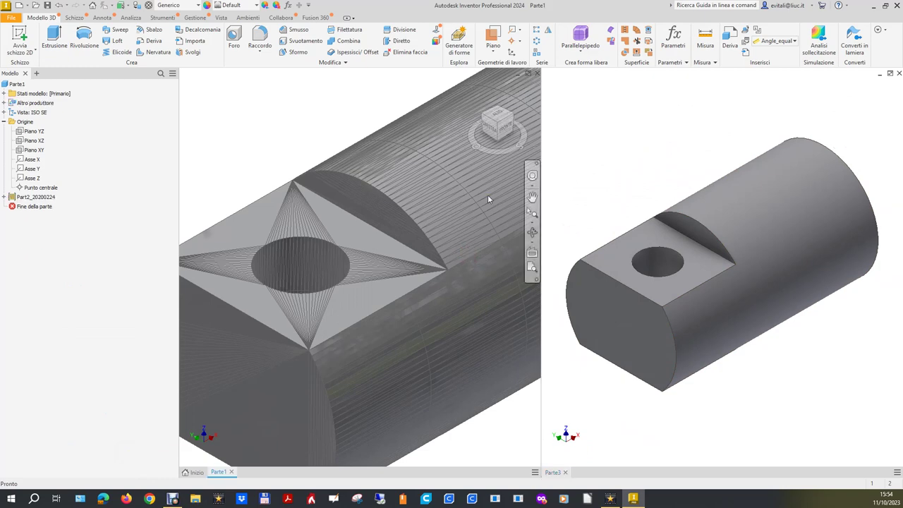
pyautogui.moveTo(487, 199)
pyautogui.keyDown('shift'); pyautogui.mouseDown(button='middle')
pyautogui.moveTo(504, 447)
pyautogui.moveTo(514, 429)
pyautogui.moveTo(488, 159)
pyautogui.mouseUp(button='middle'); pyautogui.keyUp('shift')
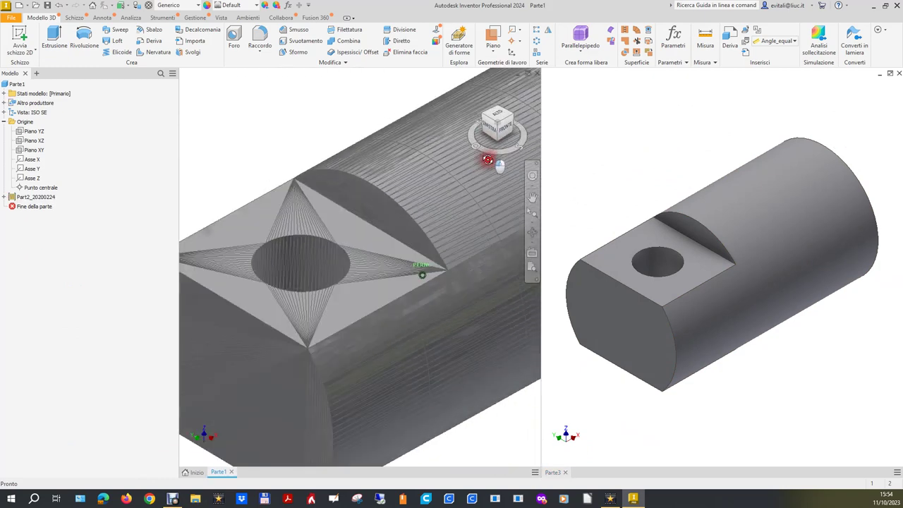
pyautogui.click(738, 266)
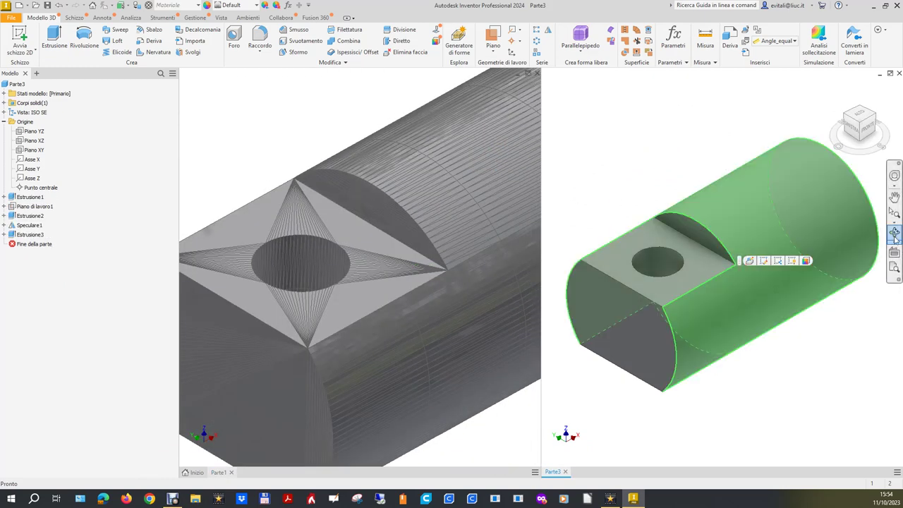
pyautogui.click(894, 239)
pyautogui.moveTo(745, 301)
pyautogui.mouseDown()
pyautogui.moveTo(767, 268)
pyautogui.moveTo(738, 313)
pyautogui.mouseUp()
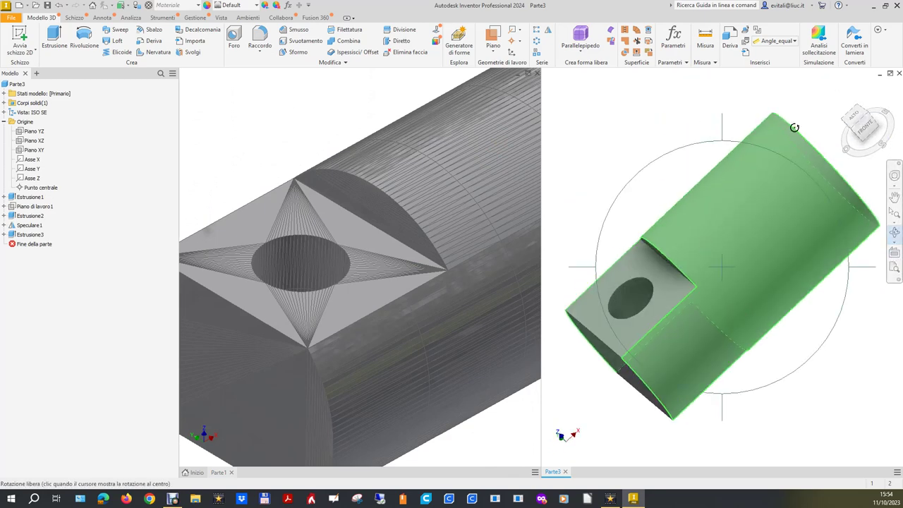
pyautogui.moveTo(792, 132); pyautogui.dragTo(734, 268)
pyautogui.scroll(-5, 233, 320)
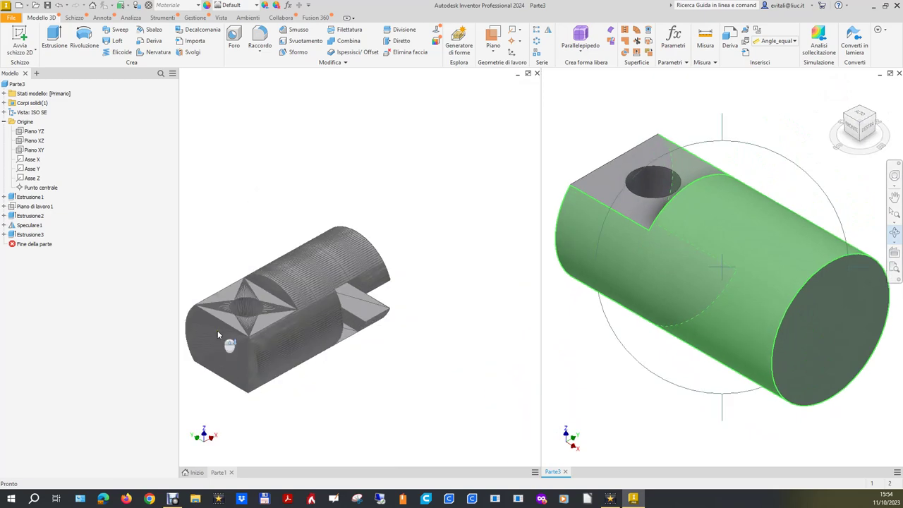
pyautogui.scroll(5, 218, 330)
pyautogui.scroll(-2, 289, 318)
pyautogui.click(495, 178)
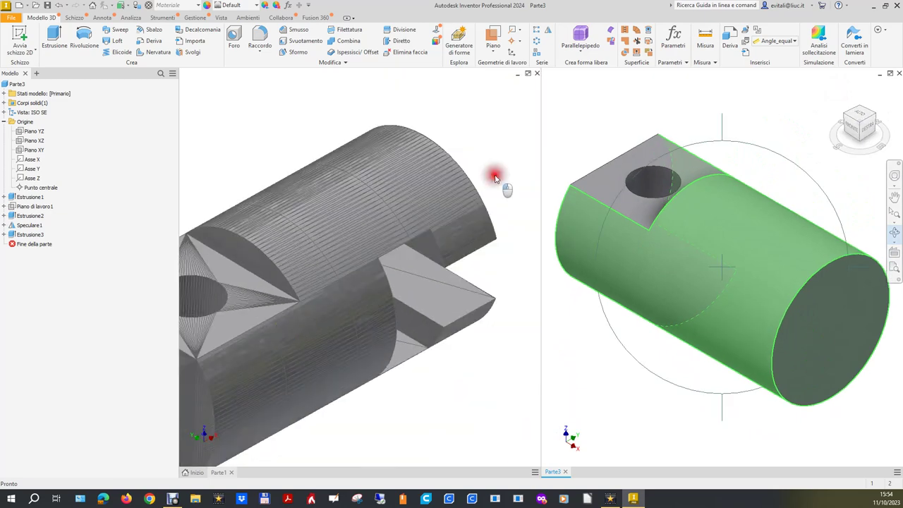
pyautogui.click(494, 134)
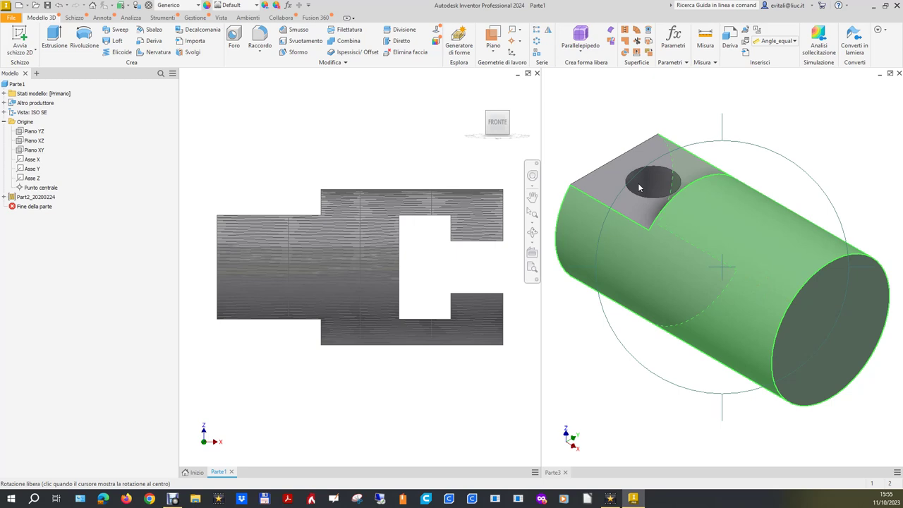
pyautogui.click(655, 419)
pyautogui.scroll(-5, 655, 419)
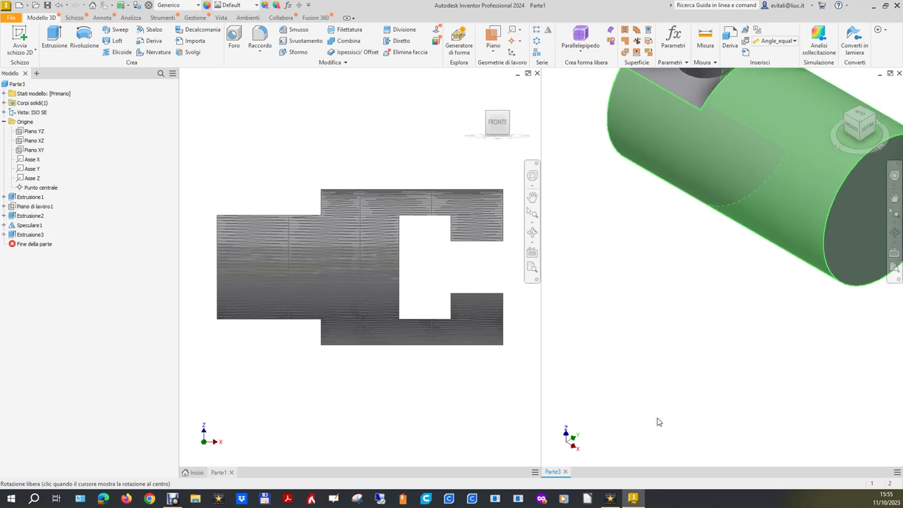
pyautogui.click(835, 85)
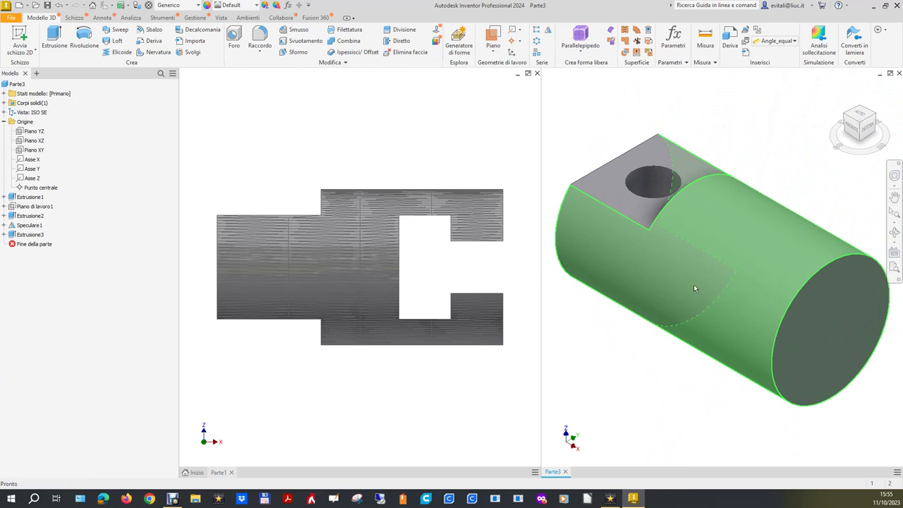
# Start Schizzo4 on Piano XZ and slice the solid at the sketch plane.
pyautogui.click(34, 140)
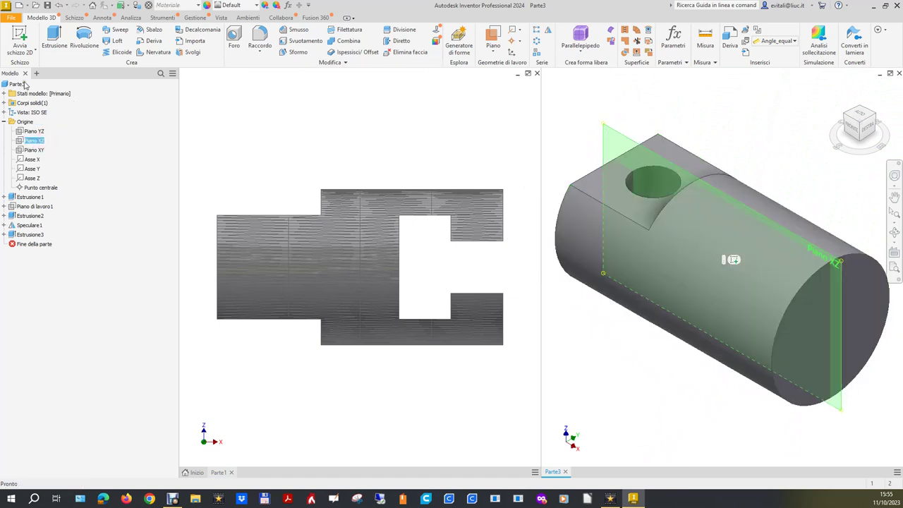
pyautogui.click(19, 35)
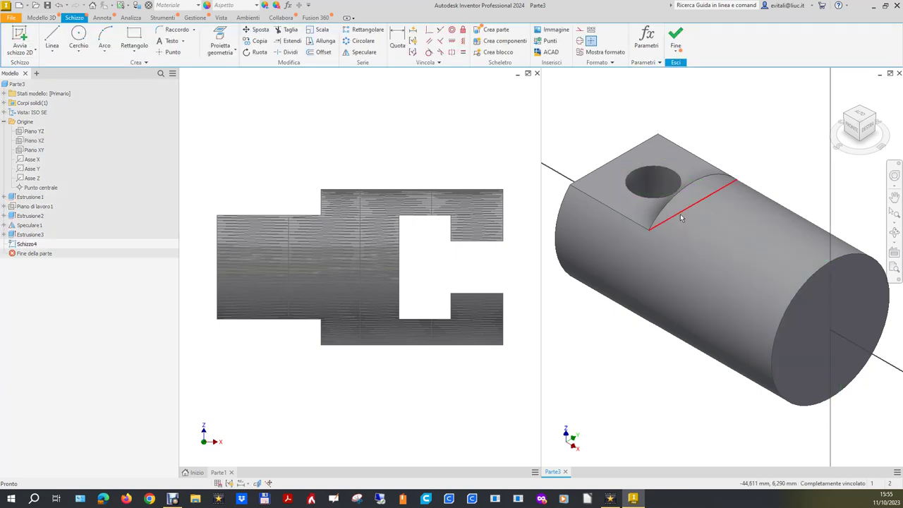
pyautogui.click(258, 483)
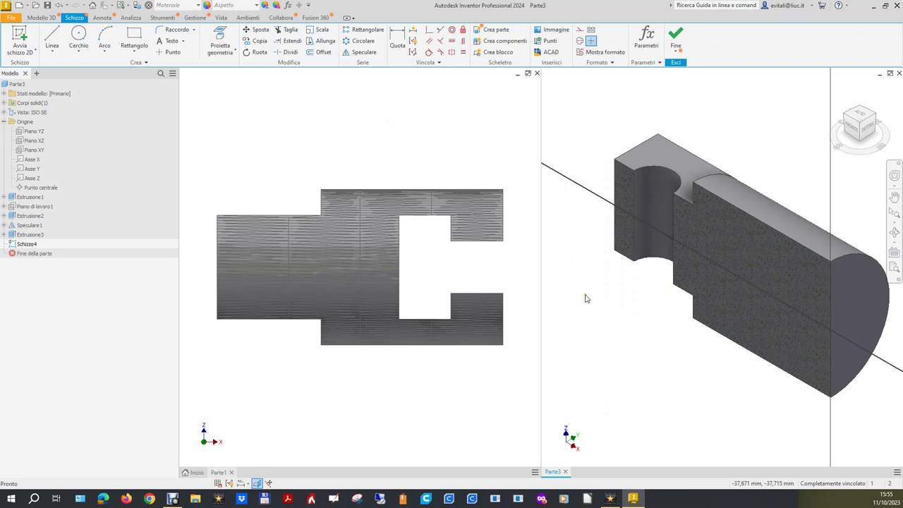
# View the section from FRONTE and begin a line outline with the upper-right corners.
pyautogui.click(853, 126)
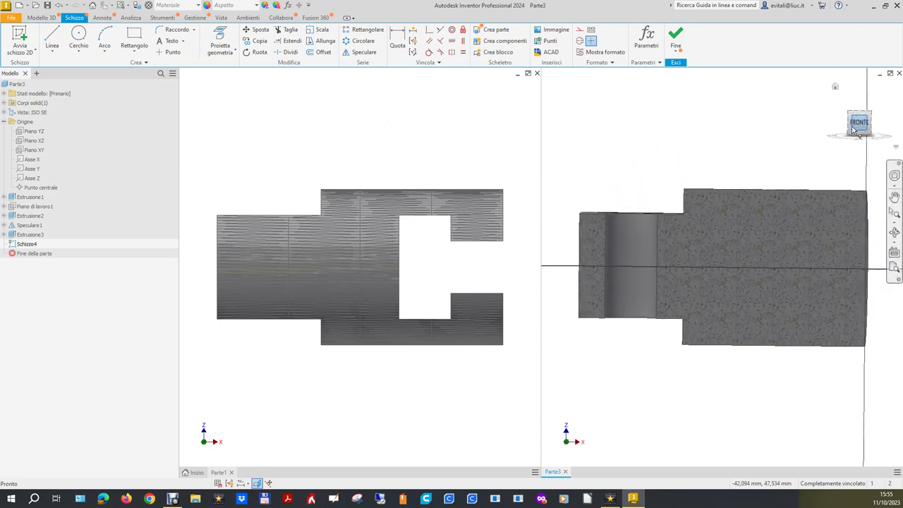
pyautogui.click(51, 51)
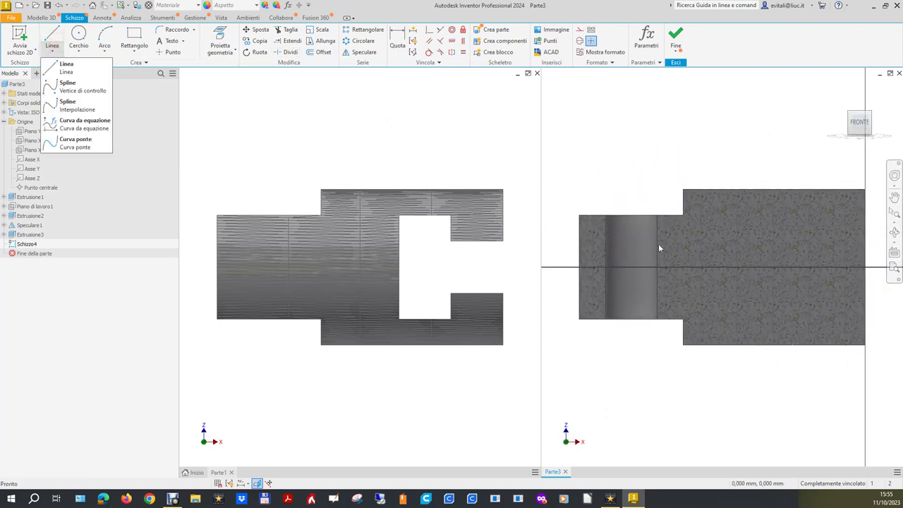
pyautogui.click(52, 35)
pyautogui.click(862, 289)
pyautogui.click(849, 237)
pyautogui.click(795, 237)
pyautogui.moveTo(795, 237); pyautogui.dragTo(760, 215)
pyautogui.click(760, 216)
# Complete the line outline around the bottom and right side of the sliced section.
pyautogui.click(763, 321)
pyautogui.click(797, 325)
pyautogui.click(802, 303)
pyautogui.click(849, 298)
pyautogui.scroll(4, 850, 298)
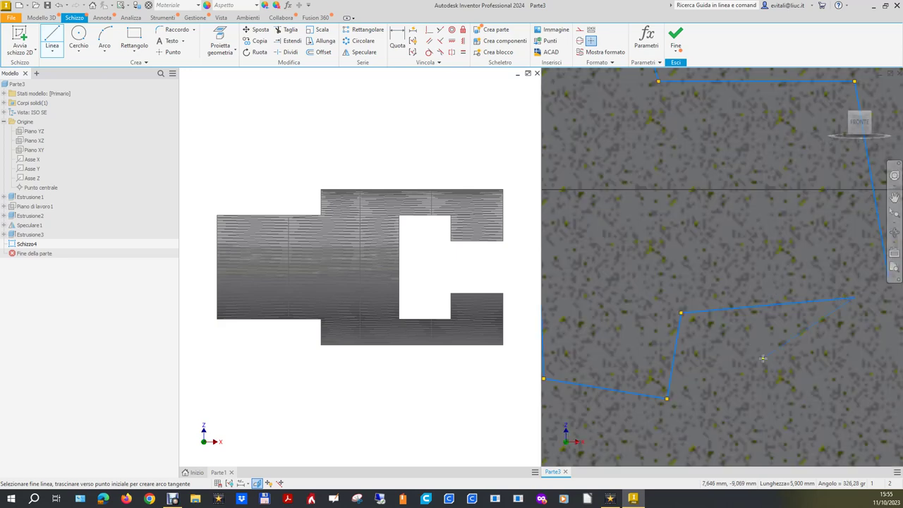
pyautogui.press('Escape')
pyautogui.scroll(-3, 747, 364)
pyautogui.scroll(-2, 748, 364)
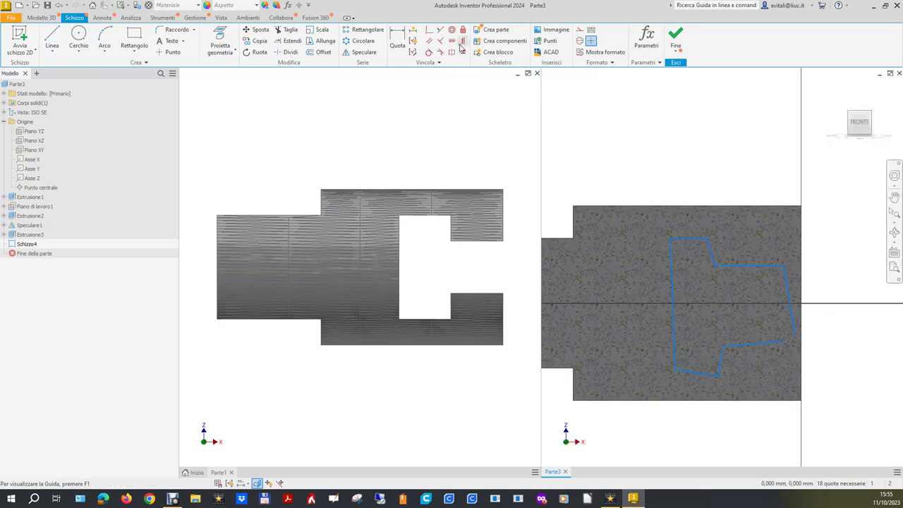
# Close the outline by joining the lower segment's endpoint to the right line's end.
pyautogui.click(428, 30)
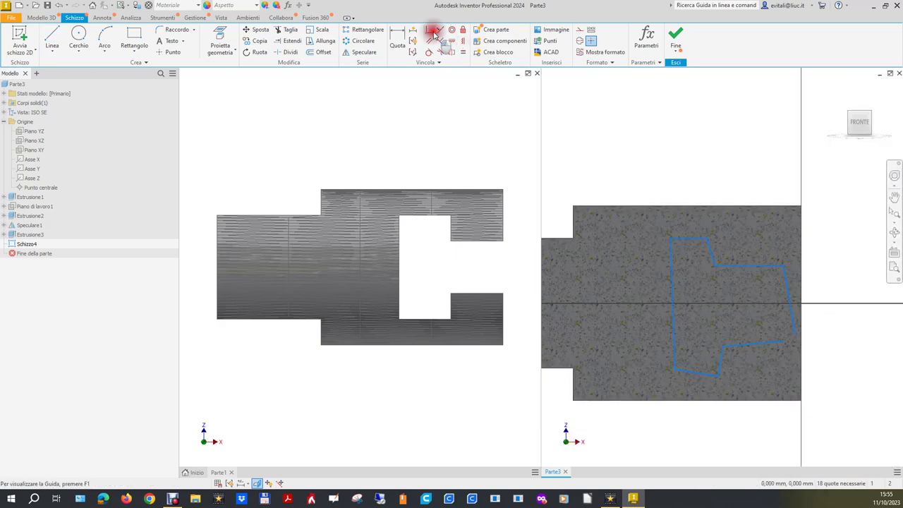
pyautogui.click(784, 342)
pyautogui.click(794, 332)
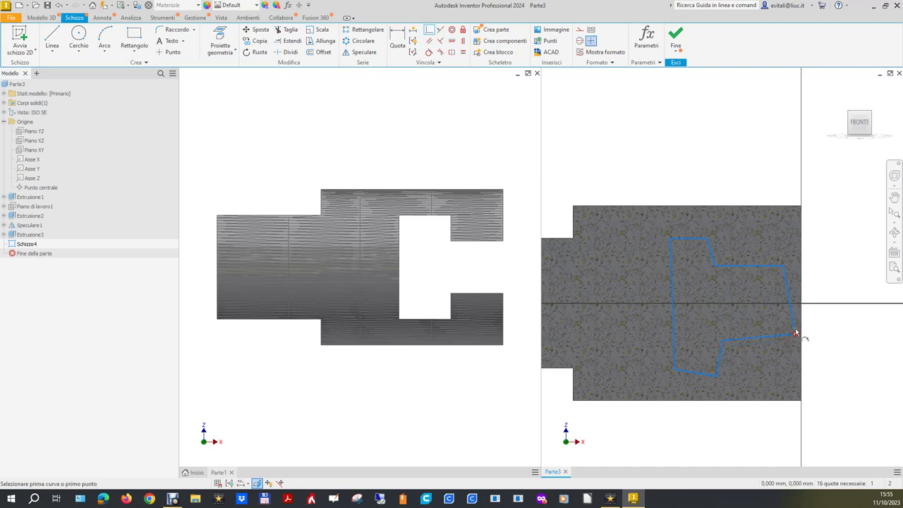
pyautogui.click(452, 43)
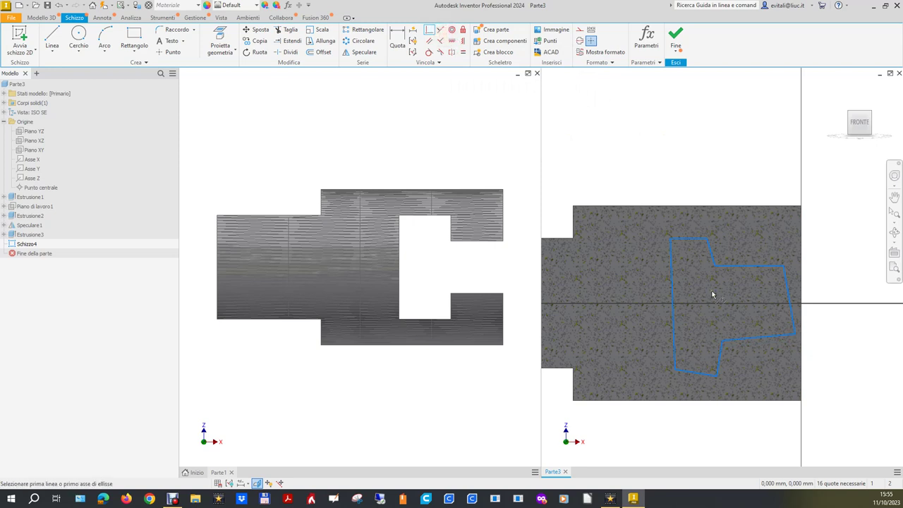
pyautogui.click(789, 296)
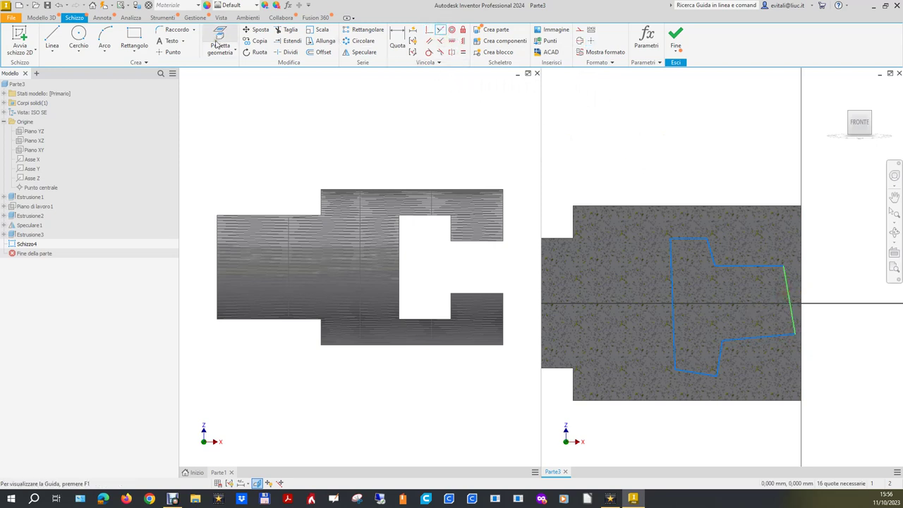
# Project the cut edges into the sketch and align the slanted right edge with the part's edge.
pyautogui.click(237, 50)
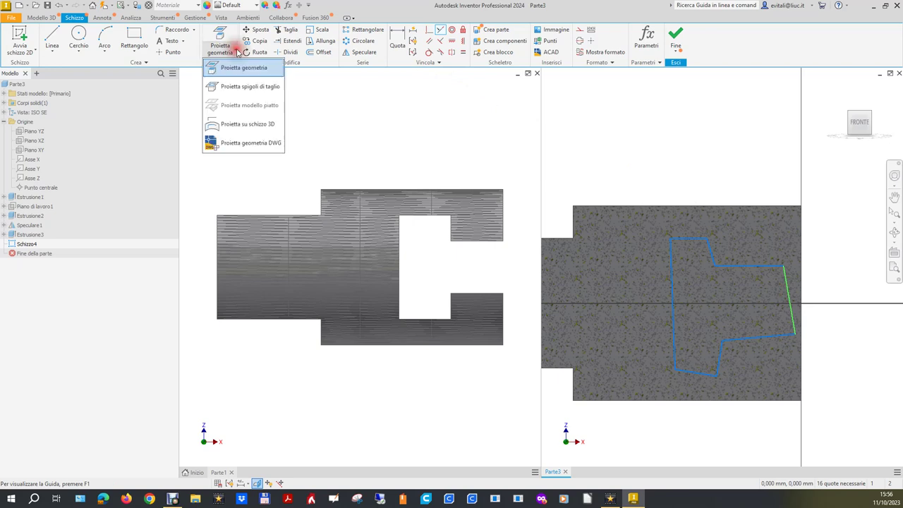
pyautogui.click(240, 87)
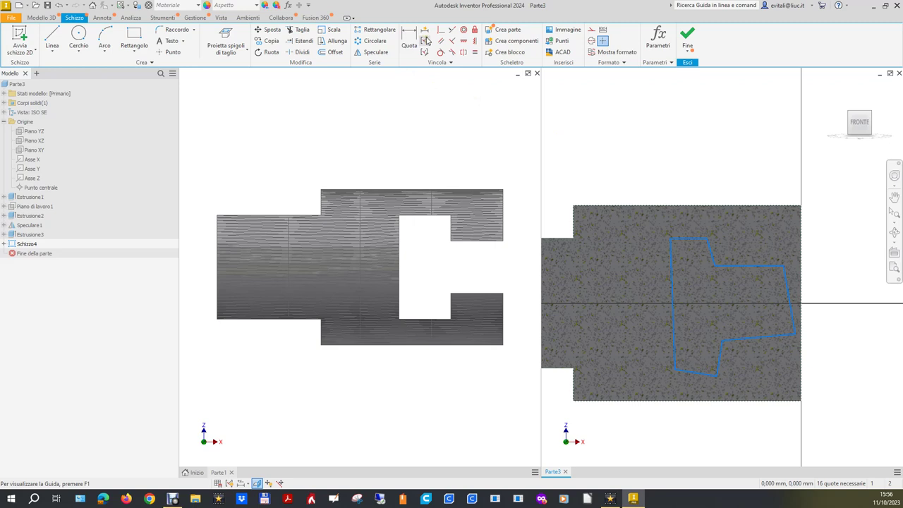
pyautogui.click(451, 31)
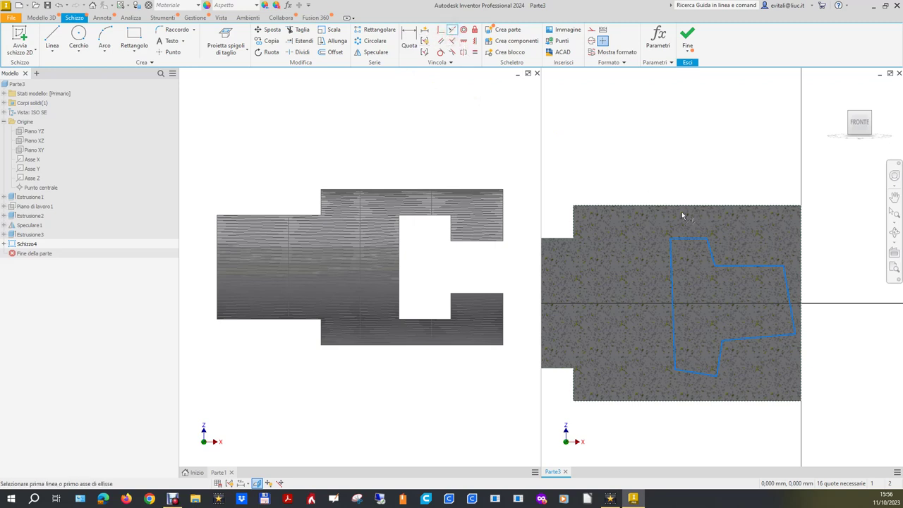
pyautogui.click(787, 286)
pyautogui.click(801, 280)
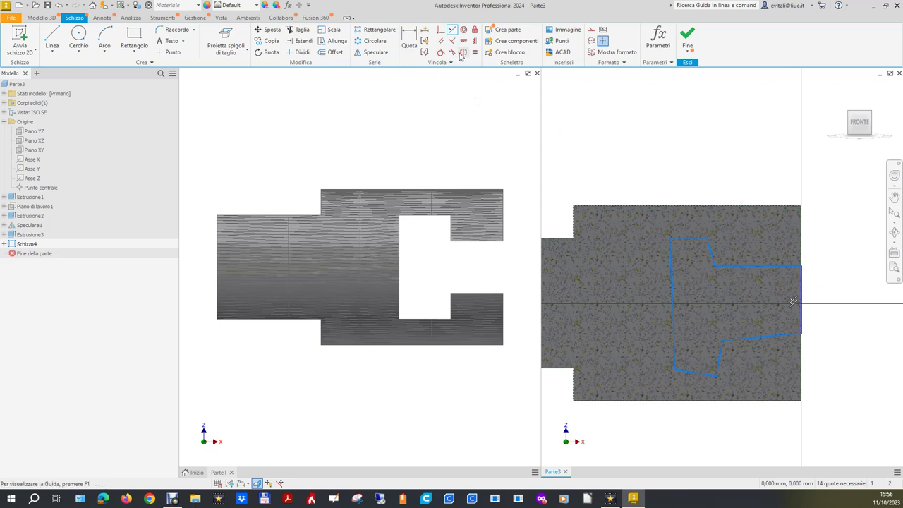
# Make the right edge and short segment perpendicular, and the slanted top segment horizontal.
pyautogui.click(451, 40)
pyautogui.click(802, 285)
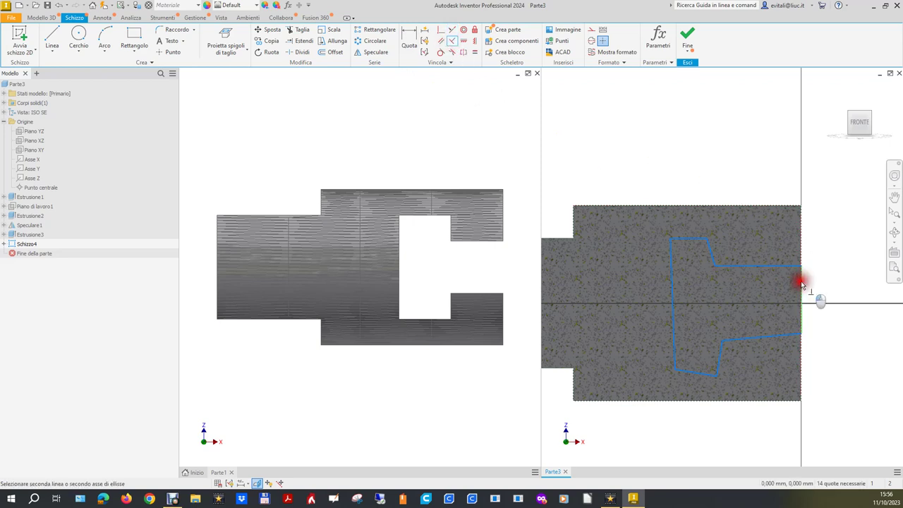
pyautogui.click(791, 264)
pyautogui.click(712, 256)
pyautogui.click(717, 263)
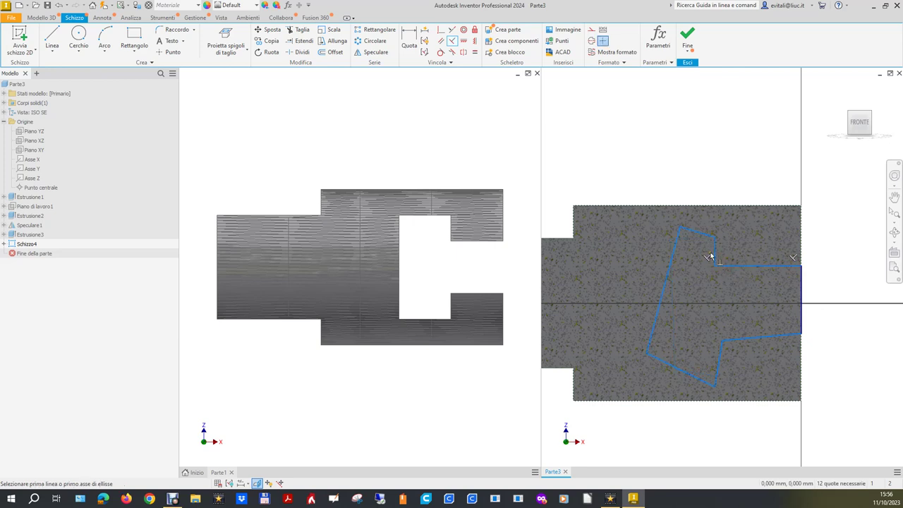
pyautogui.click(705, 236)
pyautogui.click(715, 246)
# Square the left, bottom and remaining slanted lines so every outline line is horizontal or vertical.
pyautogui.click(675, 242)
pyautogui.click(689, 226)
pyautogui.click(663, 365)
pyautogui.click(644, 342)
pyautogui.click(717, 367)
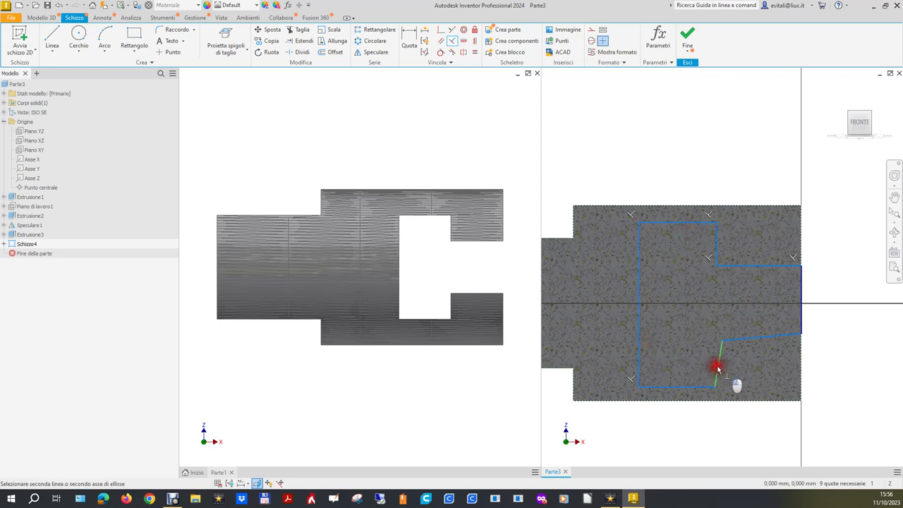
pyautogui.click(707, 387)
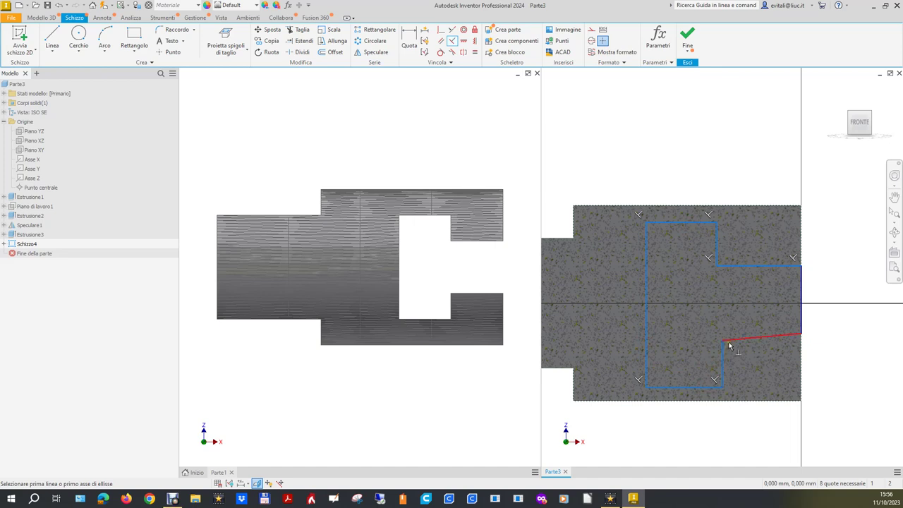
pyautogui.click(731, 341)
pyautogui.click(801, 317)
pyautogui.rightClick(801, 279)
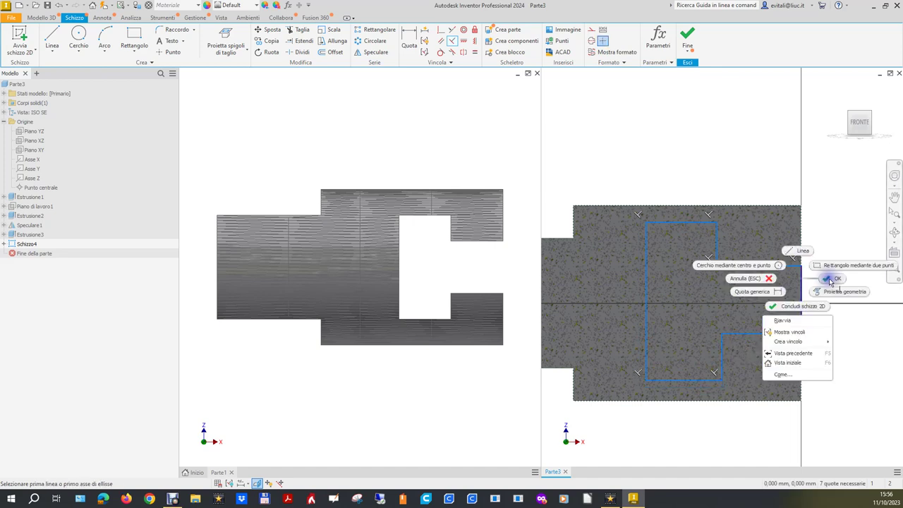
pyautogui.click(837, 277)
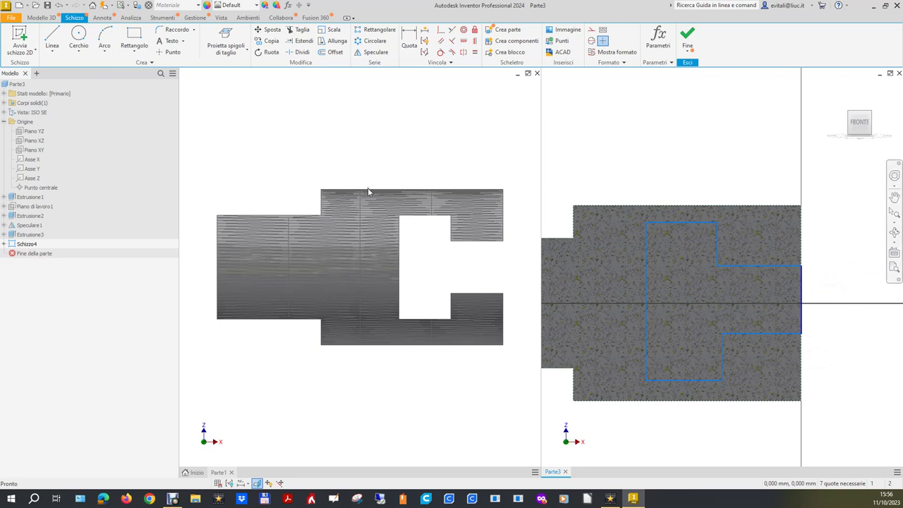
# Measure the gap between Parte1's slot flats as 10 mm, then return to Parte3's Schizzo4.
pyautogui.click(460, 260)
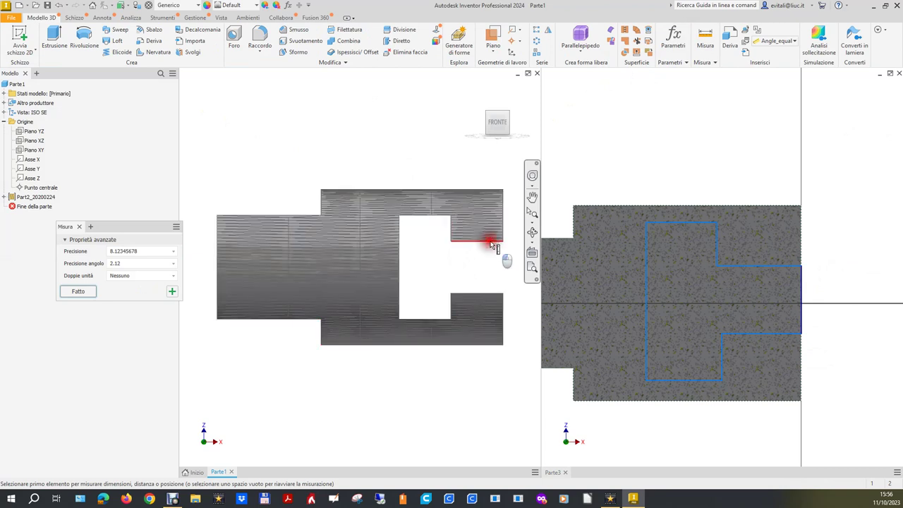
pyautogui.click(492, 243)
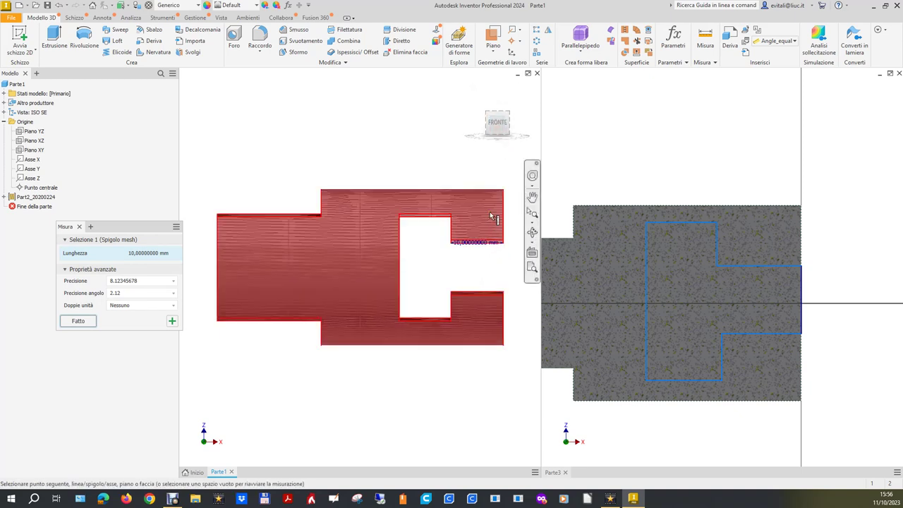
pyautogui.click(488, 295)
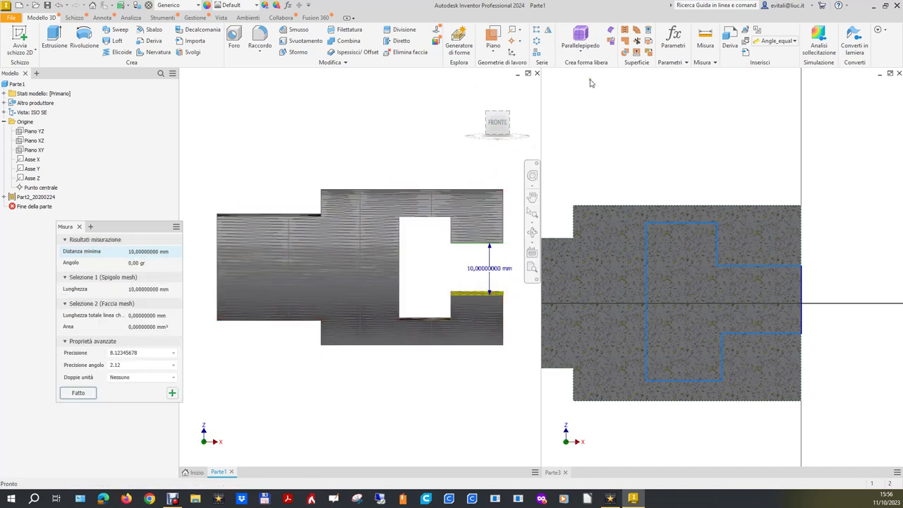
pyautogui.click(685, 141)
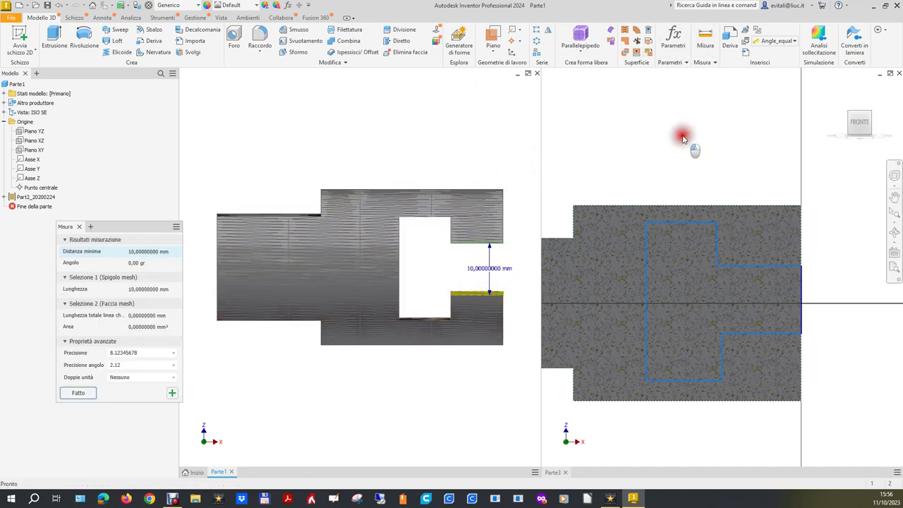
pyautogui.click(409, 39)
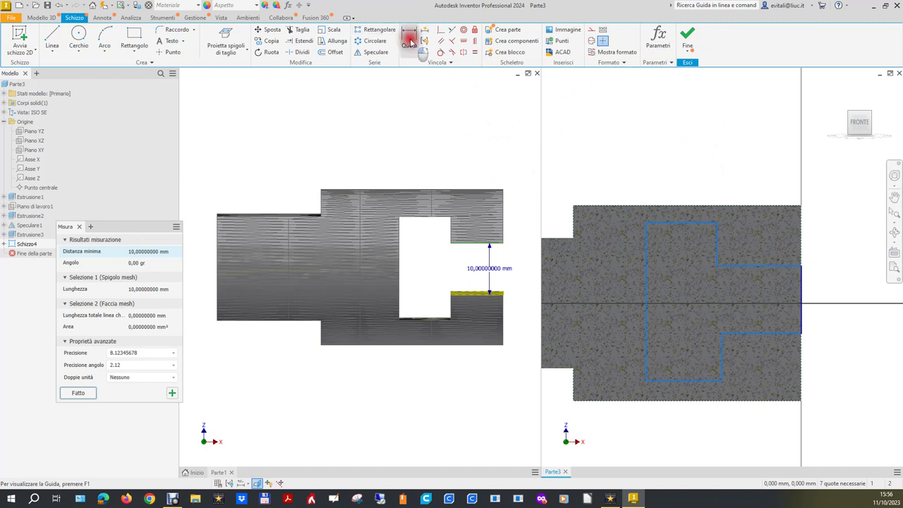
# Dimension the sketch's right-hand opening as 10 mm.
pyautogui.click(802, 286)
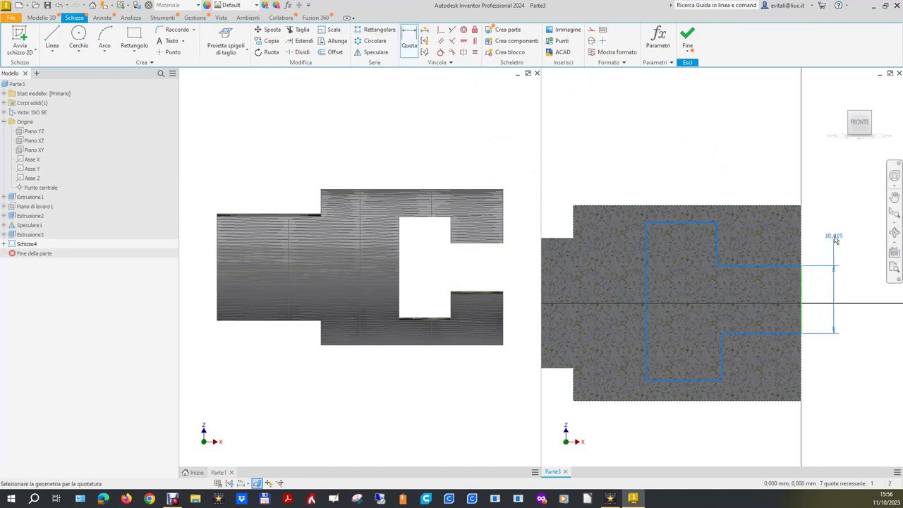
pyautogui.click(833, 240)
pyautogui.write('1')
pyautogui.press('Return')
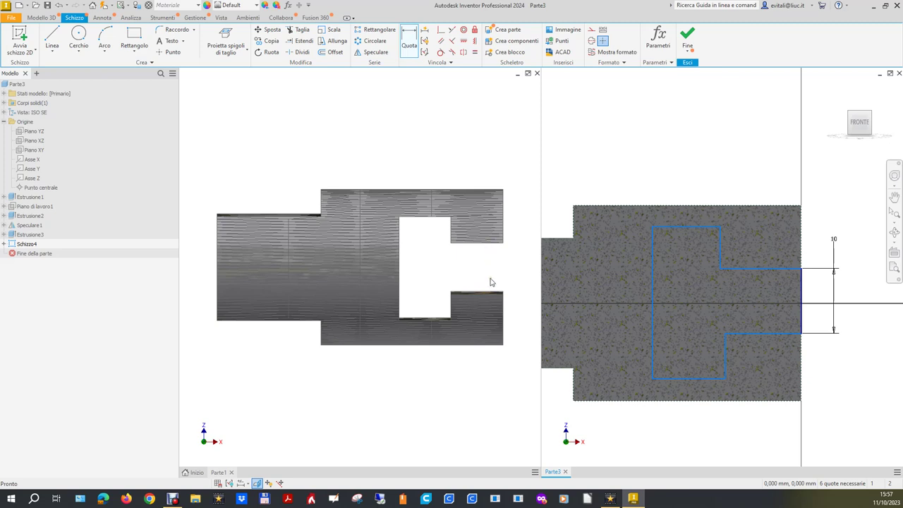
# Constrain a sketch point on the right edge, then make Parte1 active.
pyautogui.click(464, 41)
pyautogui.click(802, 304)
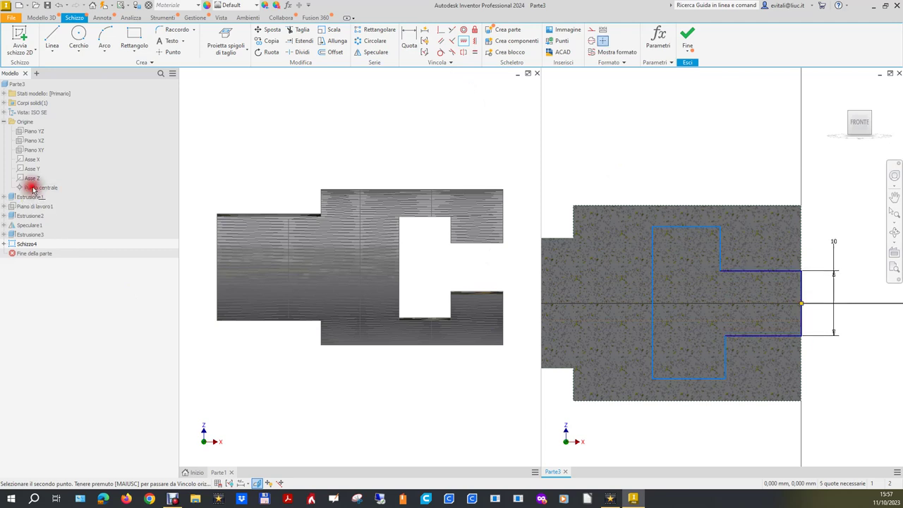
pyautogui.click(497, 133)
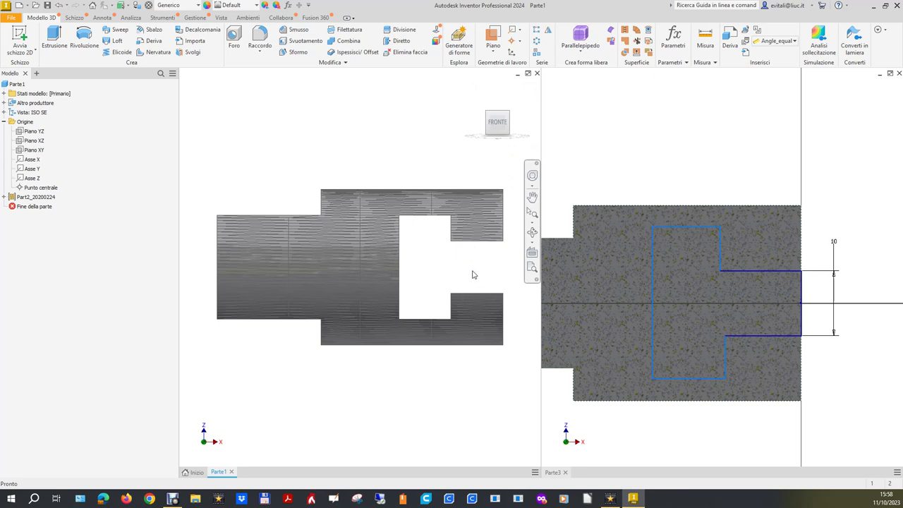
# Orbit the mesh into 3D and make the Piano XY work plane visible.
pyautogui.moveTo(494, 123); pyautogui.dragTo(502, 134)
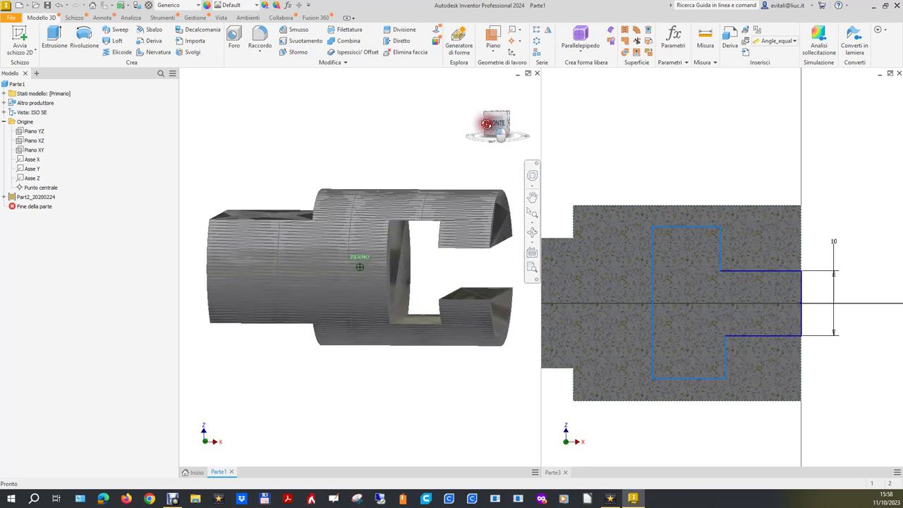
pyautogui.click(33, 149)
pyautogui.rightClick(35, 150)
pyautogui.click(72, 212)
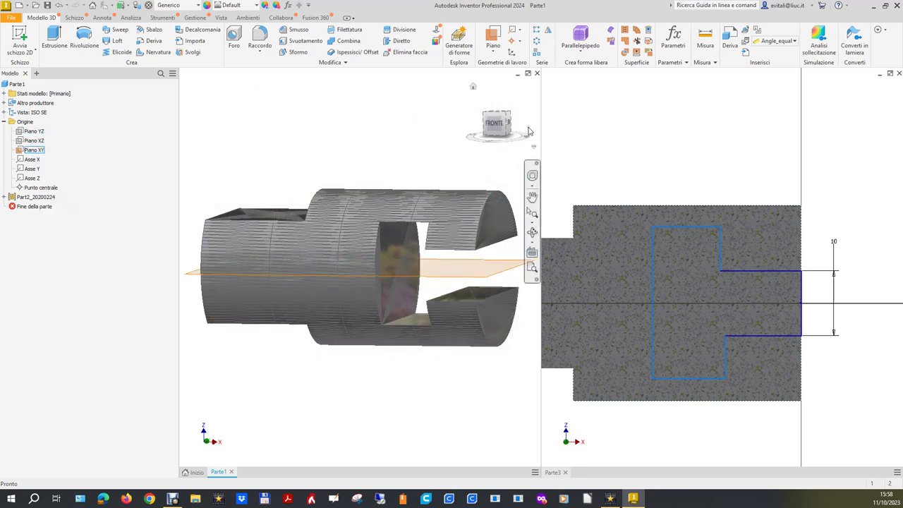
# Measure the mesh slot flats relative to Piano XY, finding a flat 5 mm away.
pyautogui.click(705, 43)
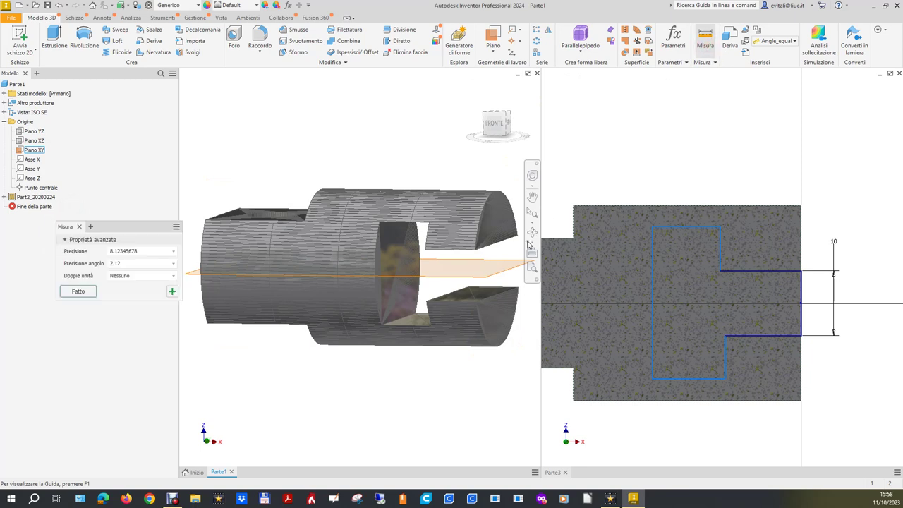
pyautogui.click(497, 264)
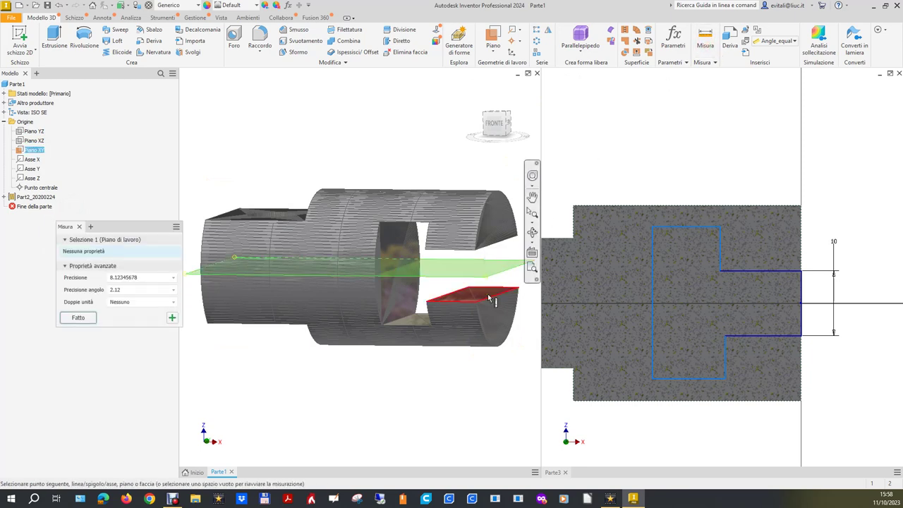
pyautogui.click(487, 294)
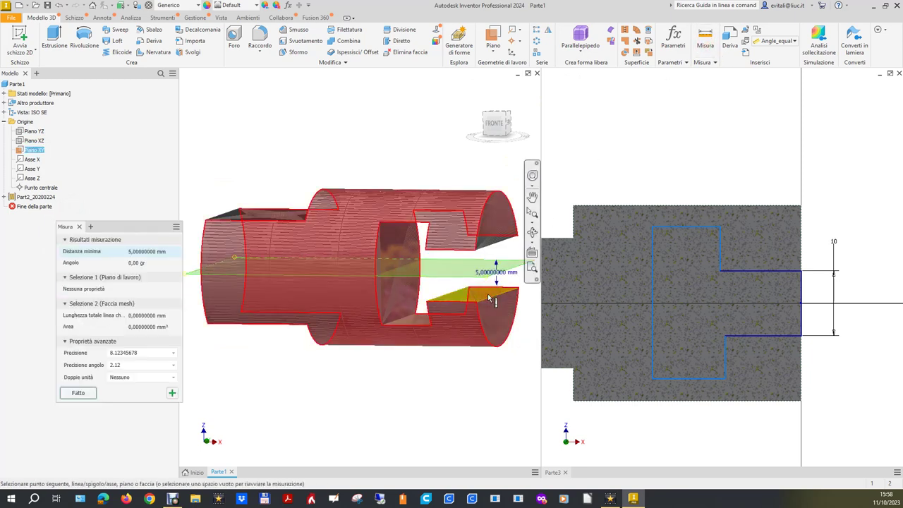
pyautogui.click(493, 124)
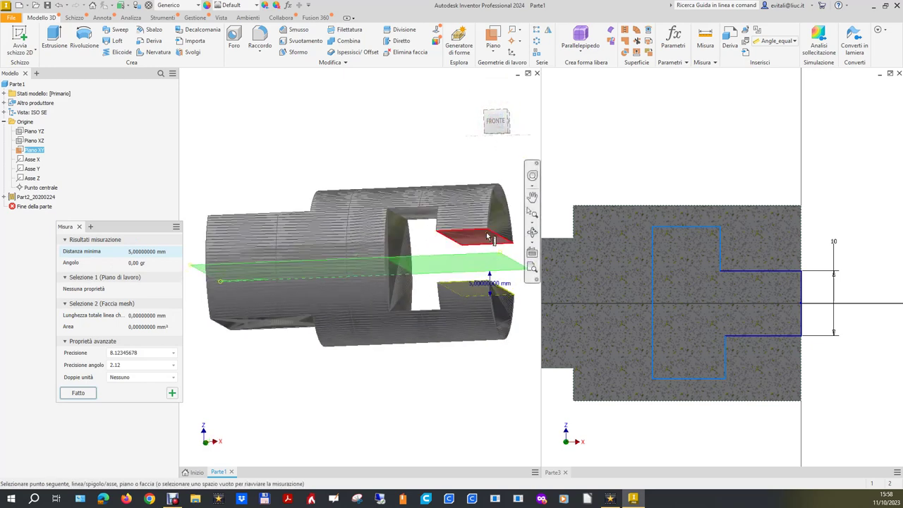
pyautogui.click(486, 235)
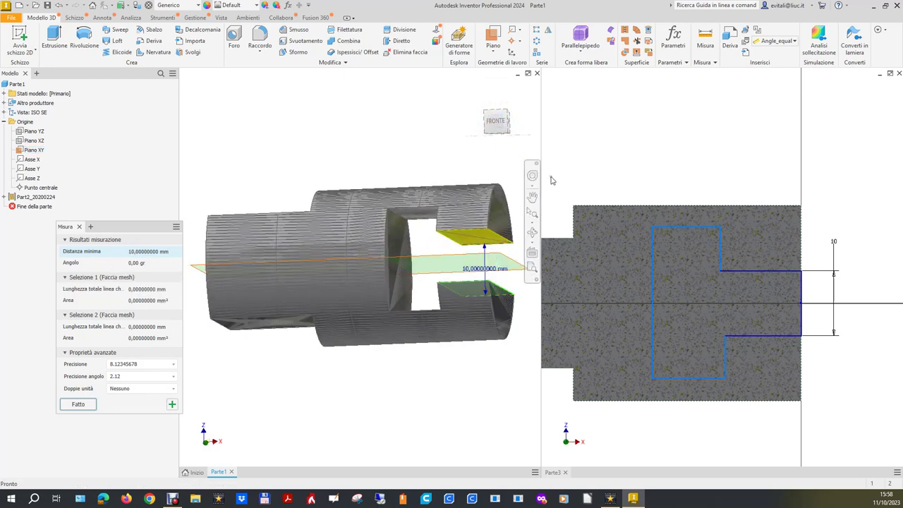
pyautogui.moveTo(493, 122); pyautogui.dragTo(490, 188)
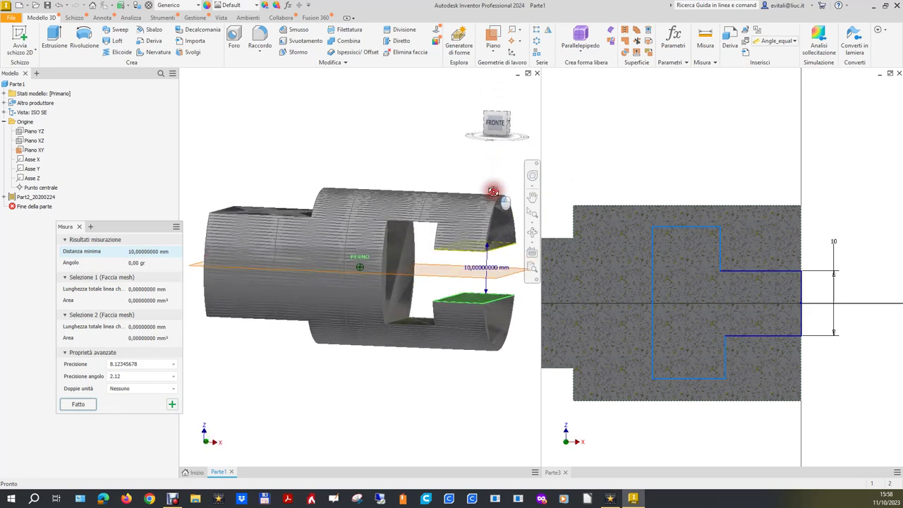
pyautogui.click(447, 272)
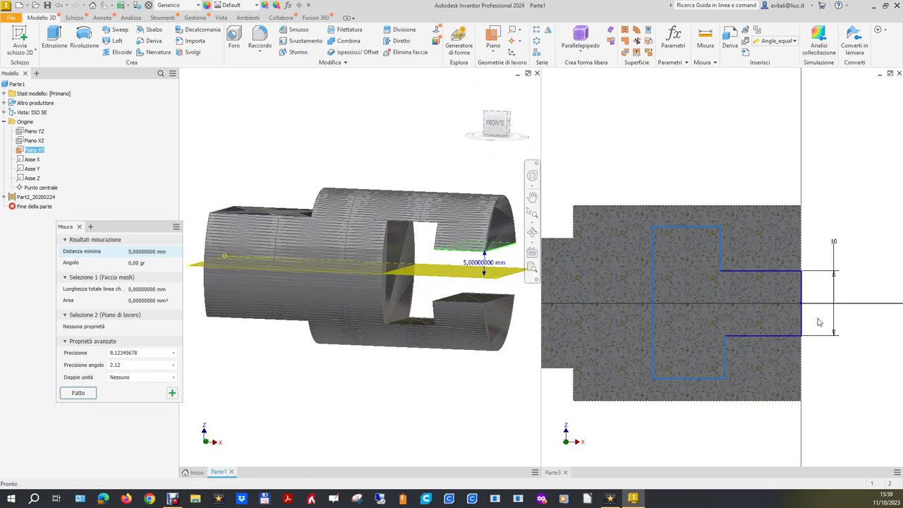
pyautogui.press('Escape')
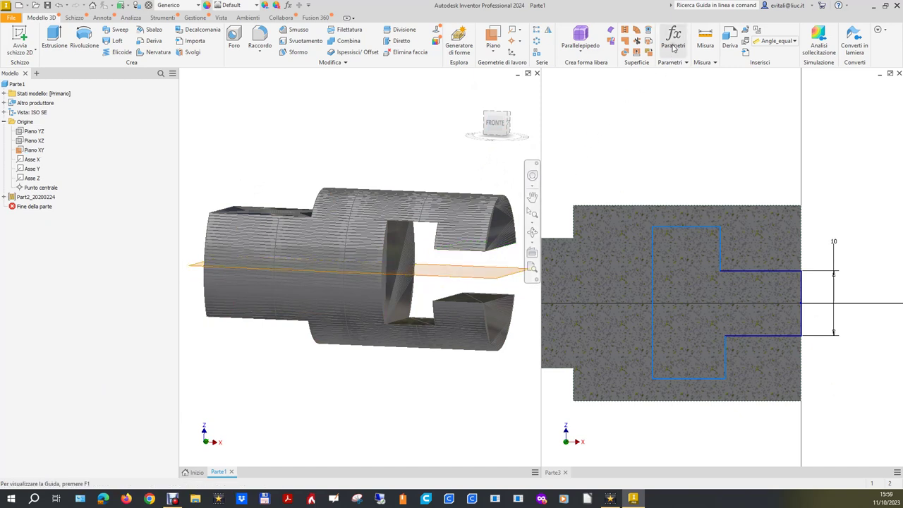
# Measure the mesh edge length as 10 mm, then return to Parte3.
pyautogui.click(498, 125)
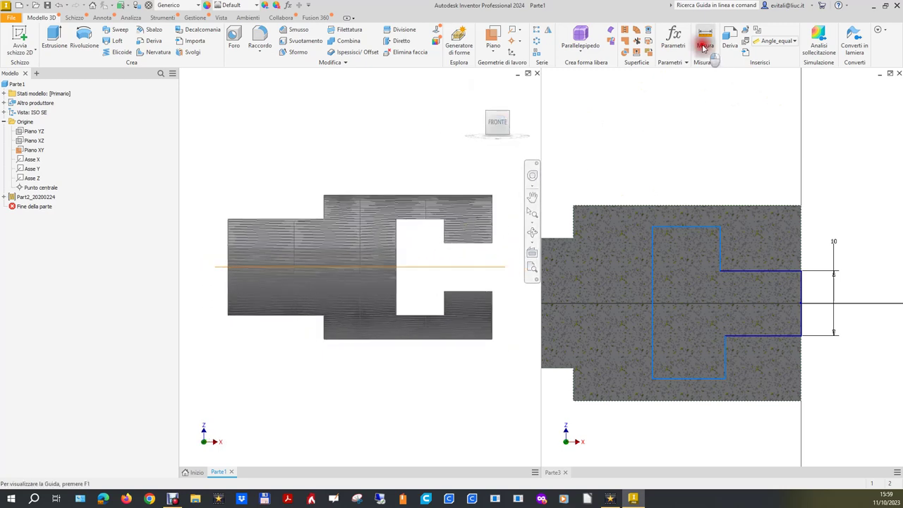
pyautogui.click(705, 42)
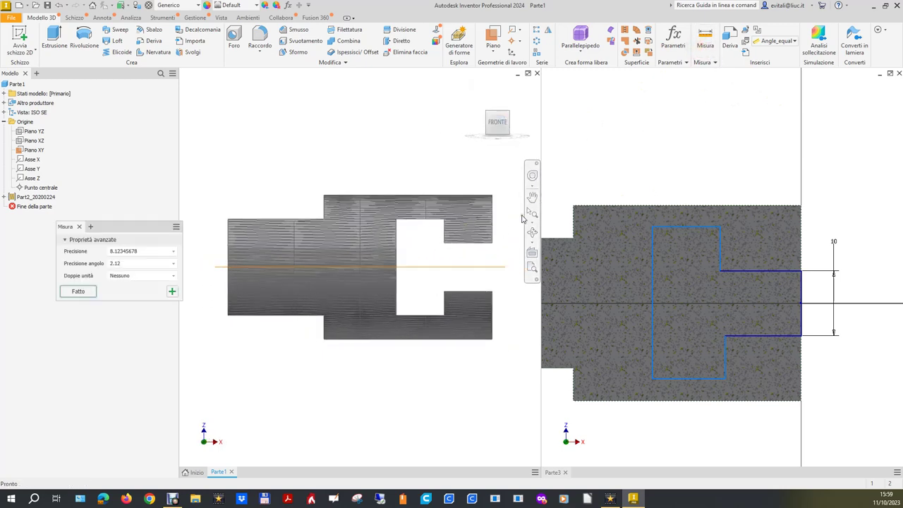
pyautogui.click(479, 247)
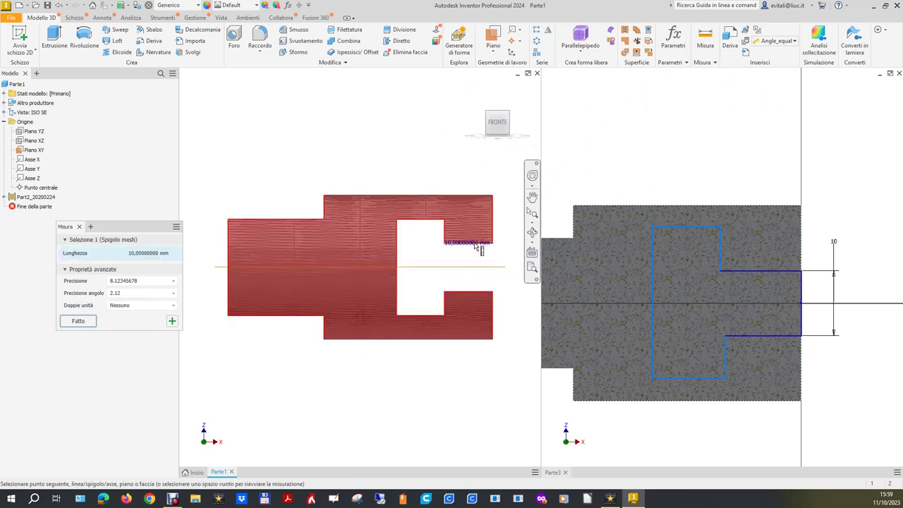
pyautogui.click(641, 141)
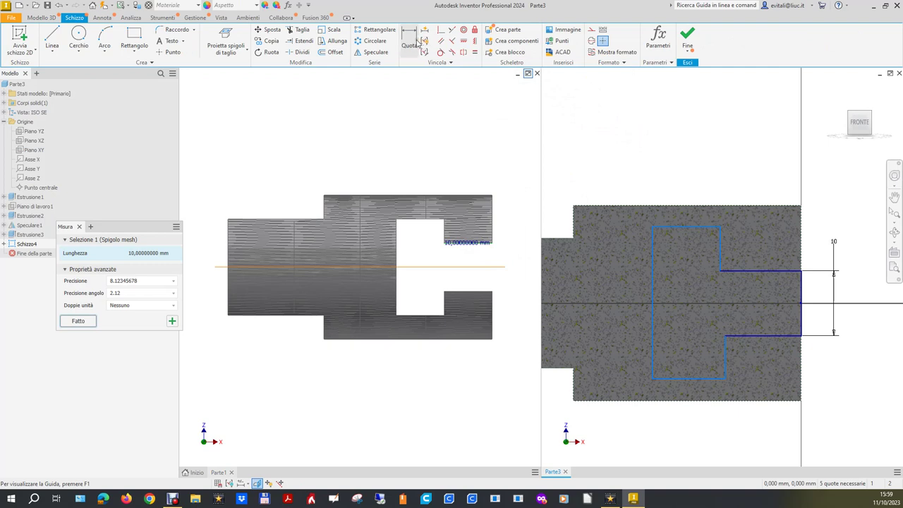
# Dimension the horizontal sketch step as 10.
pyautogui.click(412, 39)
pyautogui.click(748, 224)
pyautogui.click(752, 153)
pyautogui.write('10')
pyautogui.press('Return')
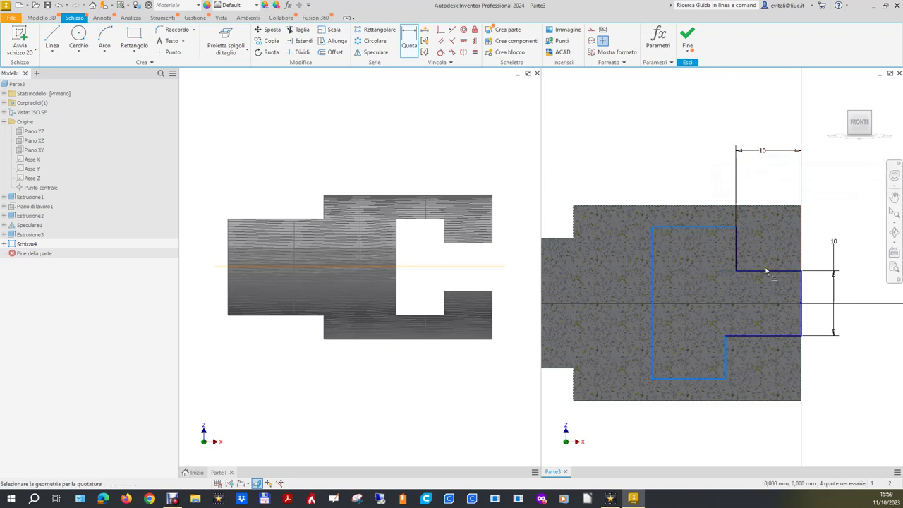
# Make the upper and lower step lines equal with Uguale, then reactivate Parte1.
pyautogui.click(474, 52)
pyautogui.click(740, 336)
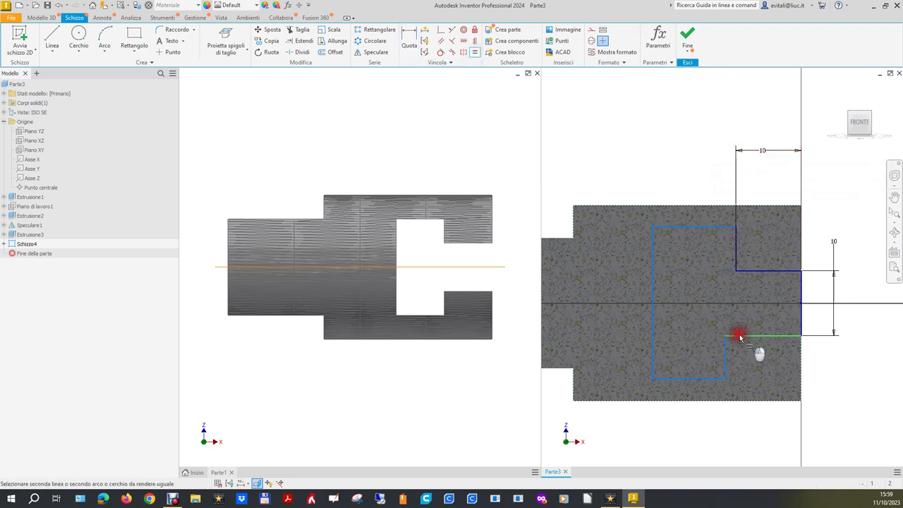
pyautogui.click(761, 272)
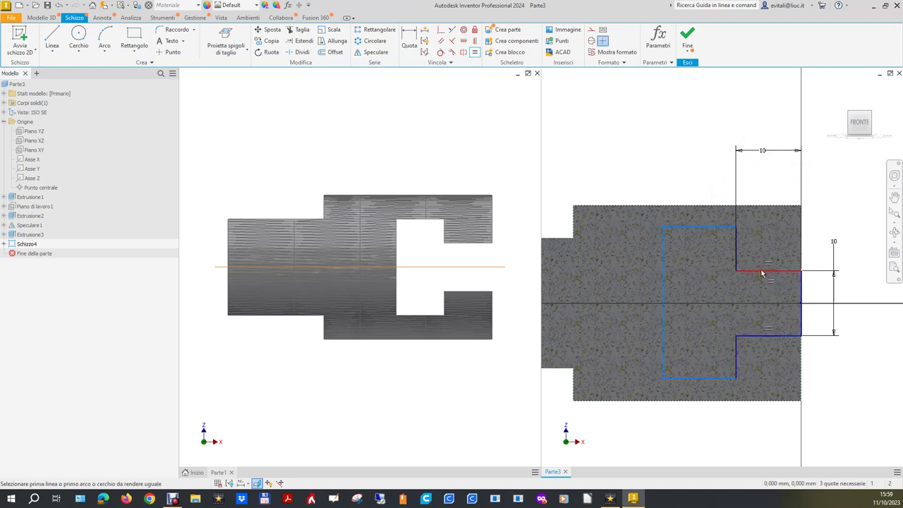
pyautogui.press('Escape')
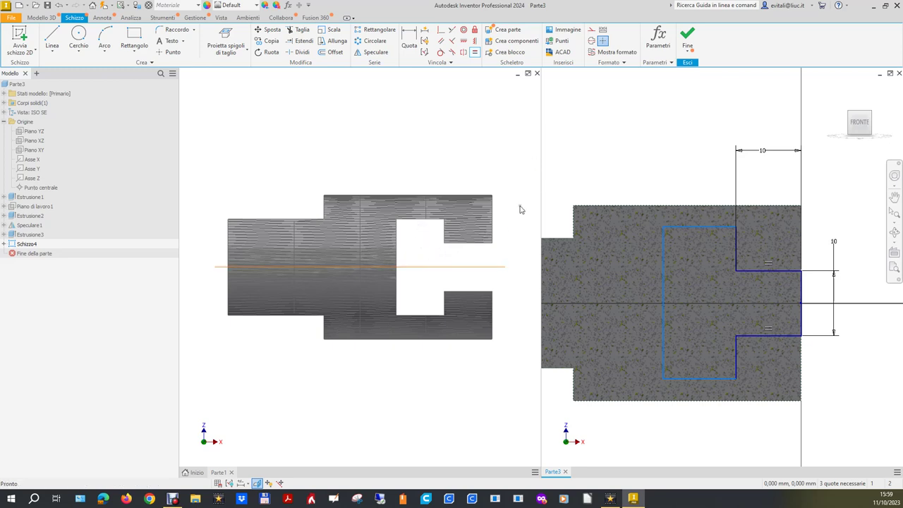
pyautogui.click(522, 151)
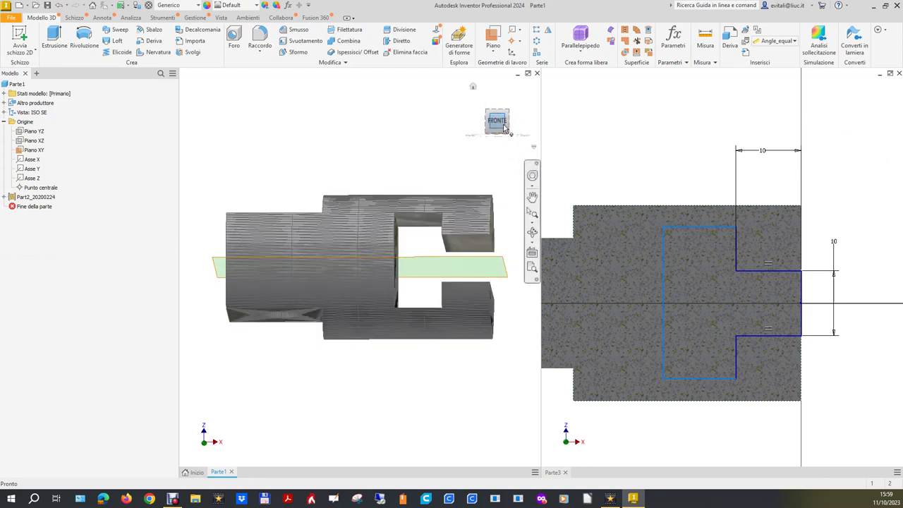
# Measure the 10 mm distance from the XY plane to the mesh cutout face in Parte1.
pyautogui.click(705, 43)
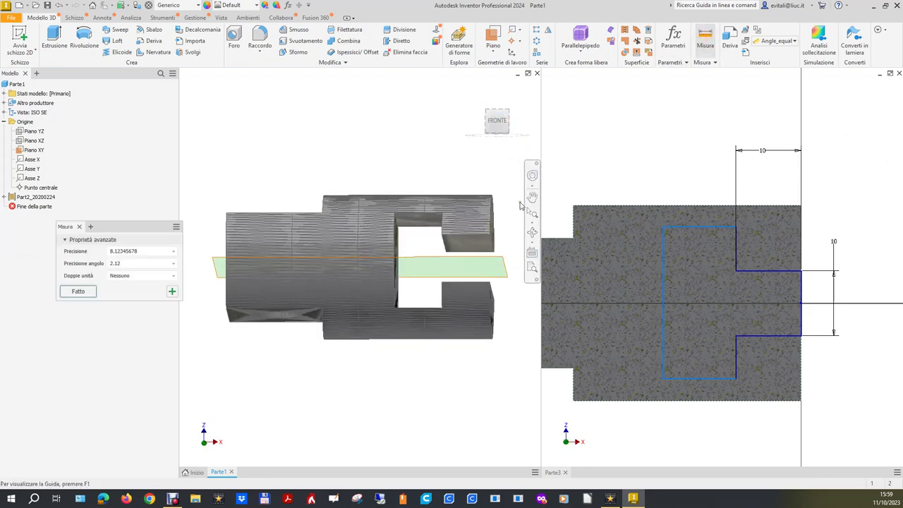
pyautogui.click(421, 222)
pyautogui.keyDown('shift'); pyautogui.moveTo(488, 125); pyautogui.dragTo(488, 154, button='middle'); pyautogui.keyUp('shift')
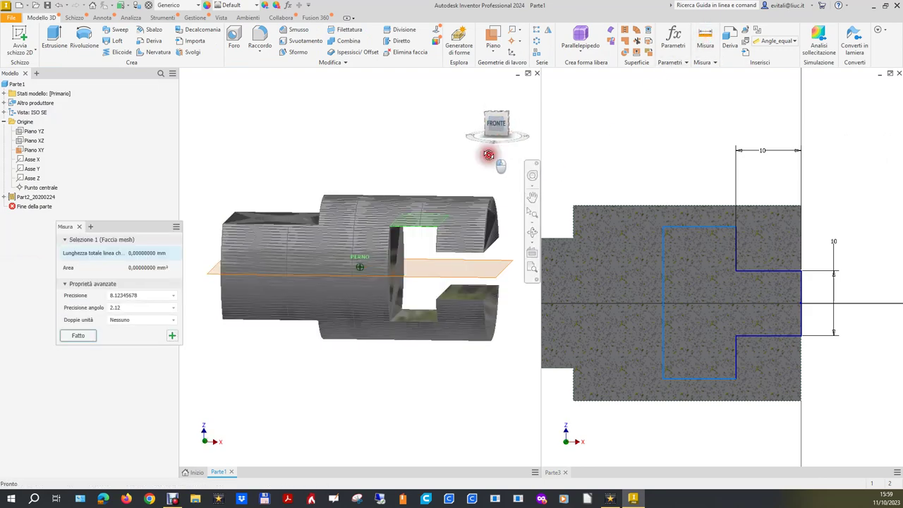
pyautogui.click(430, 268)
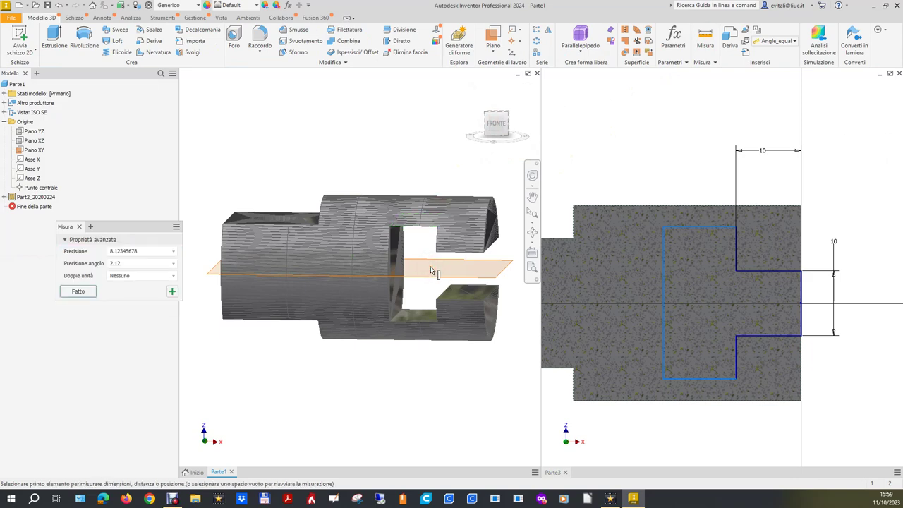
pyautogui.click(430, 268)
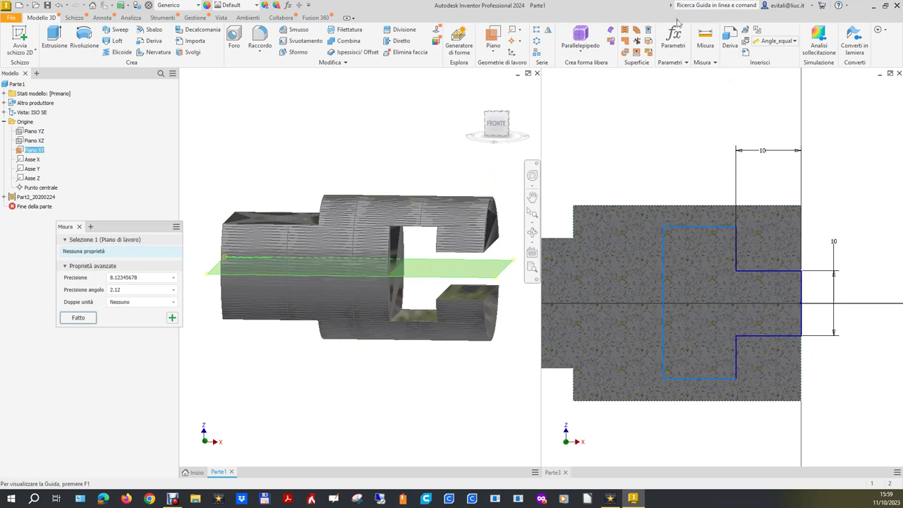
pyautogui.click(445, 266)
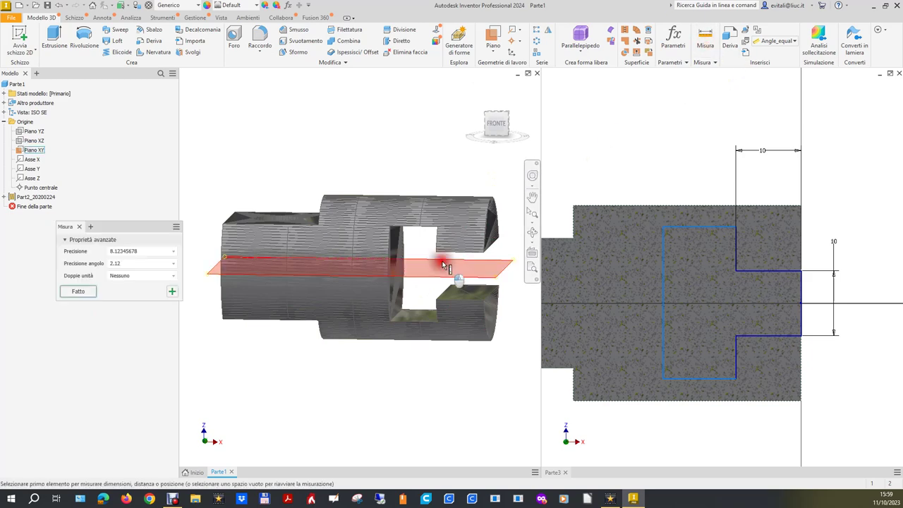
pyautogui.click(444, 265)
pyautogui.click(489, 125)
pyautogui.moveTo(489, 120); pyautogui.dragTo(489, 97)
pyautogui.click(421, 222)
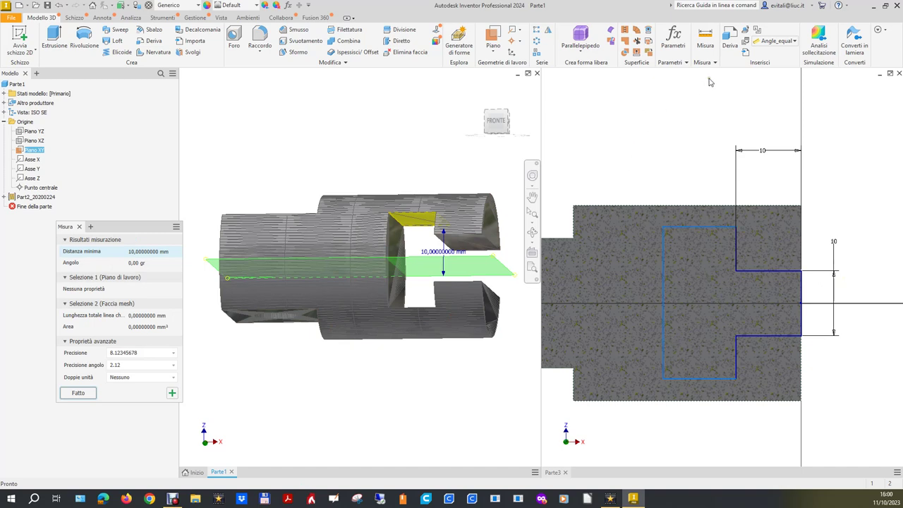
pyautogui.click(705, 47)
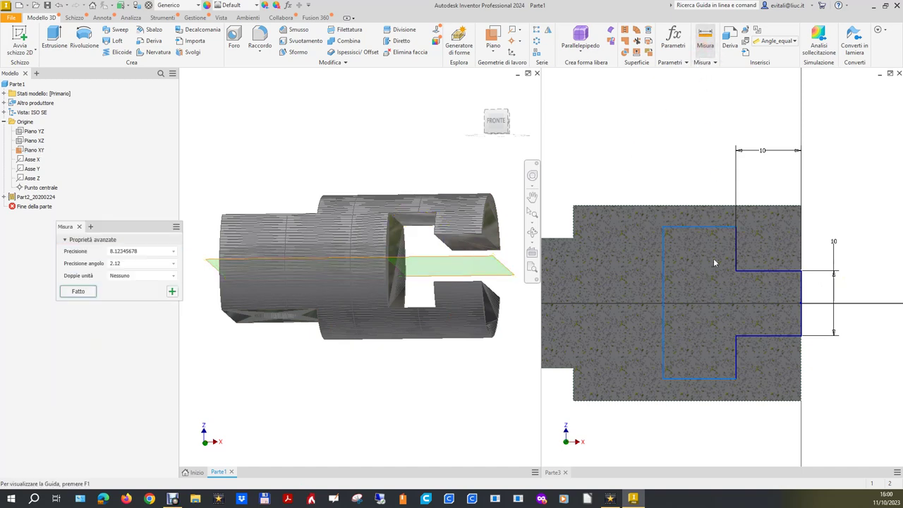
# Dimension the inner vertical line of the Parte3 sketch rectangle to 20.
pyautogui.click(664, 342)
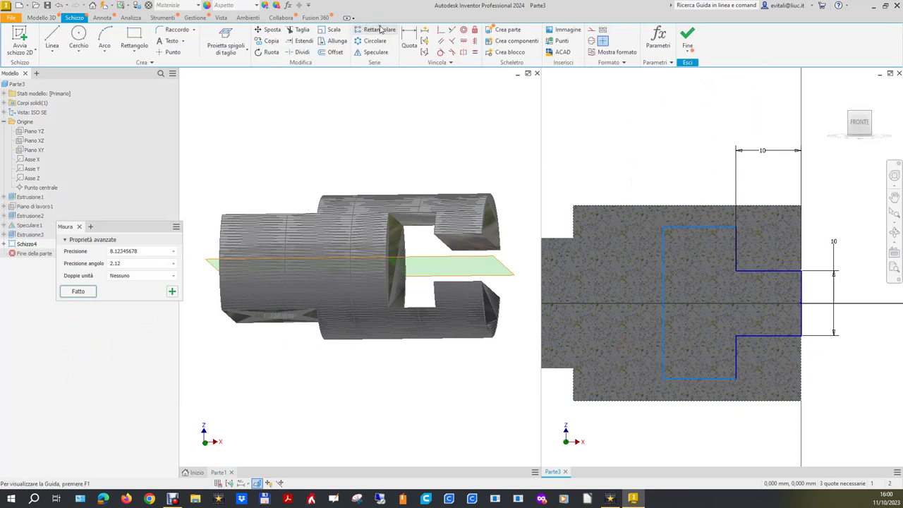
pyautogui.click(408, 39)
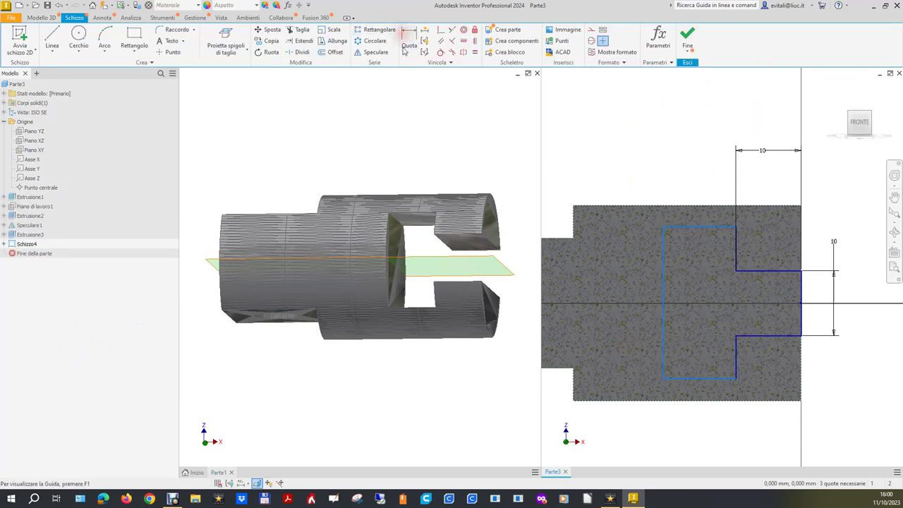
pyautogui.click(663, 326)
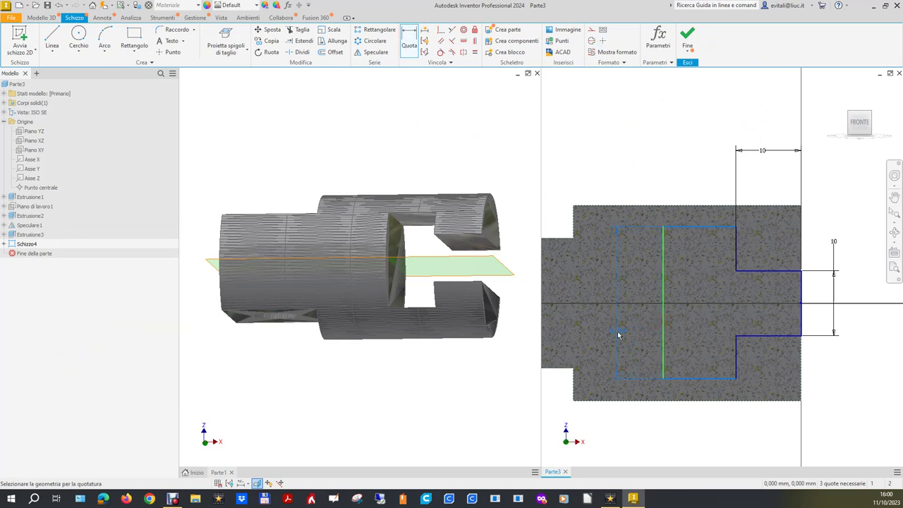
pyautogui.click(620, 165)
pyautogui.write('20')
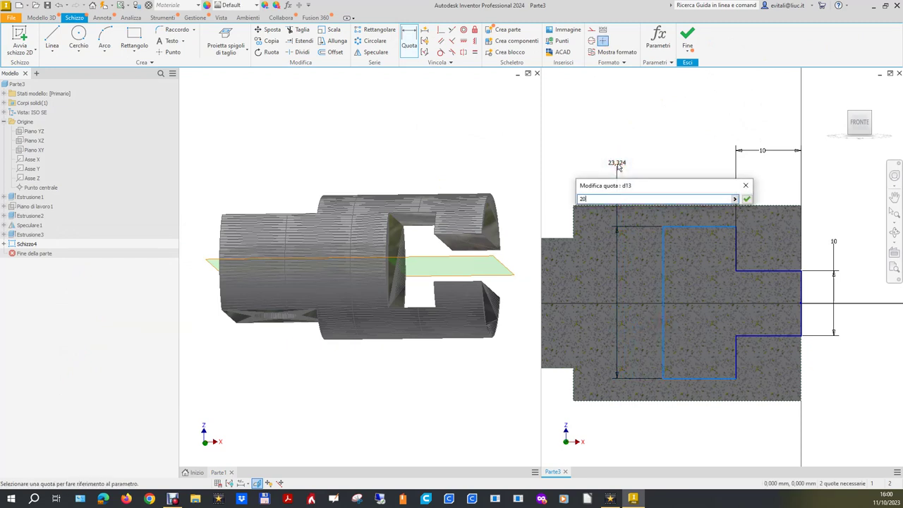
pyautogui.press('Return')
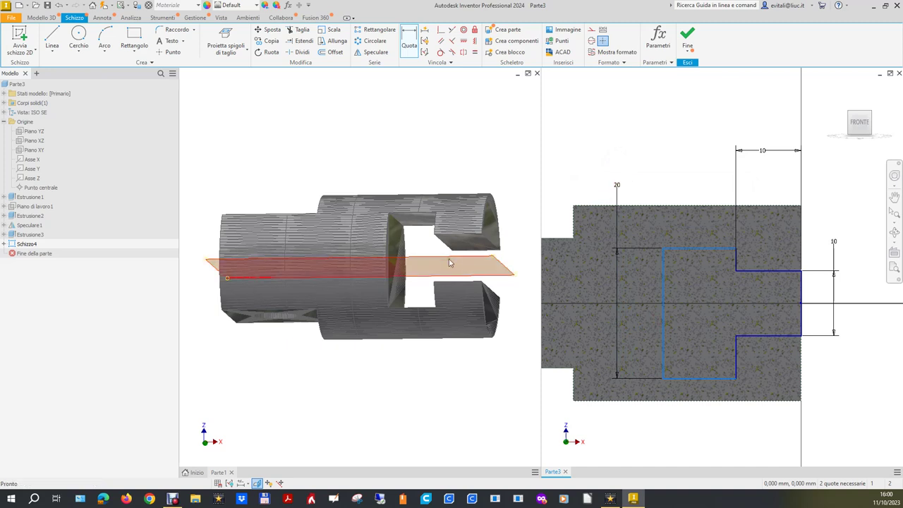
pyautogui.click(437, 129)
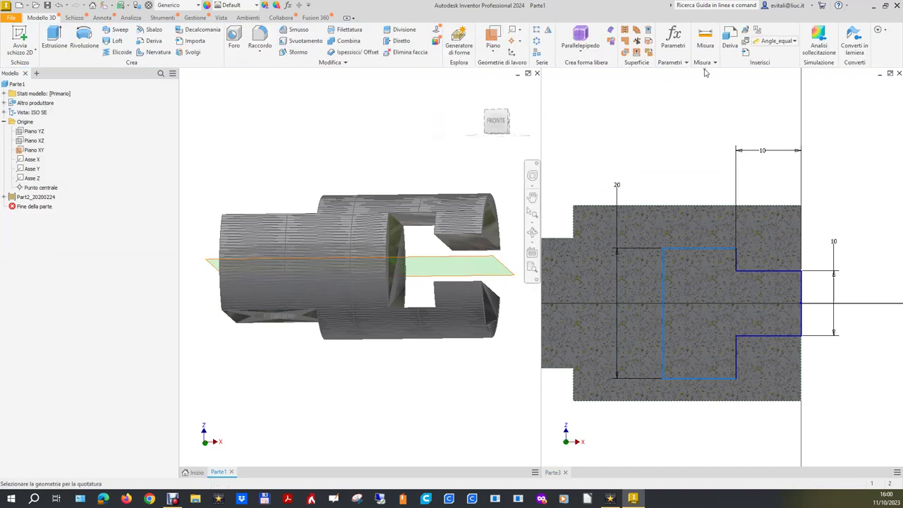
# Re-measure the XY plane to mesh cutout face distance in Parte1.
pyautogui.click(705, 42)
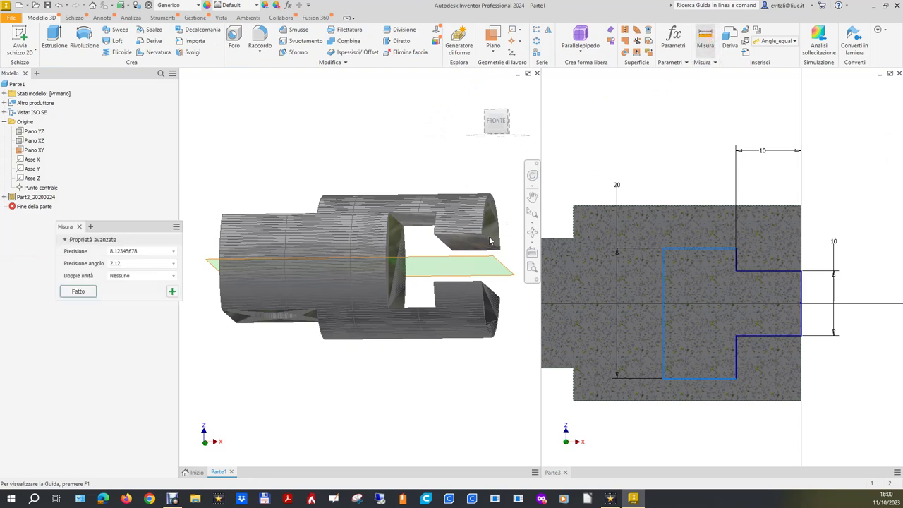
pyautogui.click(428, 257)
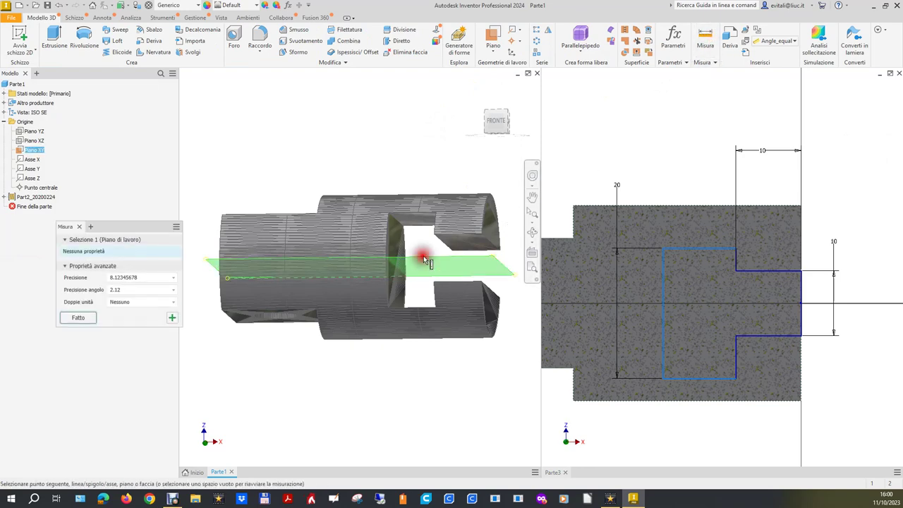
pyautogui.click(498, 121)
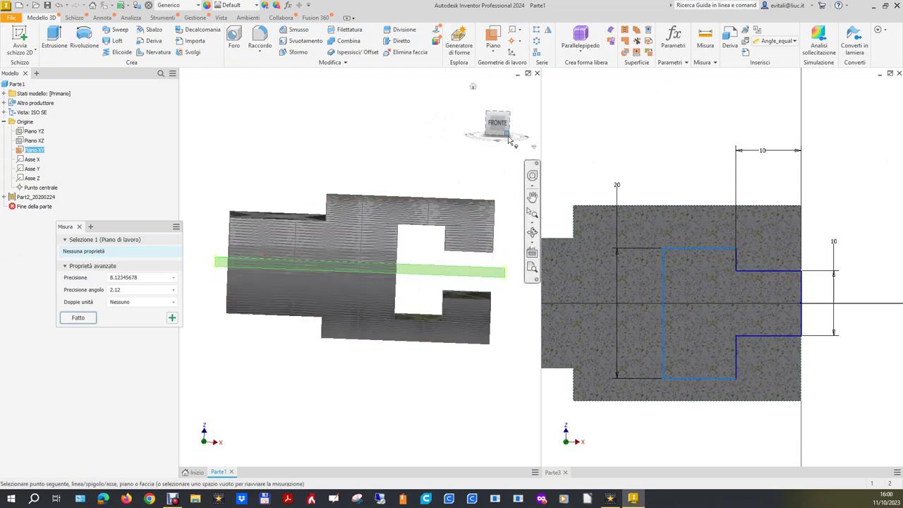
pyautogui.click(495, 113)
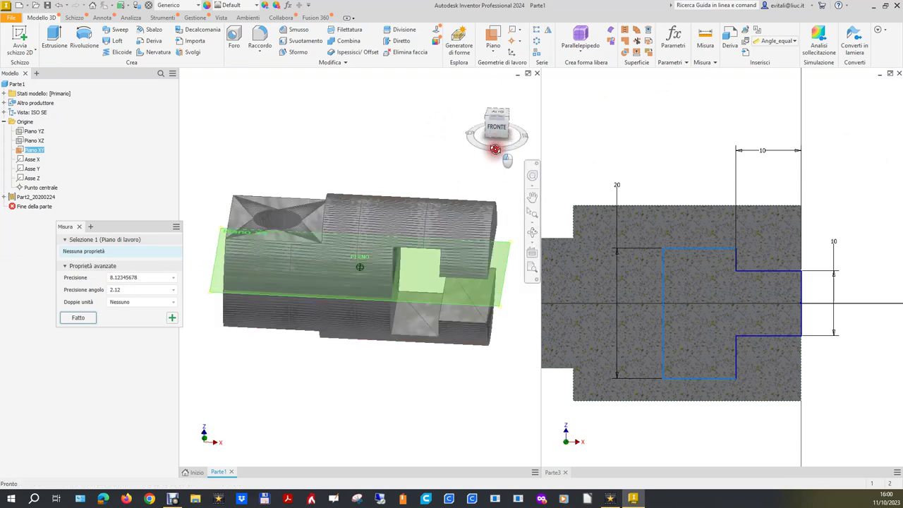
pyautogui.click(413, 323)
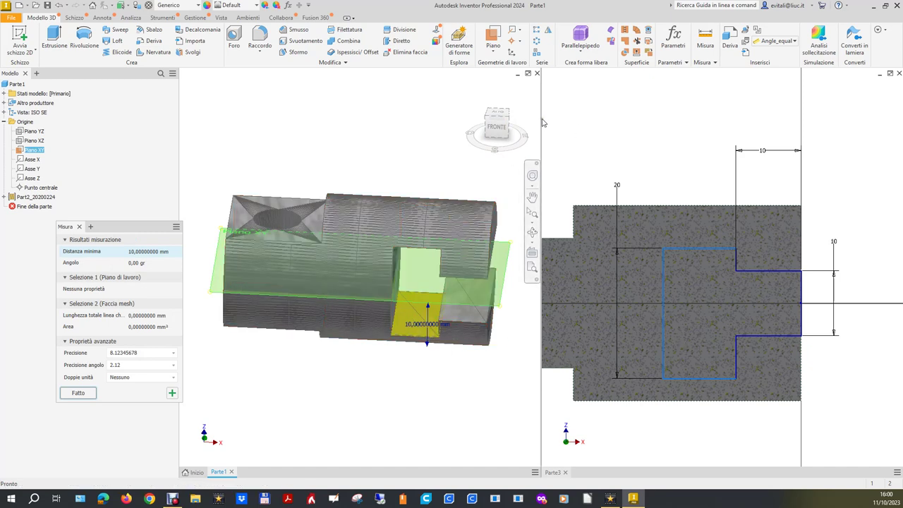
# Constrain the Parte3 sketch rectangle to the right edge's midpoint and end the Line command.
pyautogui.click(664, 118)
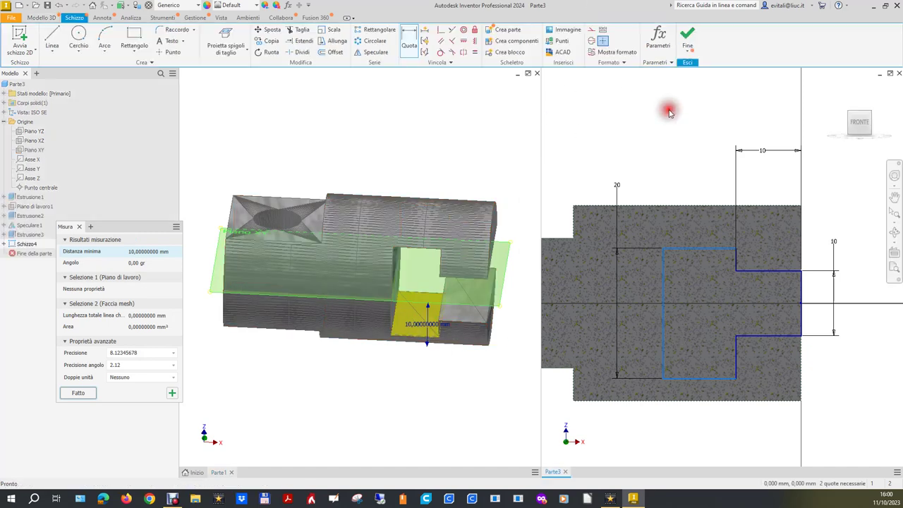
pyautogui.click(466, 41)
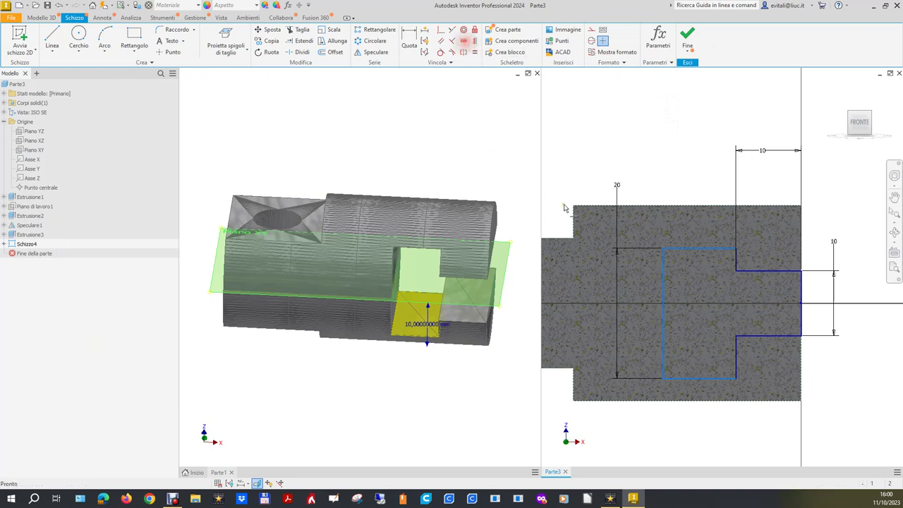
pyautogui.click(663, 313)
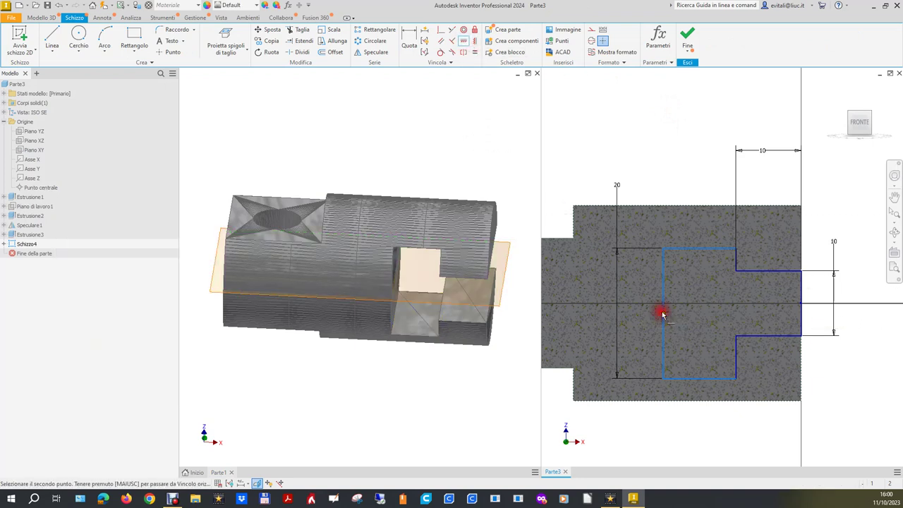
pyautogui.click(801, 305)
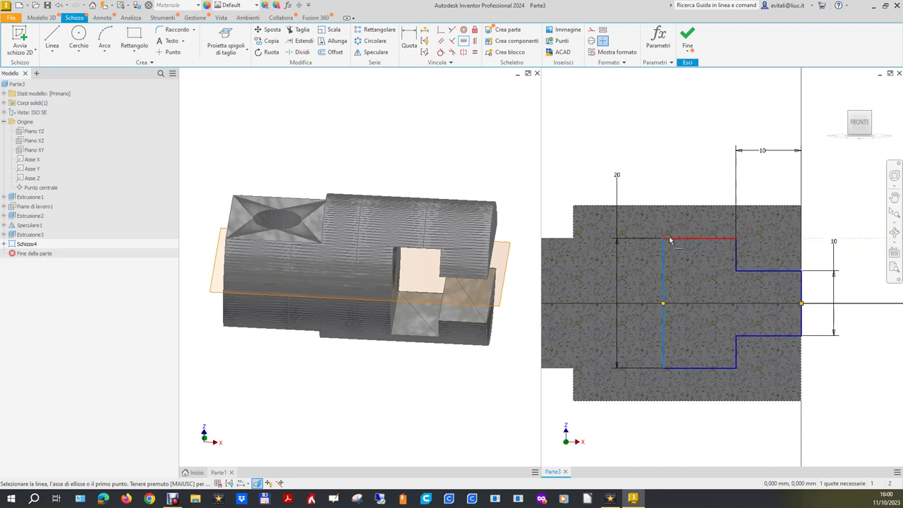
pyautogui.rightClick(637, 127)
pyautogui.click(673, 126)
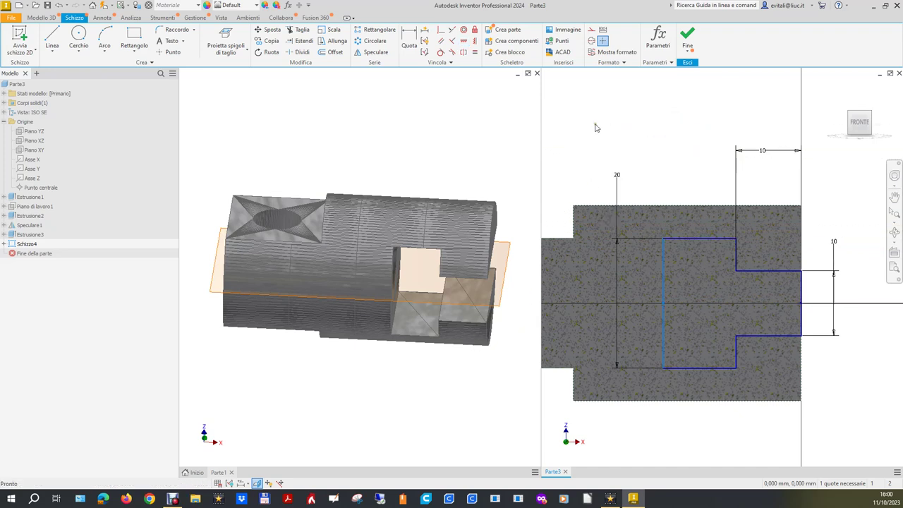
pyautogui.click(494, 132)
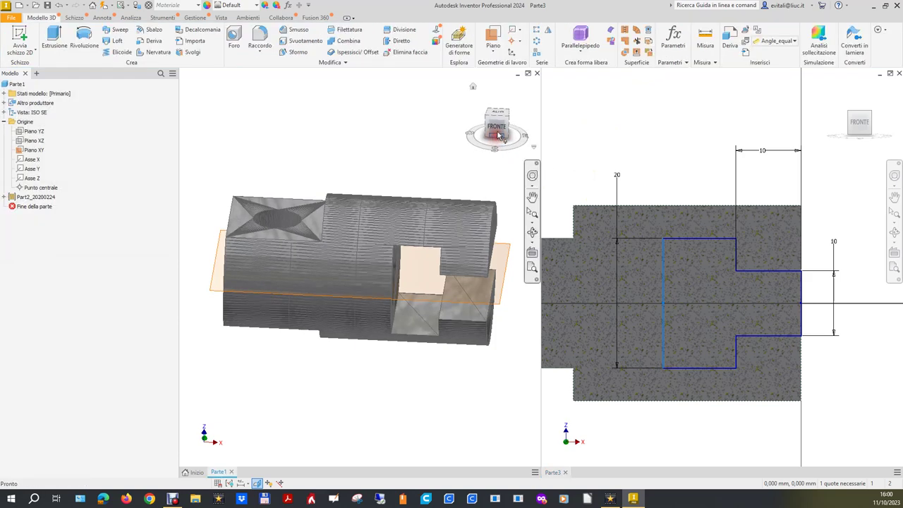
# Measure the mesh slot width between its two faces as 10 mm.
pyautogui.click(496, 124)
pyautogui.press('F6')
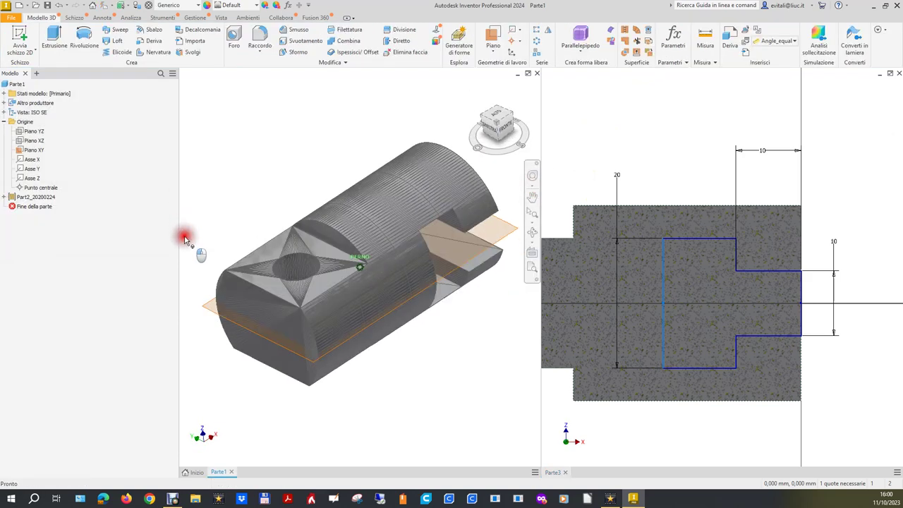
pyautogui.scroll(3, 431, 153)
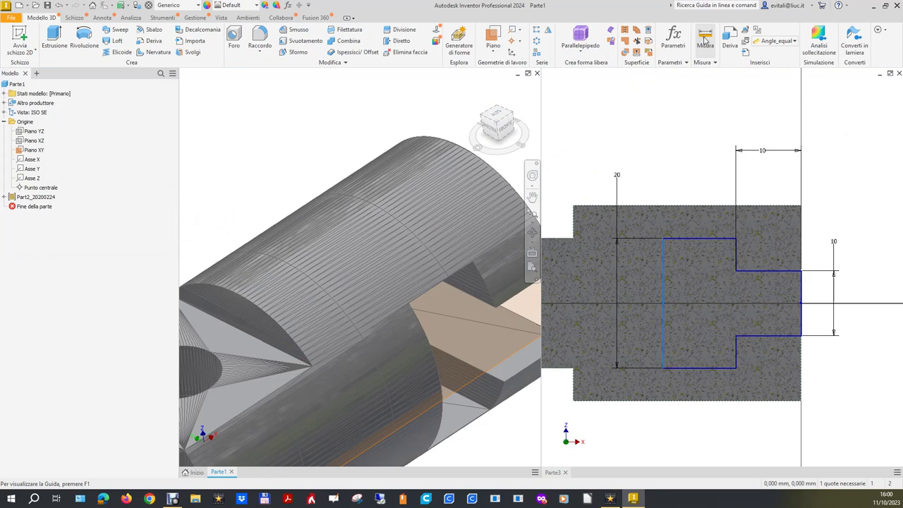
pyautogui.click(705, 41)
pyautogui.click(488, 288)
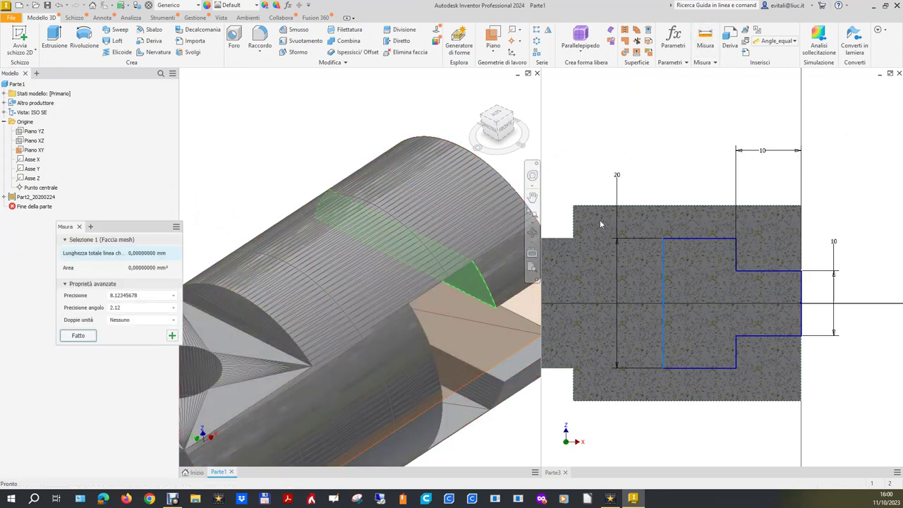
pyautogui.click(514, 110)
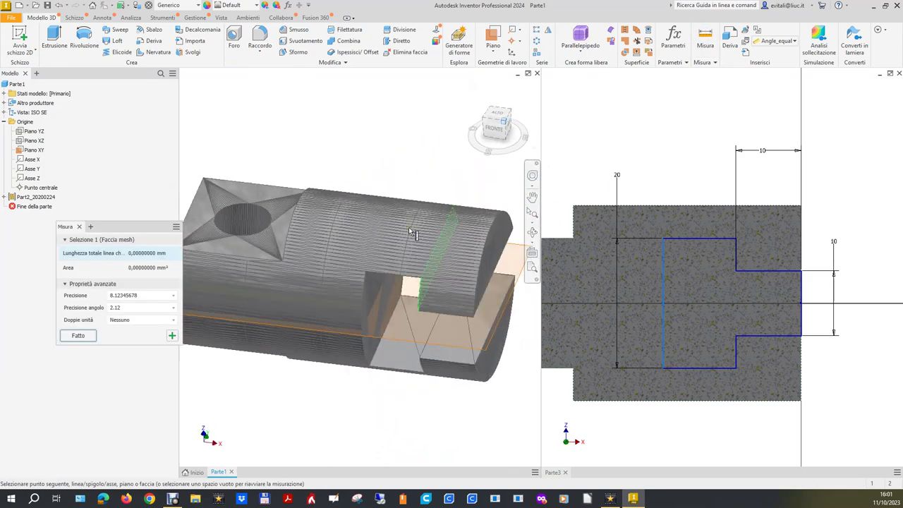
pyautogui.click(346, 285)
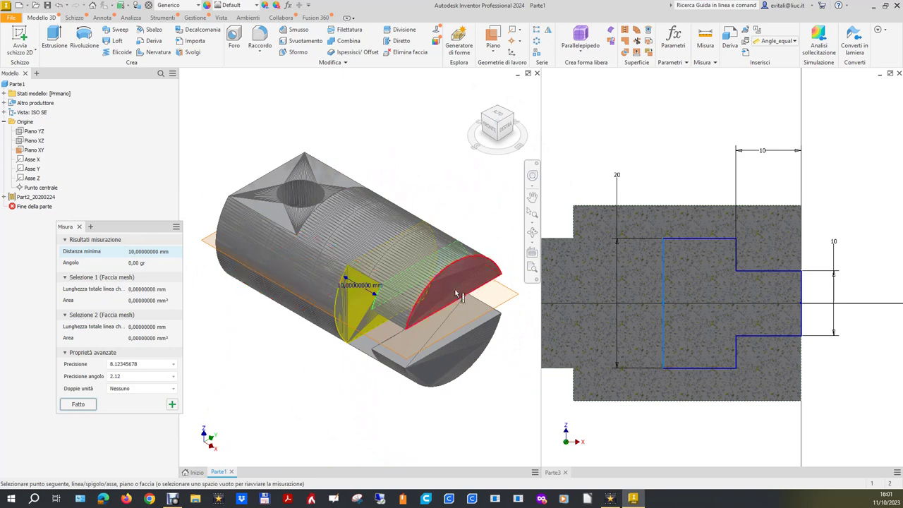
# Dimension the Parte3 sketch slot line to 10 and finish the sketch.
pyautogui.click(684, 106)
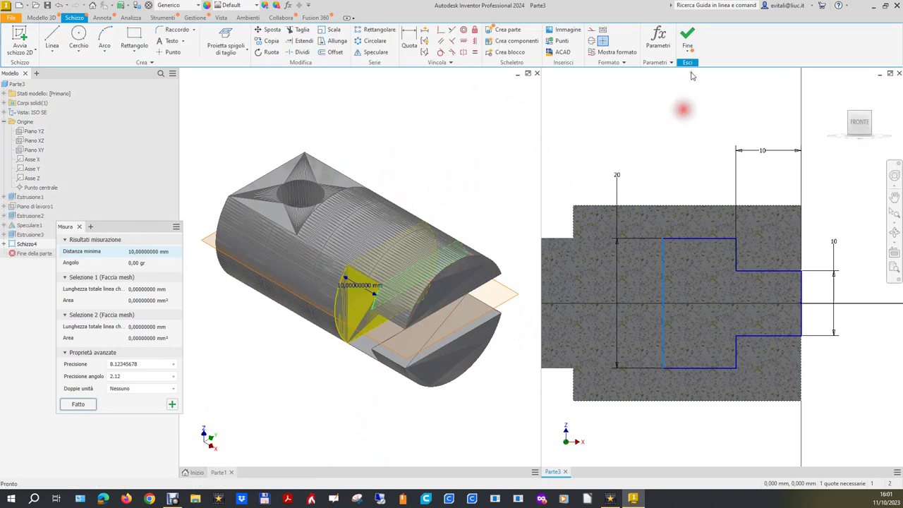
pyautogui.click(410, 37)
pyautogui.click(691, 239)
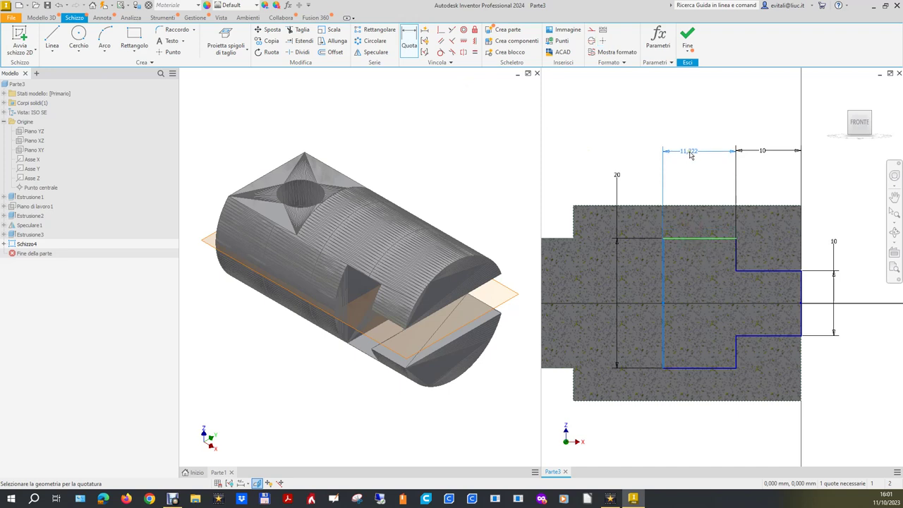
pyautogui.click(690, 155)
pyautogui.write('1')
pyautogui.press('Return')
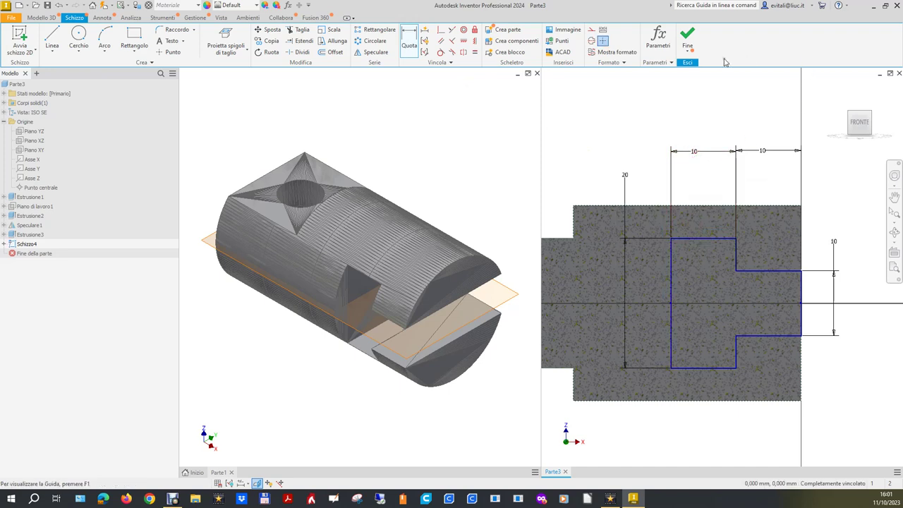
pyautogui.click(686, 41)
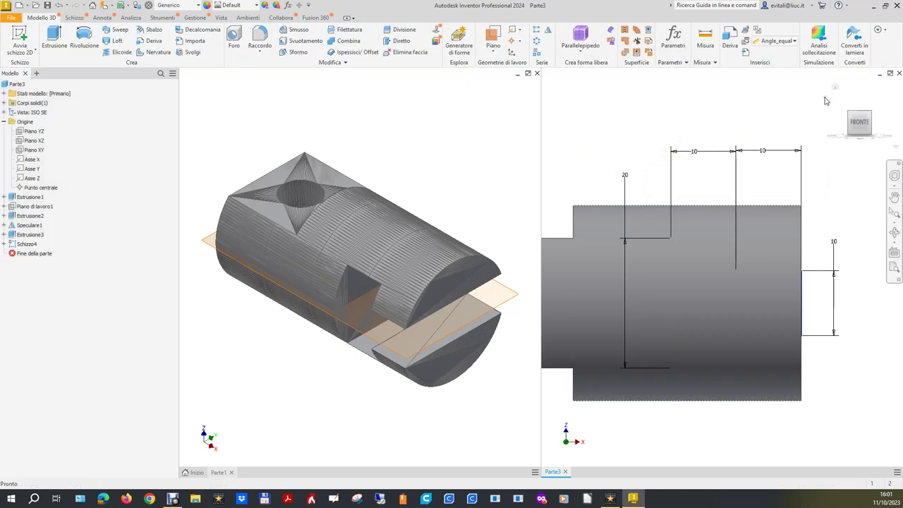
# Cut Schizzo4's slot through Parte3 with a symmetric 50 mm extrusion.
pyautogui.click(834, 91)
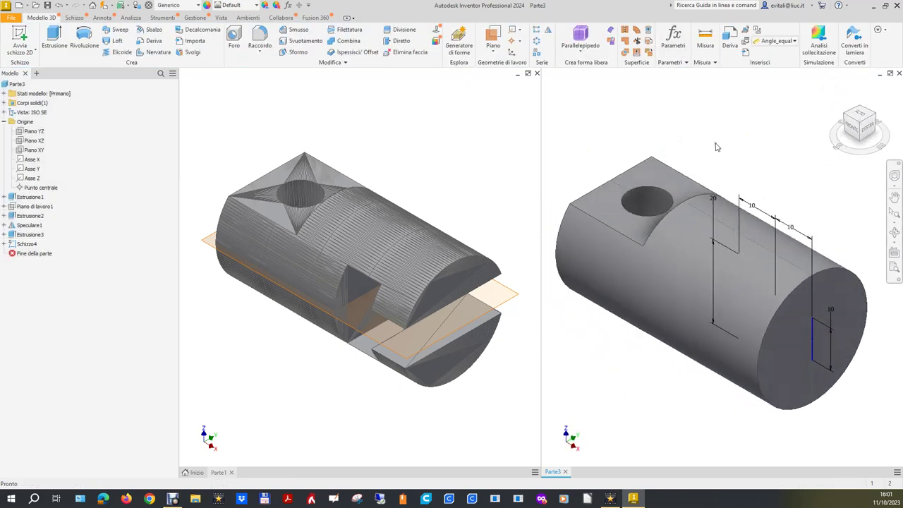
pyautogui.click(51, 35)
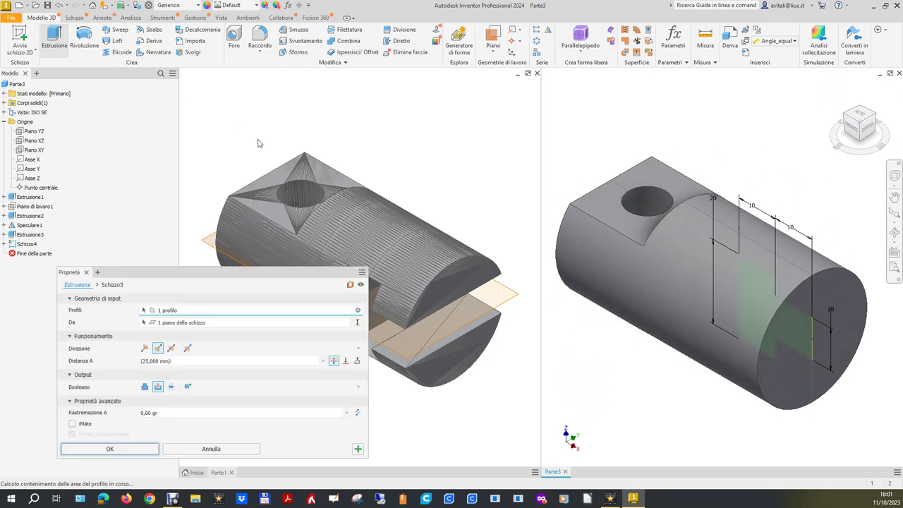
pyautogui.click(171, 349)
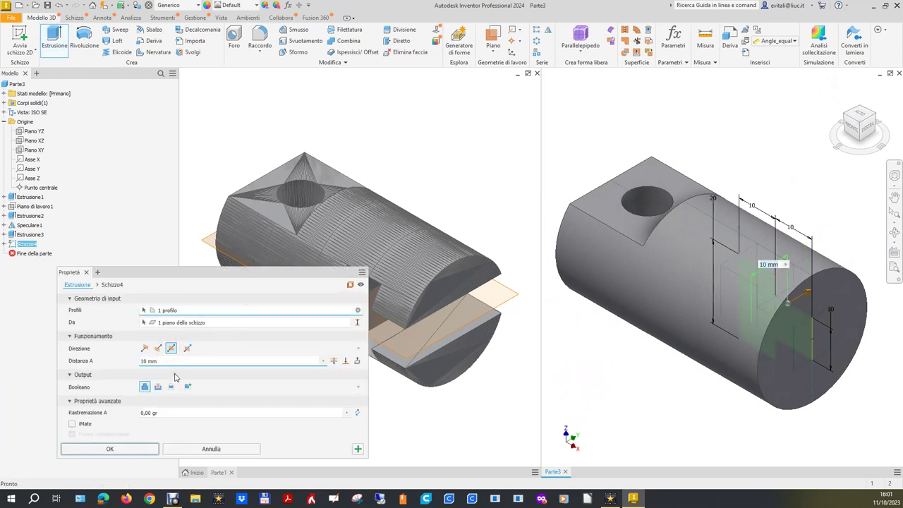
pyautogui.moveTo(172, 361); pyautogui.dragTo(107, 354)
pyautogui.write('50')
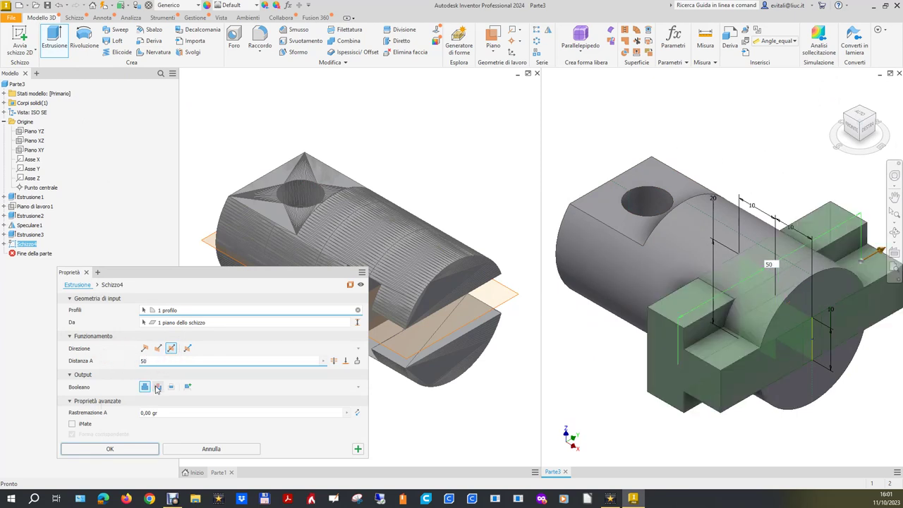
pyautogui.click(158, 386)
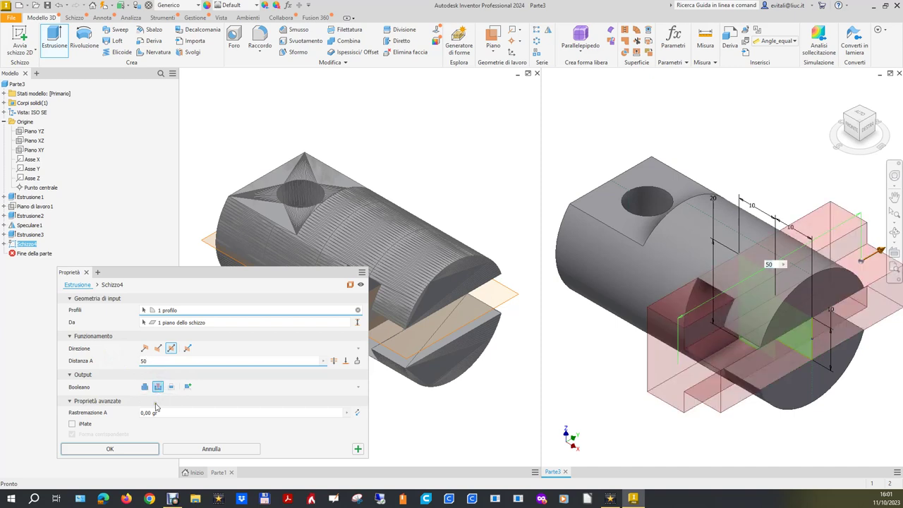
pyautogui.click(137, 452)
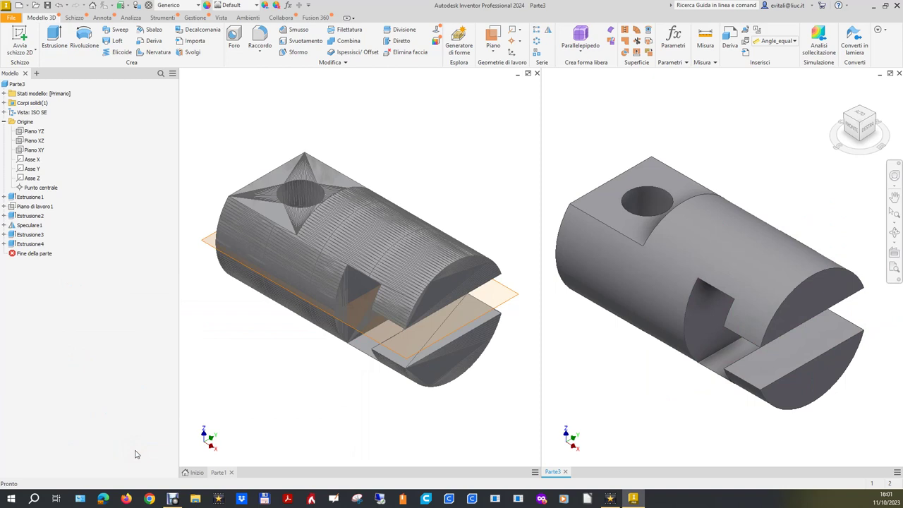
pyautogui.click(421, 111)
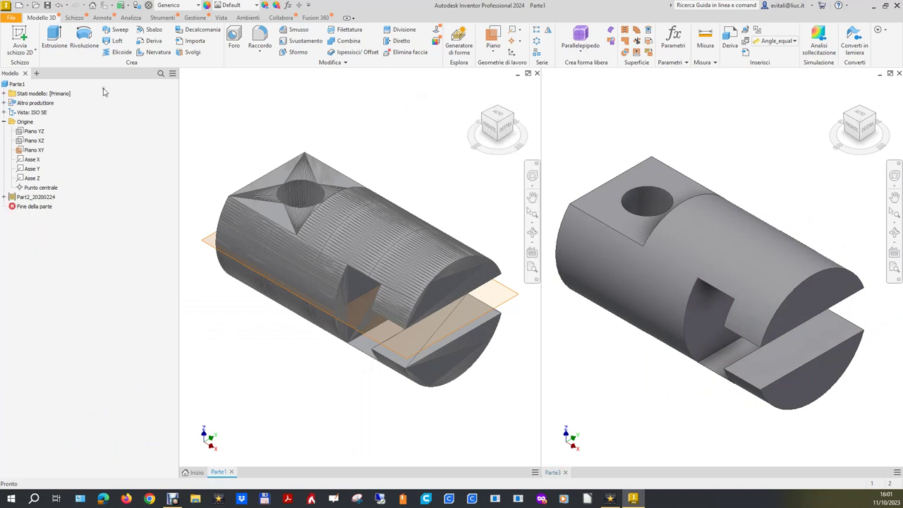
# Turn off visibility of Piano XY in the Parte1 browser.
pyautogui.rightClick(40, 150)
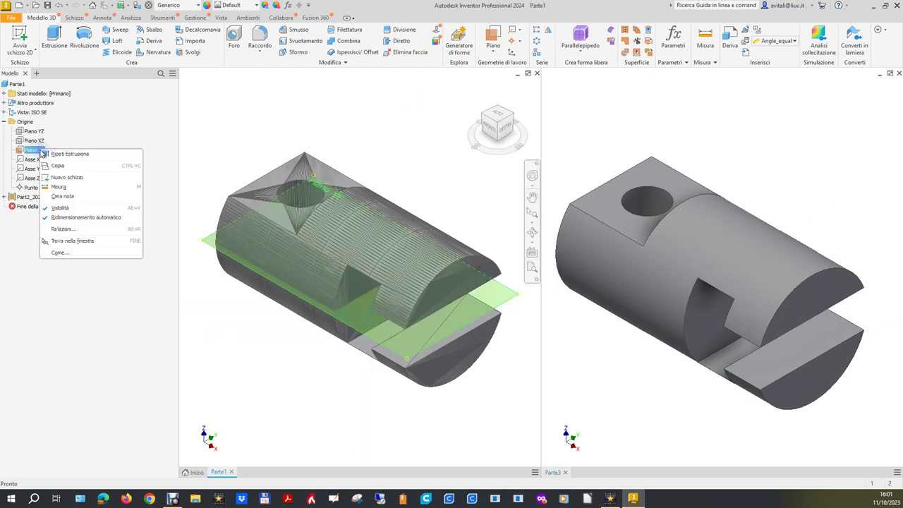
pyautogui.click(57, 207)
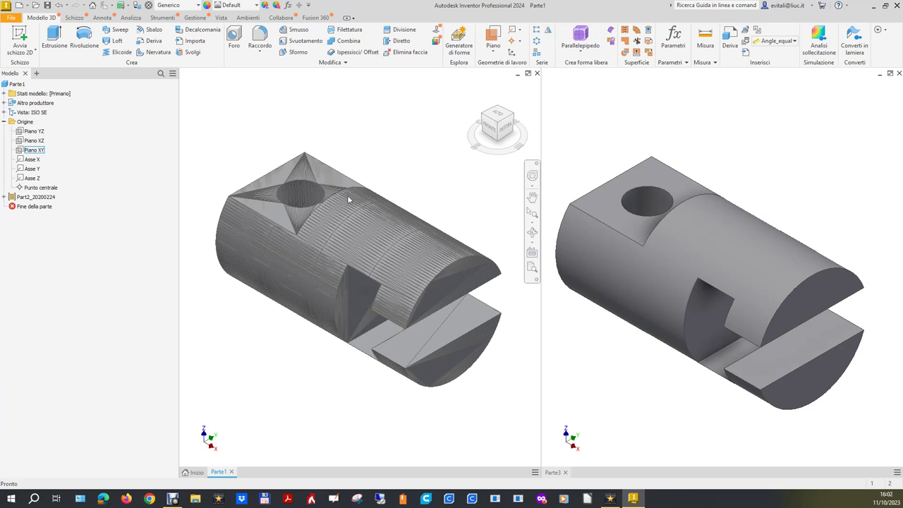
# Create a new assembly from the Assy (mm).iam template.
pyautogui.click(610, 379)
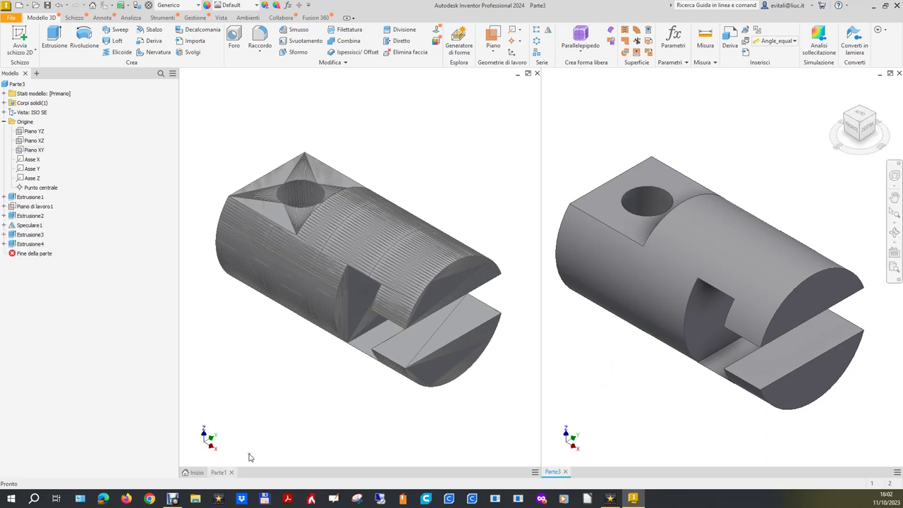
pyautogui.click(194, 472)
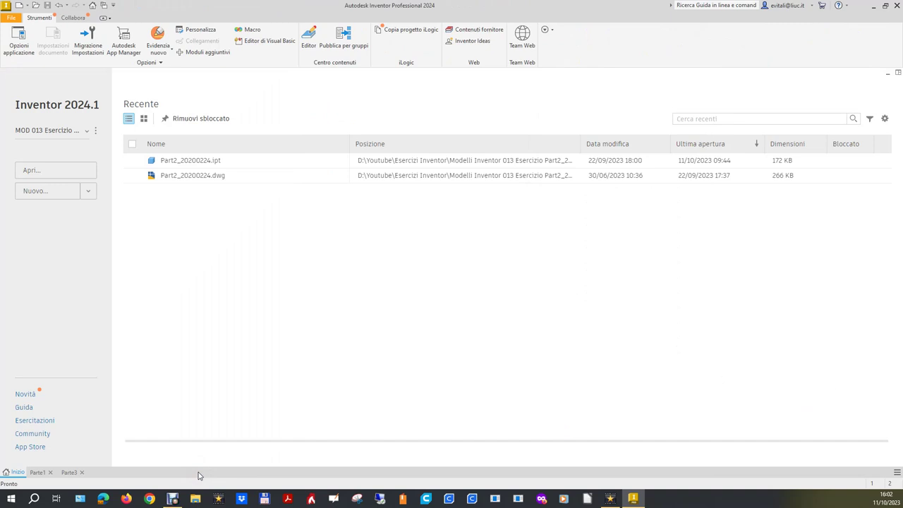
pyautogui.click(55, 193)
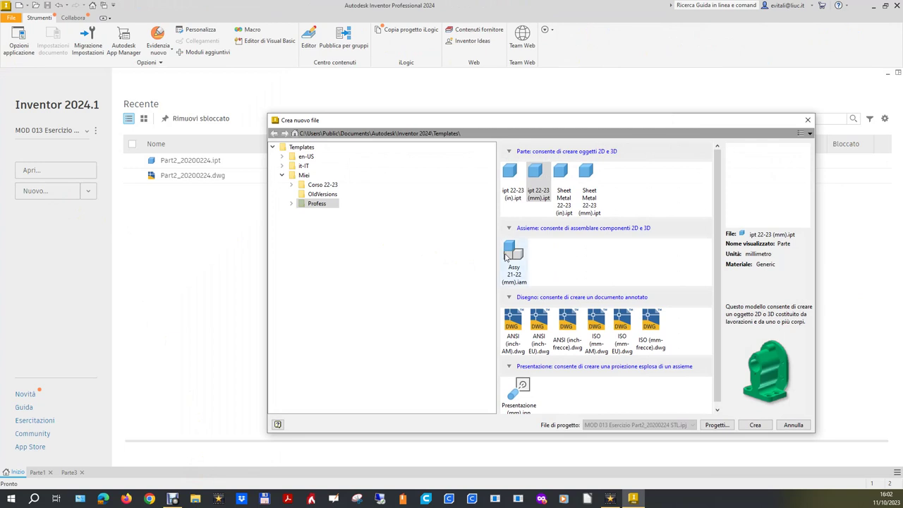
pyautogui.doubleClick(505, 254)
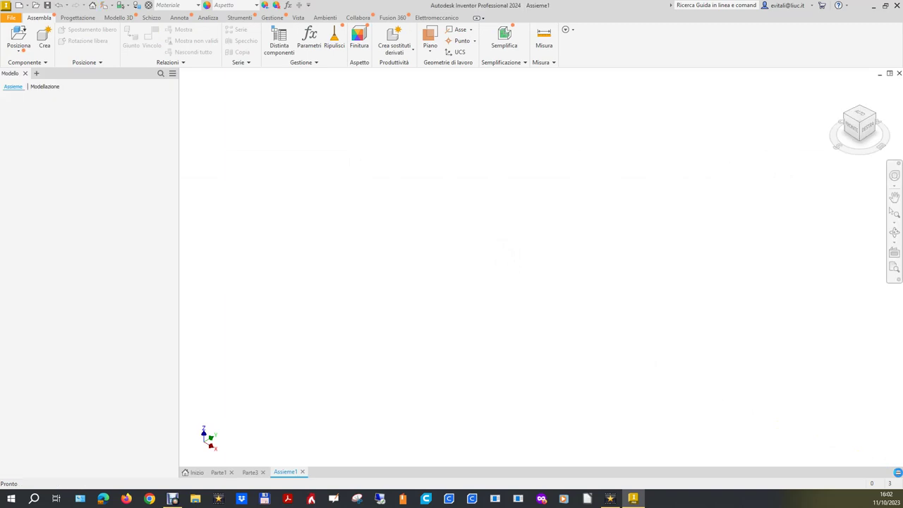
# Tile the windows vertically and dock Parte3 beside Parte1.
pyautogui.click(897, 472)
pyautogui.click(858, 365)
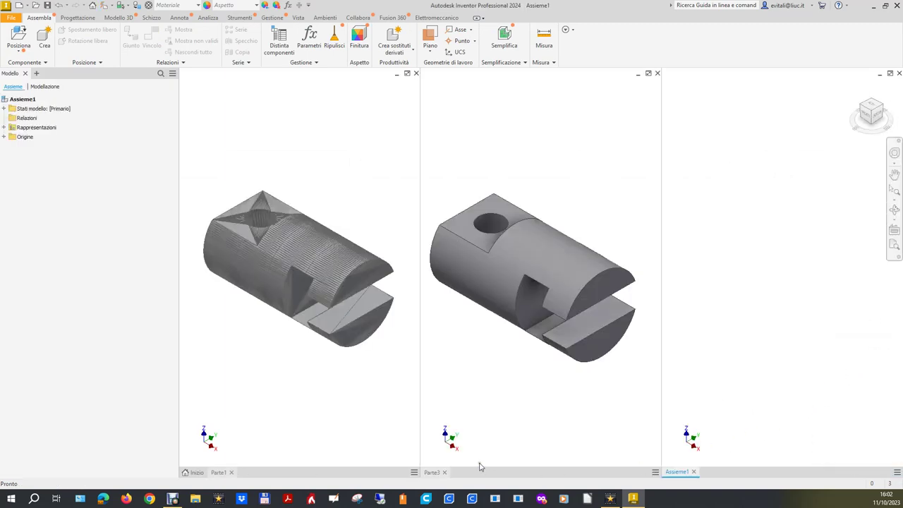
pyautogui.click(432, 472)
pyautogui.moveTo(432, 472); pyautogui.dragTo(268, 470)
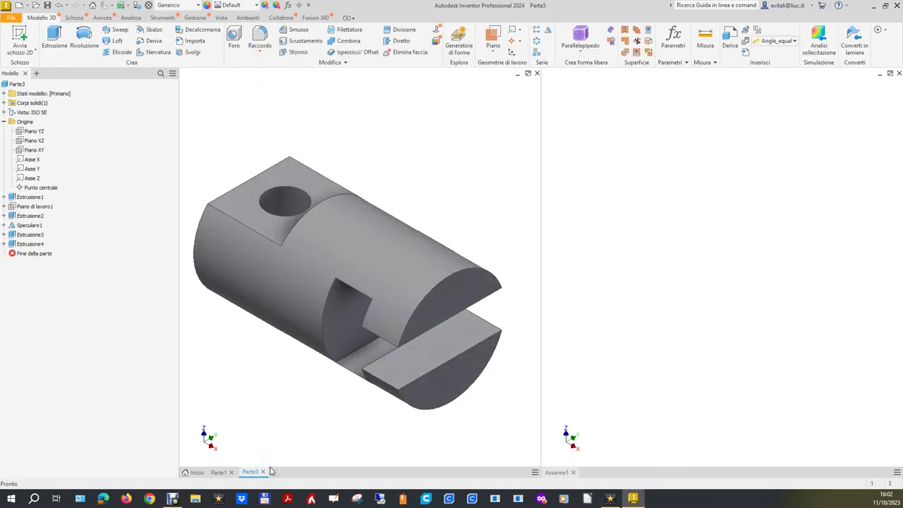
pyautogui.click(220, 471)
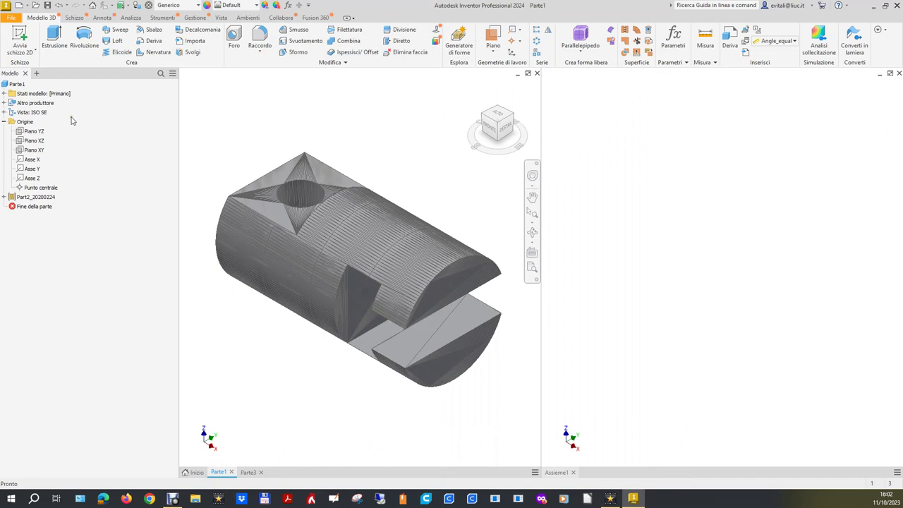
# Save the mesh part over the existing Parte1.ipt.
pyautogui.click(12, 19)
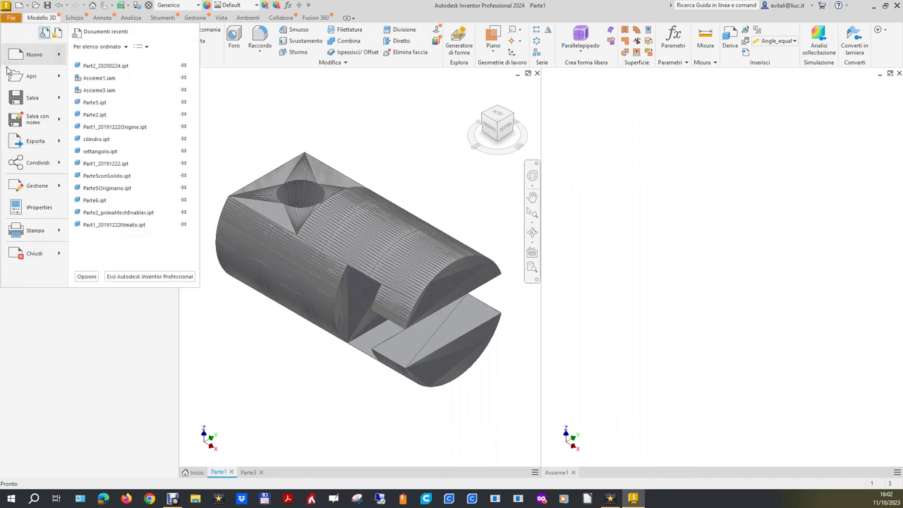
pyautogui.click(13, 100)
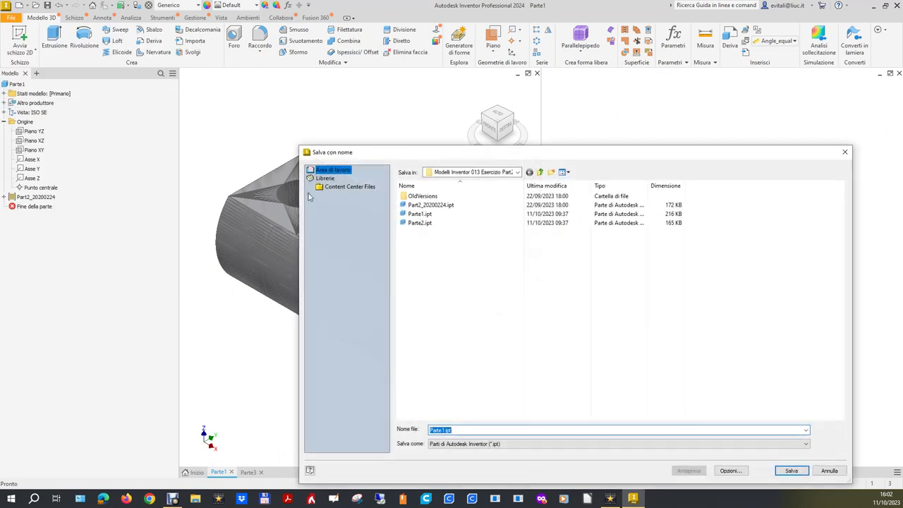
pyautogui.click(434, 214)
pyautogui.click(791, 471)
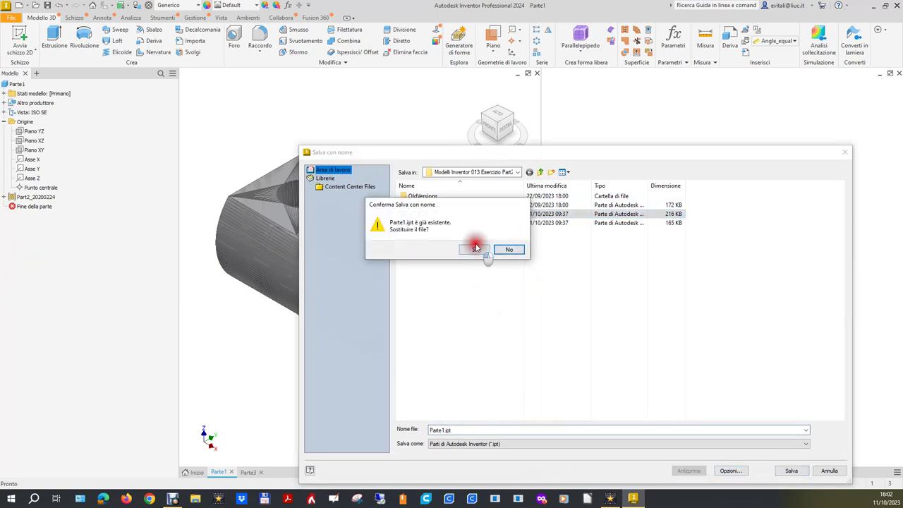
pyautogui.click(473, 249)
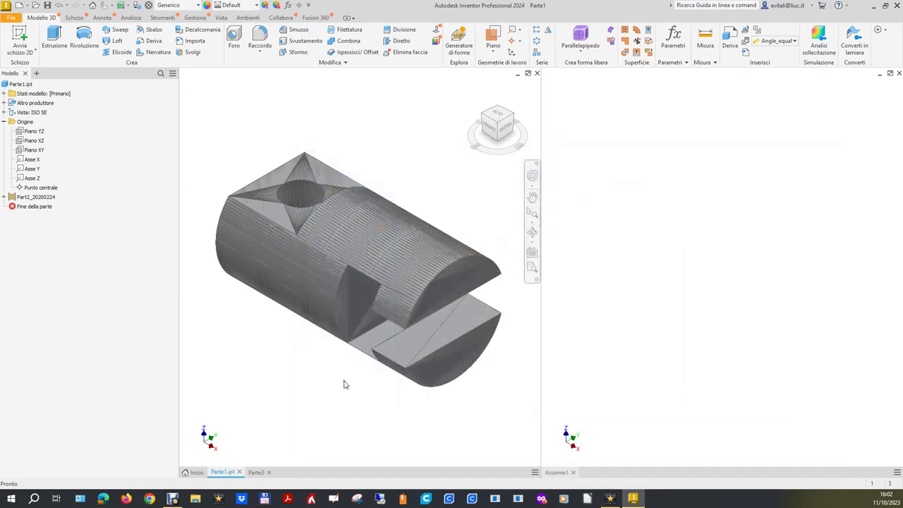
# Save the solid part as Parte3.ipt.
pyautogui.click(257, 472)
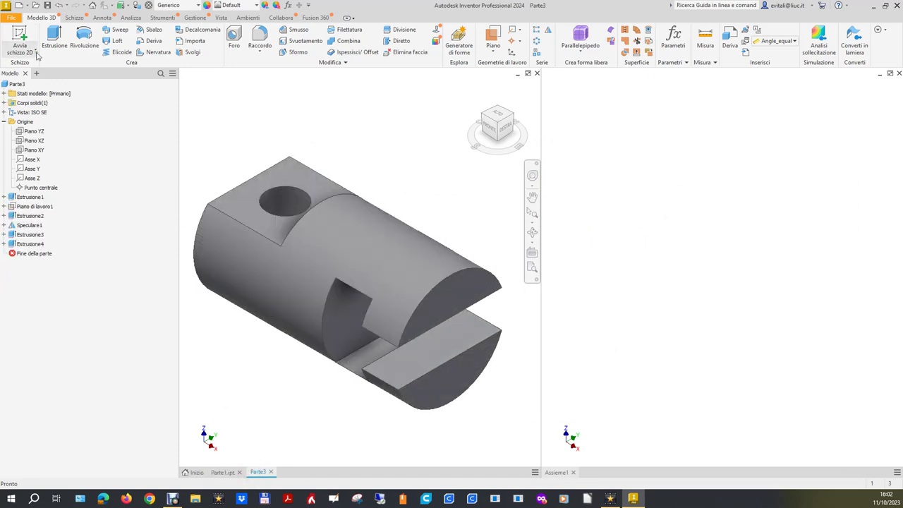
pyautogui.click(10, 16)
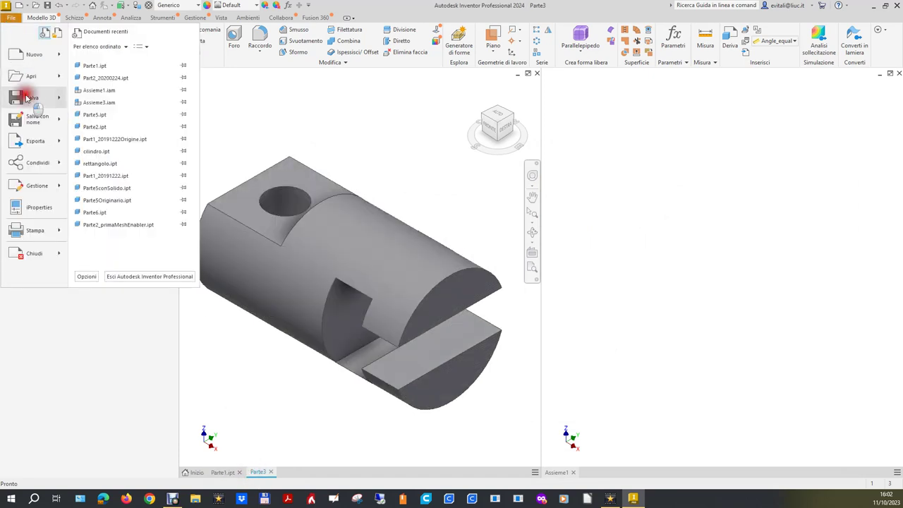
pyautogui.click(16, 97)
pyautogui.click(422, 225)
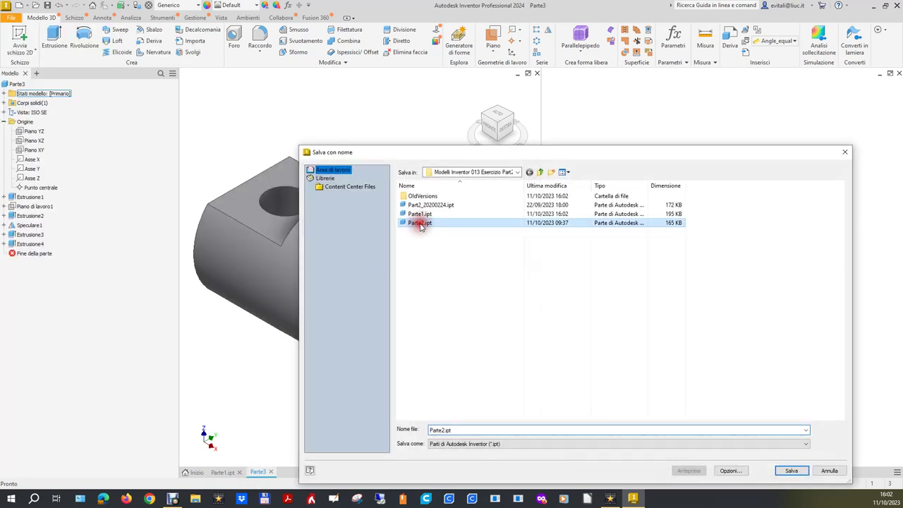
pyautogui.doubleClick(473, 430)
pyautogui.click(446, 430)
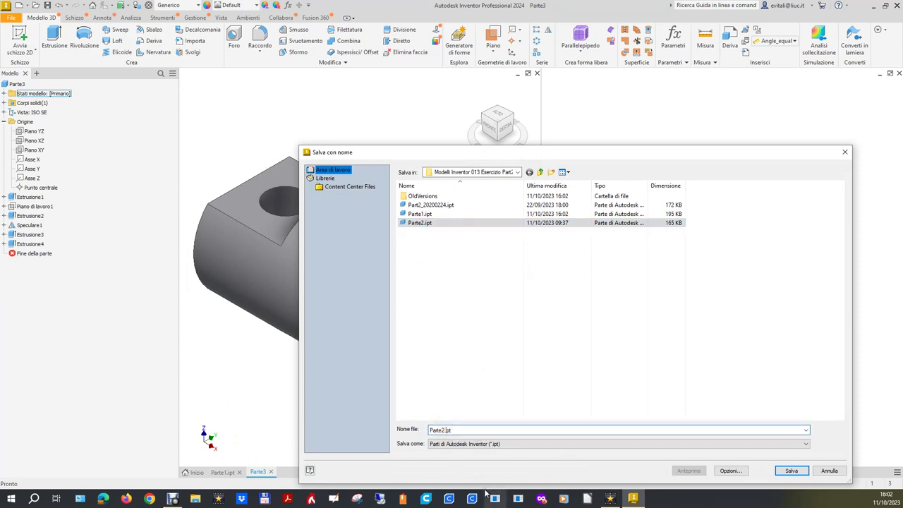
pyautogui.press('BackSpace')
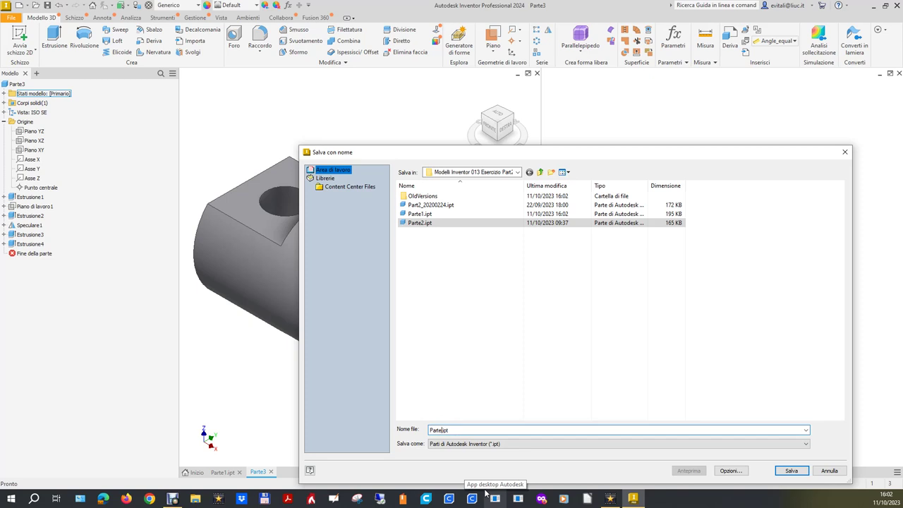
pyautogui.write('3')
pyautogui.press('Return')
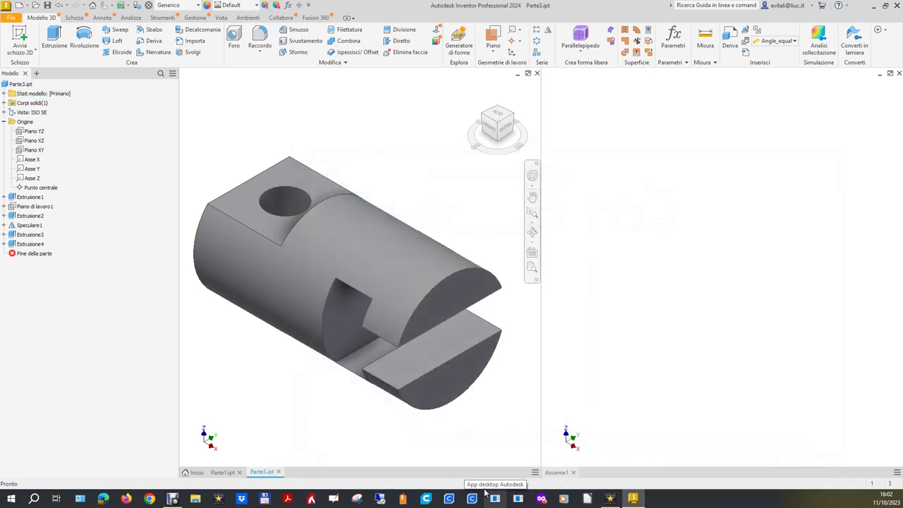
pyautogui.click(647, 372)
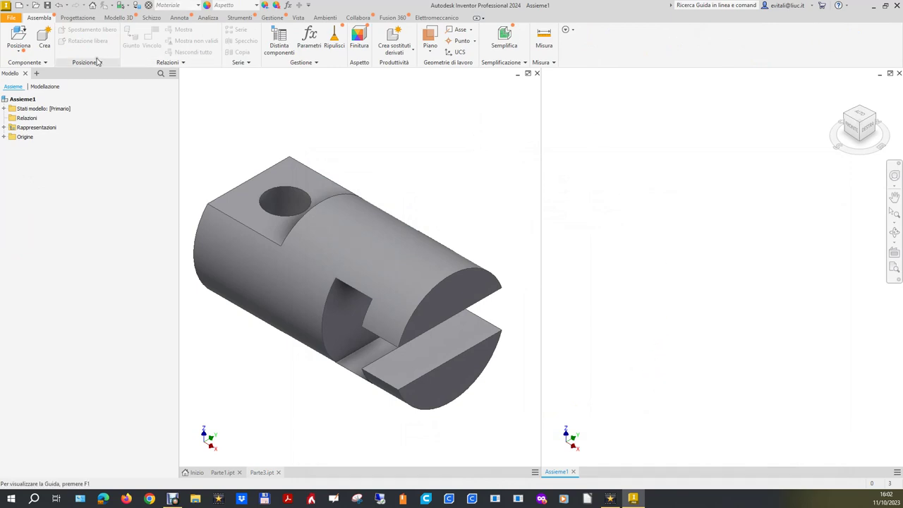
# Place Parte1.ipt in Assieme1 fixed at the origin.
pyautogui.click(19, 49)
pyautogui.click(32, 69)
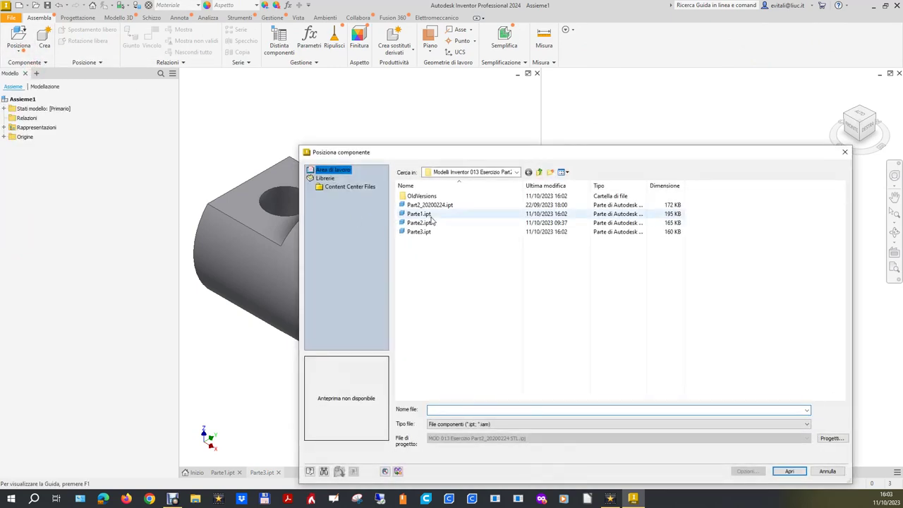
pyautogui.doubleClick(433, 217)
pyautogui.rightClick(736, 262)
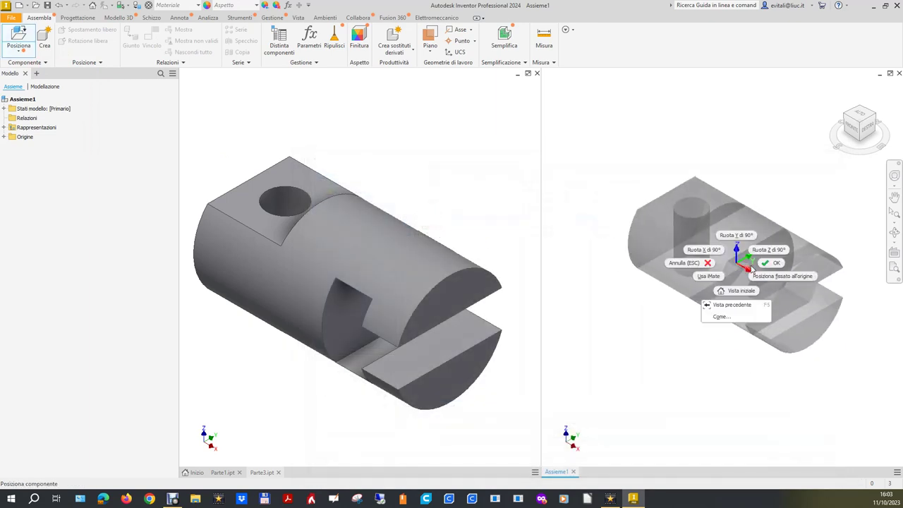
pyautogui.click(772, 263)
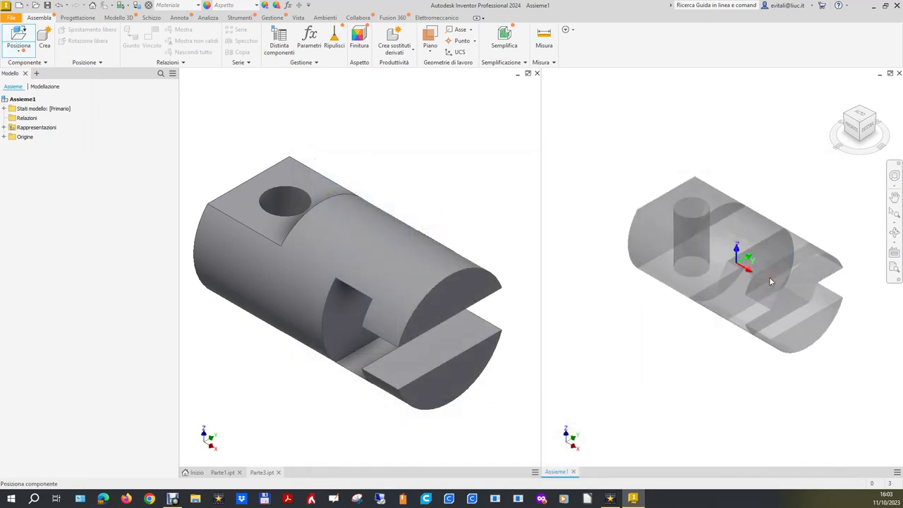
pyautogui.rightClick(742, 240)
pyautogui.click(773, 241)
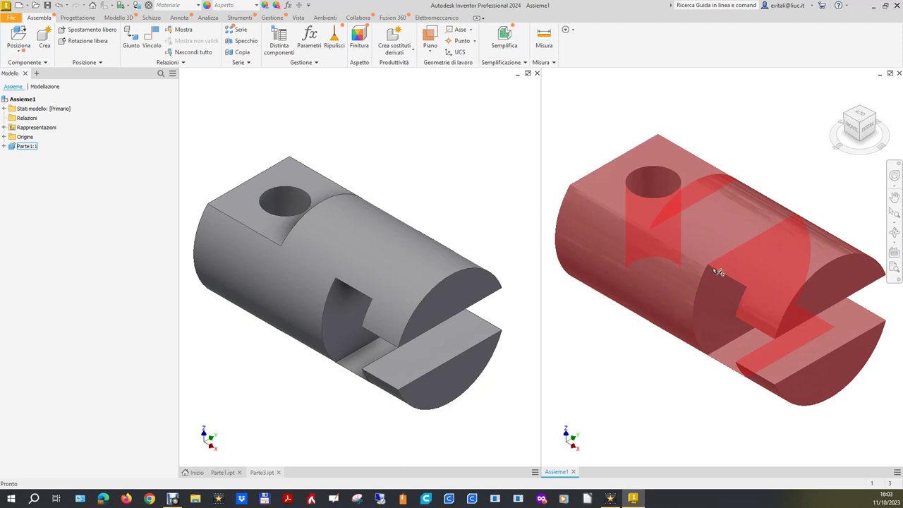
# Give the placed mesh part the Arancione appearance.
pyautogui.click(731, 210)
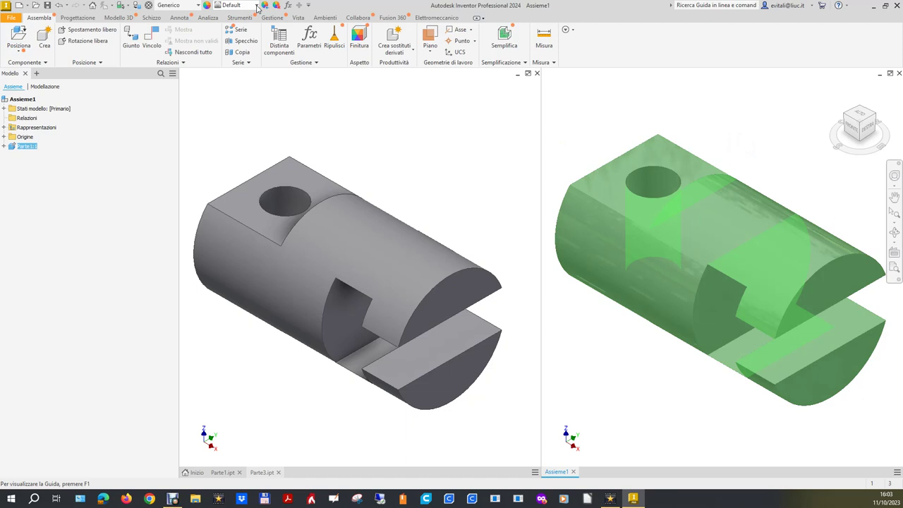
pyautogui.click(258, 6)
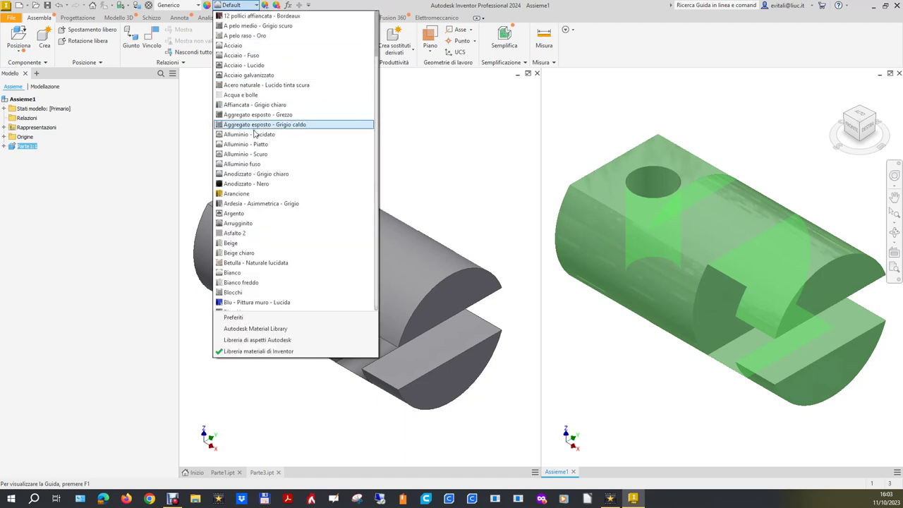
pyautogui.click(248, 193)
pyautogui.click(615, 114)
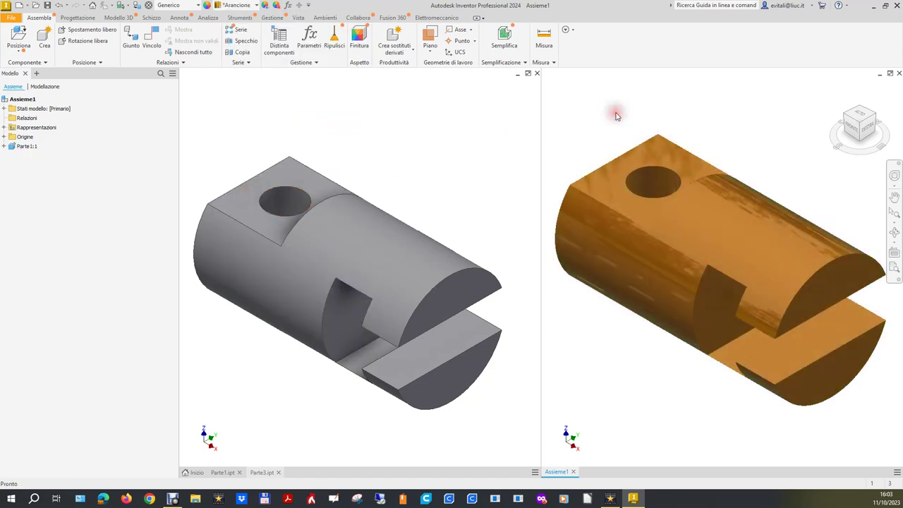
pyautogui.click(645, 101)
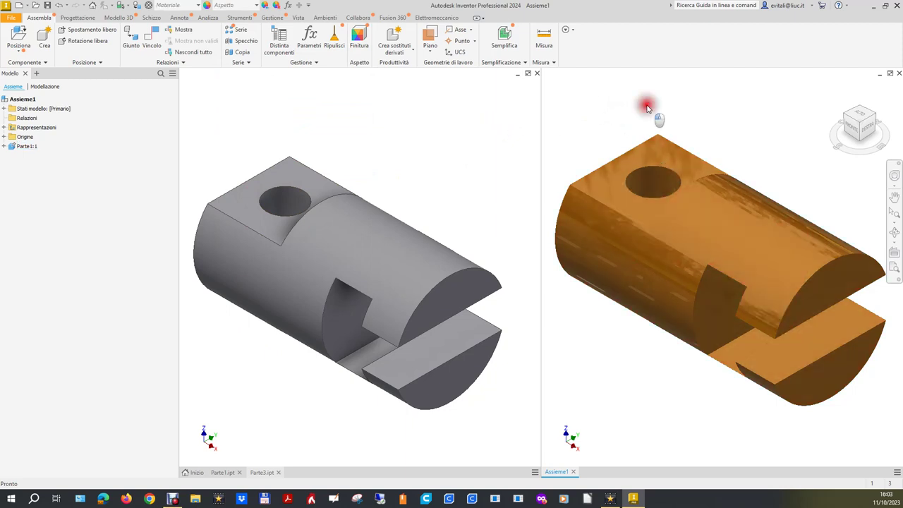
# Place Parte3.ipt fixed at the origin, overlaying the mesh.
pyautogui.click(19, 51)
pyautogui.click(28, 70)
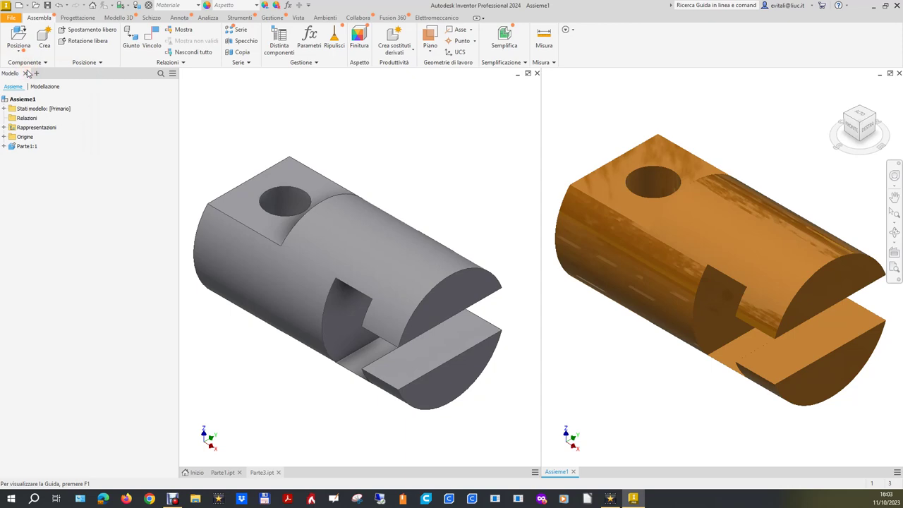
pyautogui.click(412, 232)
pyautogui.doubleClick(412, 232)
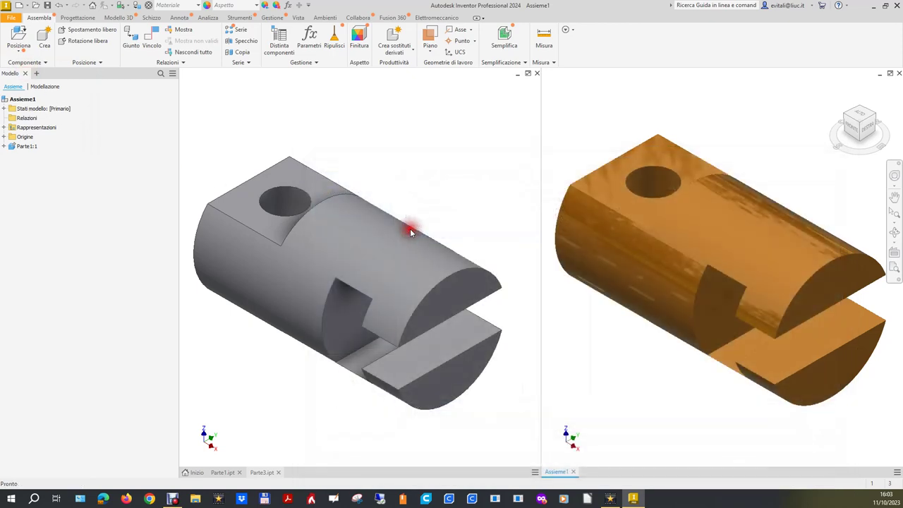
pyautogui.rightClick(719, 235)
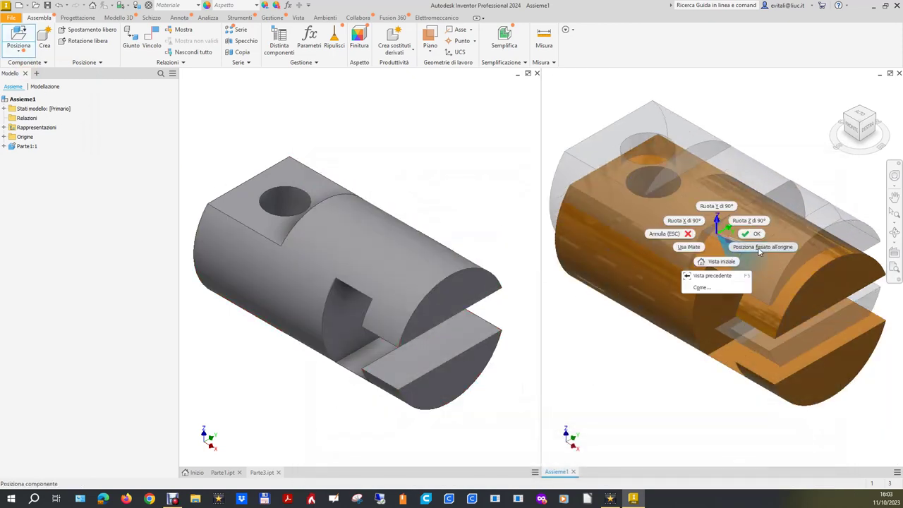
pyautogui.click(756, 249)
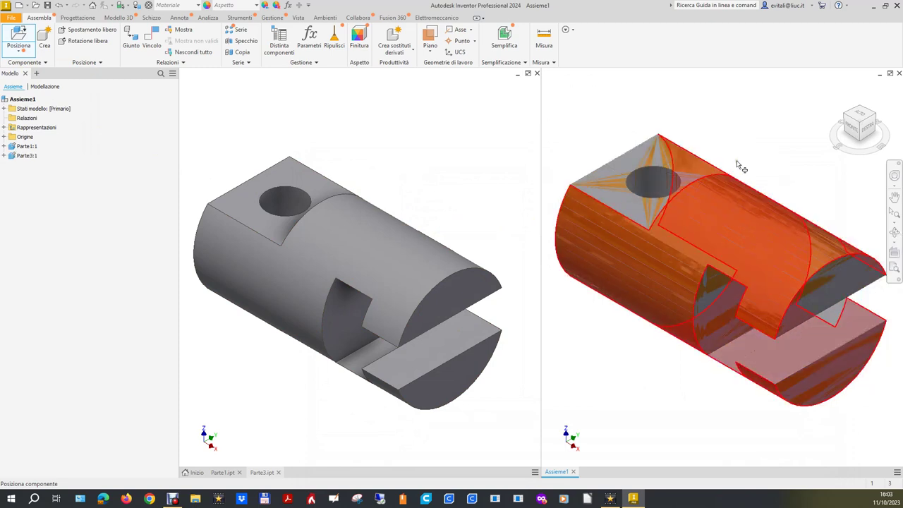
pyautogui.rightClick(740, 162)
pyautogui.click(759, 162)
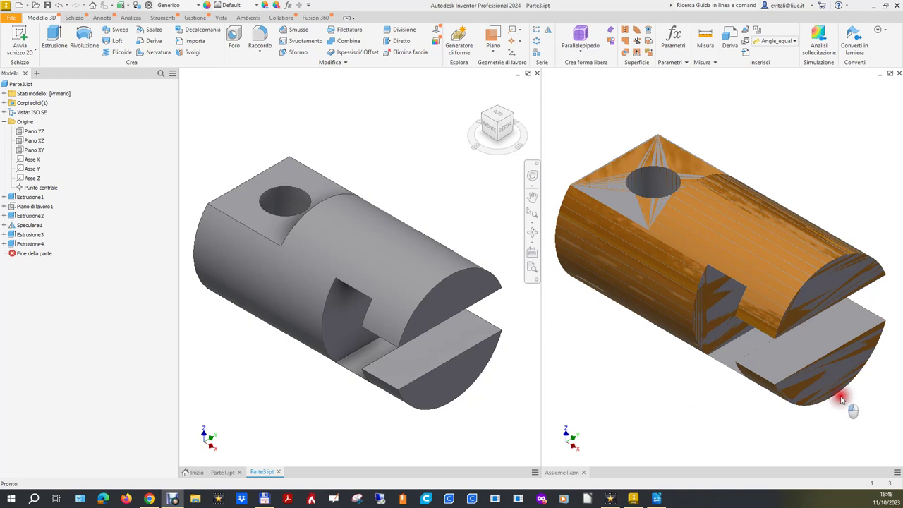
# Orbit the assembly to inspect the orange mesh over the solid, then return home.
pyautogui.click(835, 113)
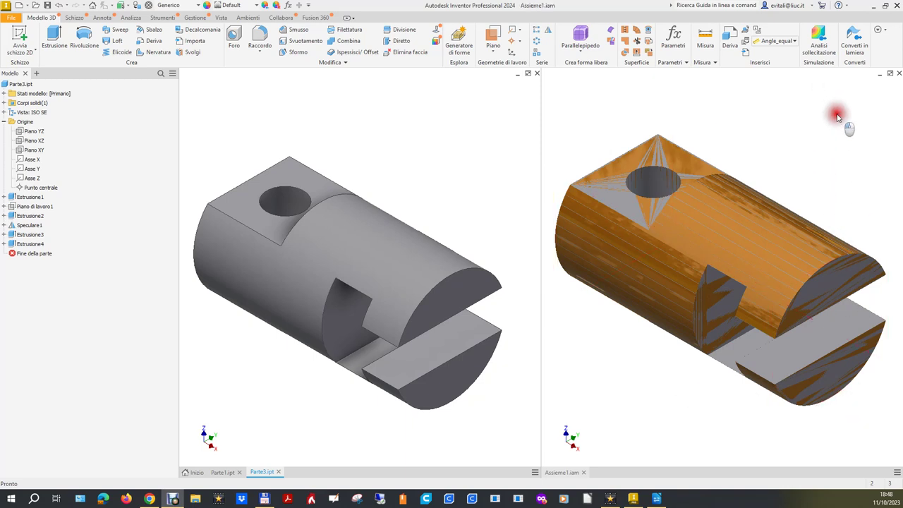
pyautogui.click(894, 232)
pyautogui.moveTo(736, 292)
pyautogui.mouseDown()
pyautogui.moveTo(736, 256)
pyautogui.moveTo(755, 210)
pyautogui.moveTo(758, 94)
pyautogui.moveTo(668, 96)
pyautogui.moveTo(742, 196)
pyautogui.mouseUp()
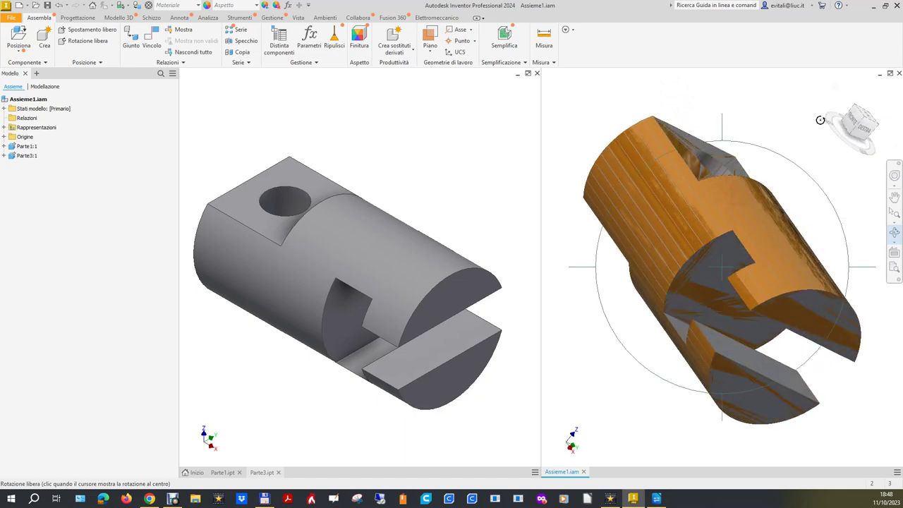
pyautogui.press('Escape')
pyautogui.click(835, 88)
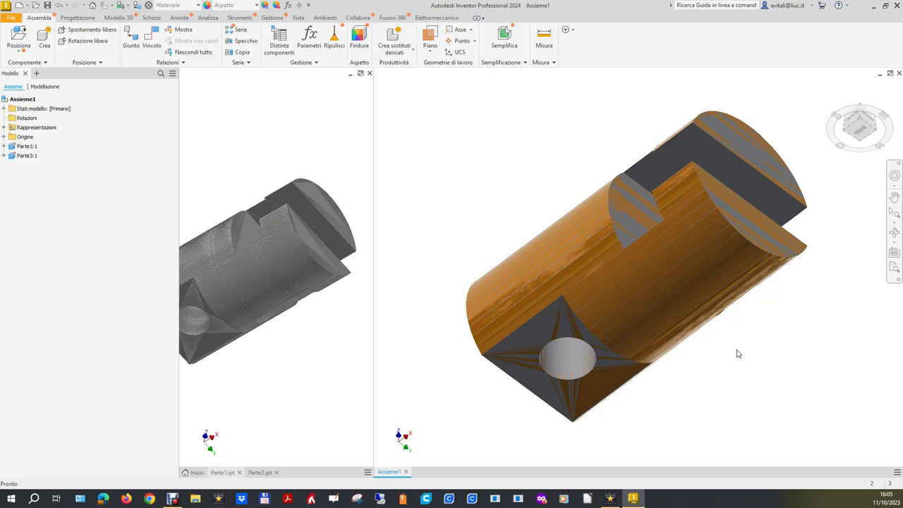
pyautogui.press('alt')
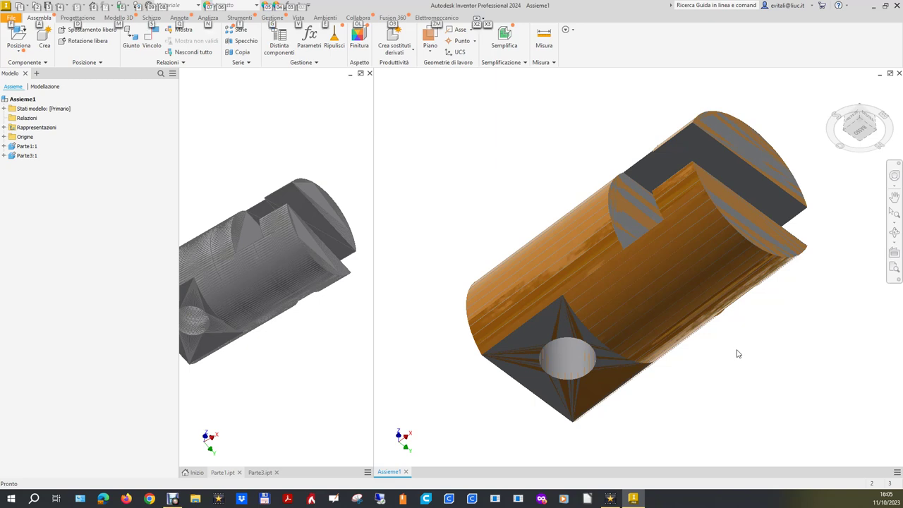